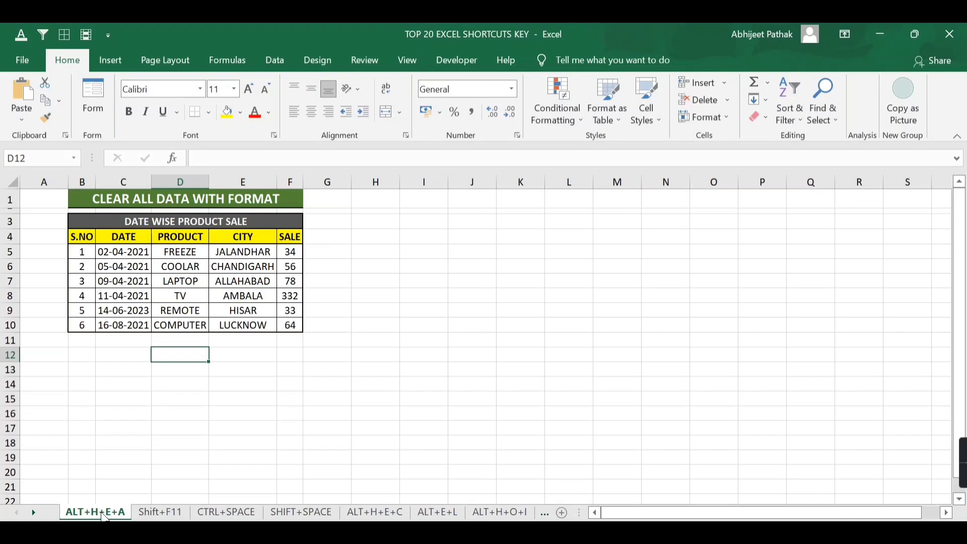
# Delete the text in the product sale table B3:F10, then undo to restore it
pyautogui.moveTo(105, 222); pyautogui.dragTo(258, 326)
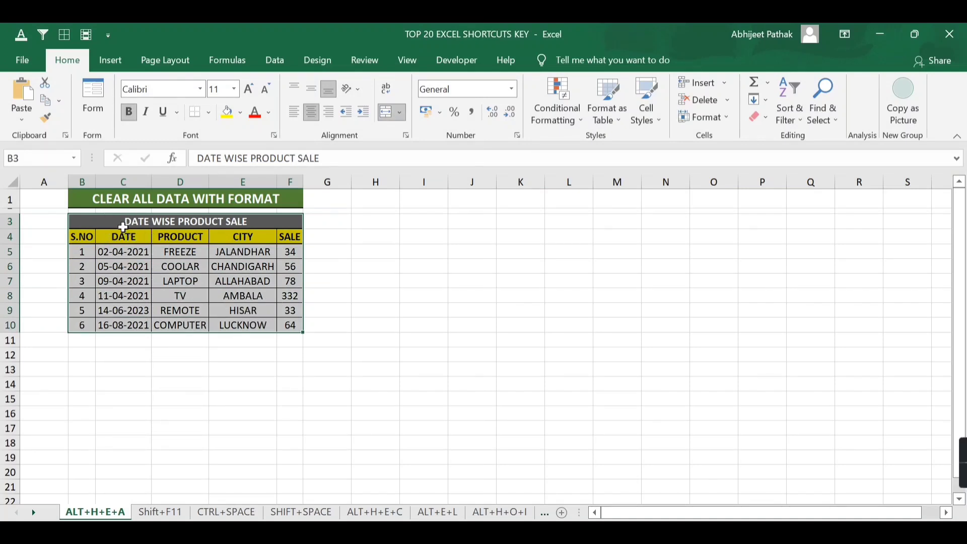
pyautogui.moveTo(123, 227); pyautogui.dragTo(263, 323)
pyautogui.press('Delete')
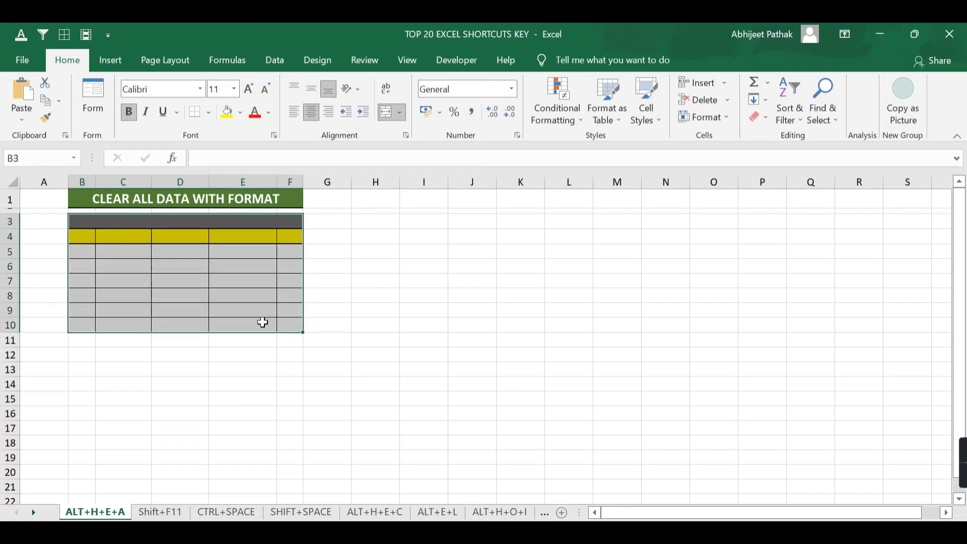
pyautogui.click(179, 237)
pyautogui.moveTo(10, 221); pyautogui.dragTo(12, 322)
pyautogui.rightClick(12, 303)
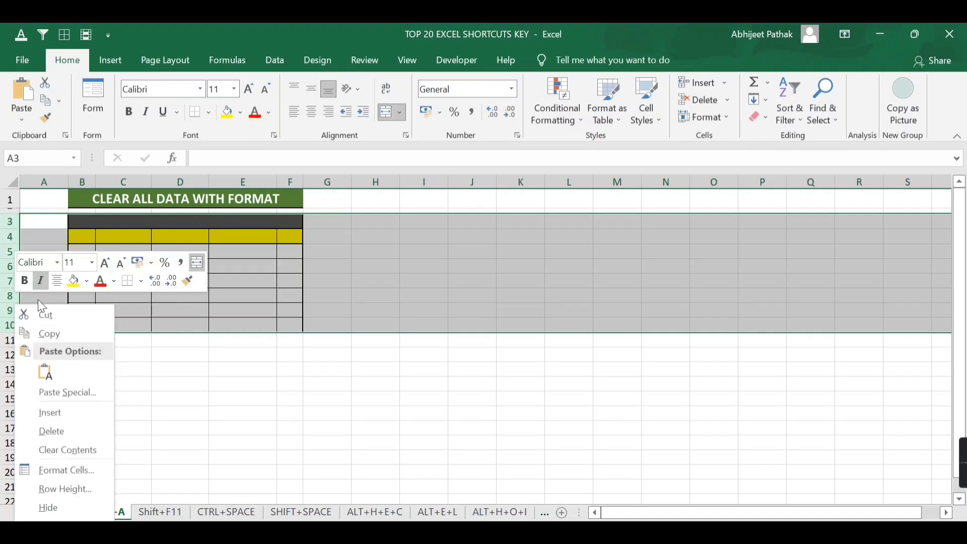
pyautogui.press('Escape')
pyautogui.hotkey('ctrl', 'z')
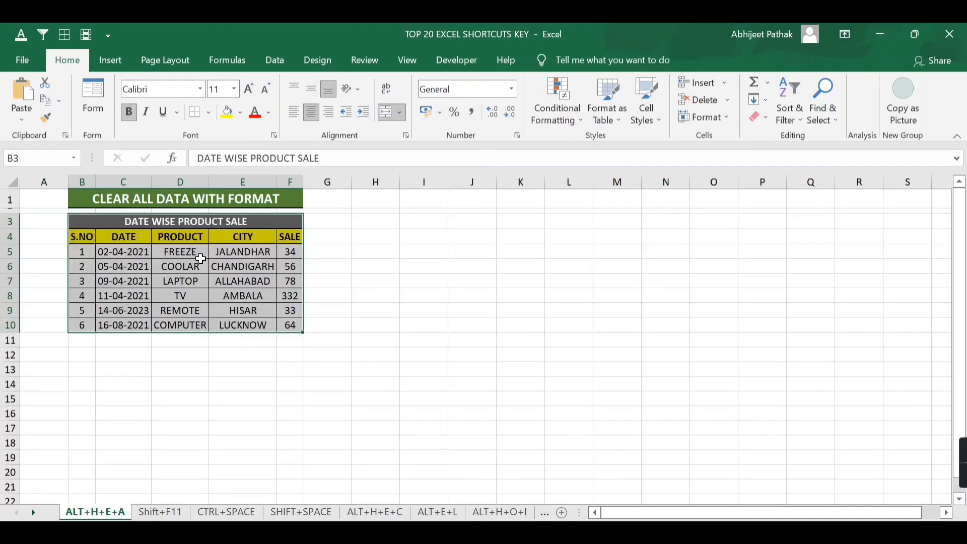
# Clear all contents and formatting from table B3:F10 with Alt+H+E+A
pyautogui.click(190, 255)
pyautogui.moveTo(124, 224); pyautogui.dragTo(264, 327)
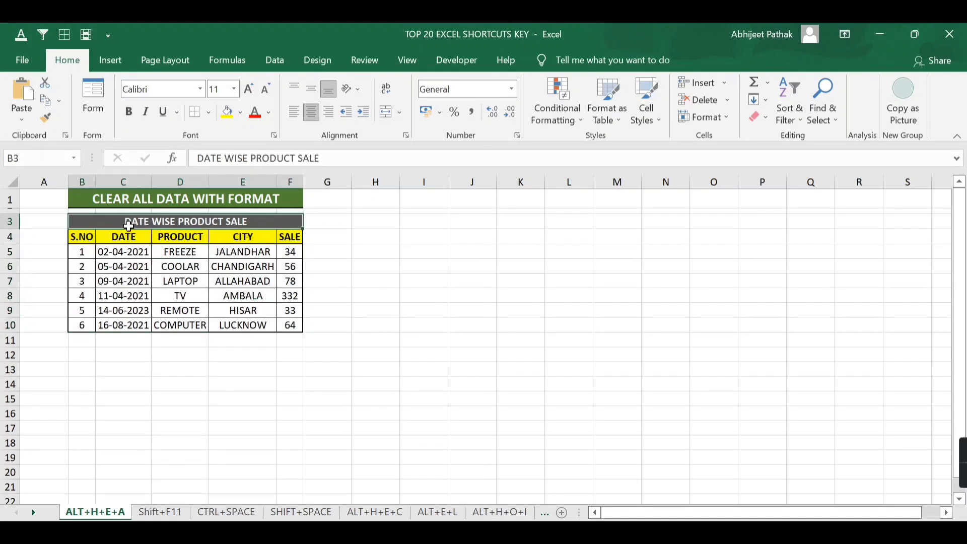
pyautogui.press('alt')
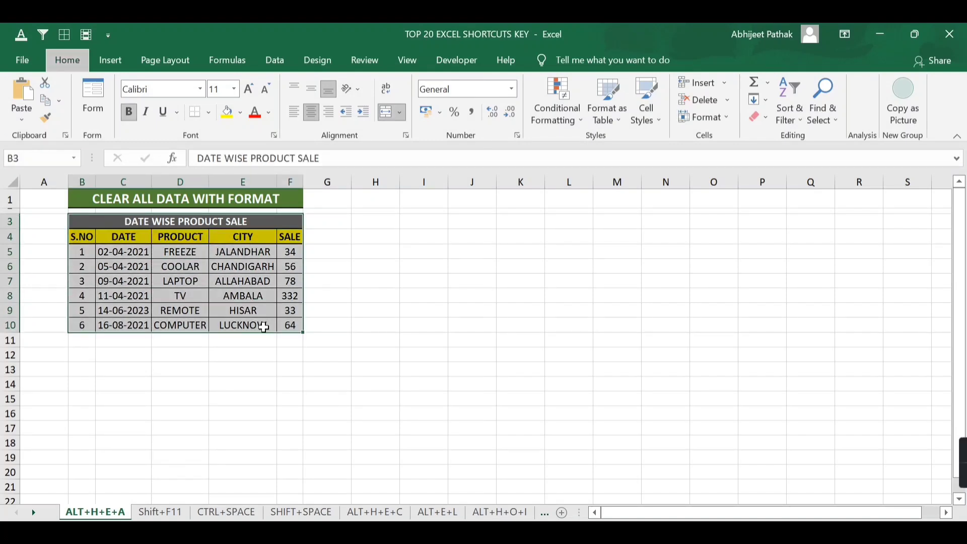
pyautogui.press('h')
pyautogui.press('e')
pyautogui.press('a')
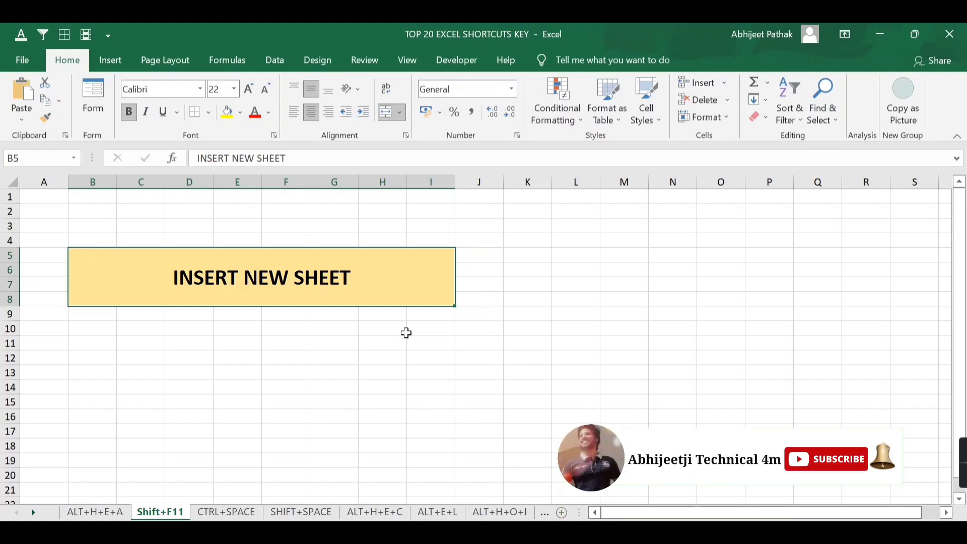
# Insert a blank worksheet from the sheet-tab menu, then delete that new Sheet1
pyautogui.rightClick(168, 514)
pyautogui.click(216, 330)
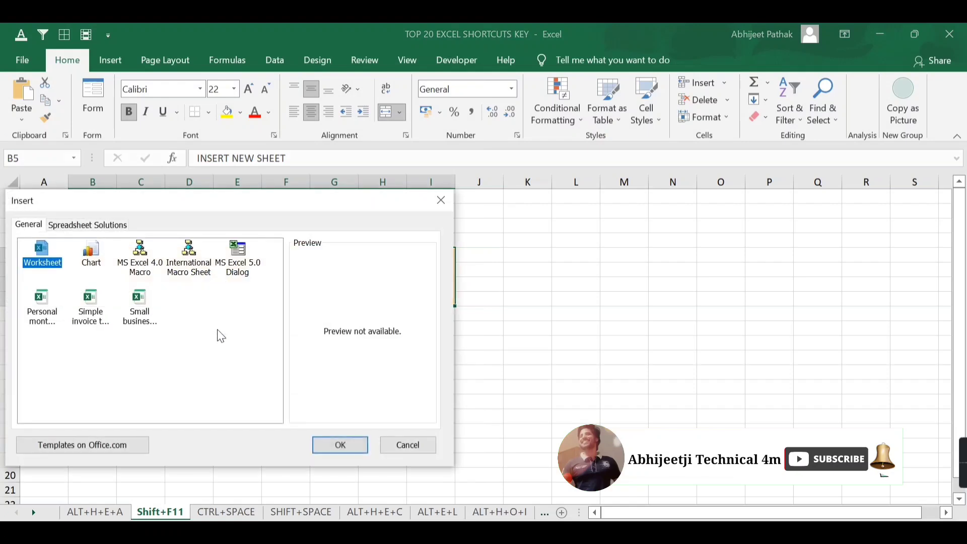
pyautogui.click(336, 438)
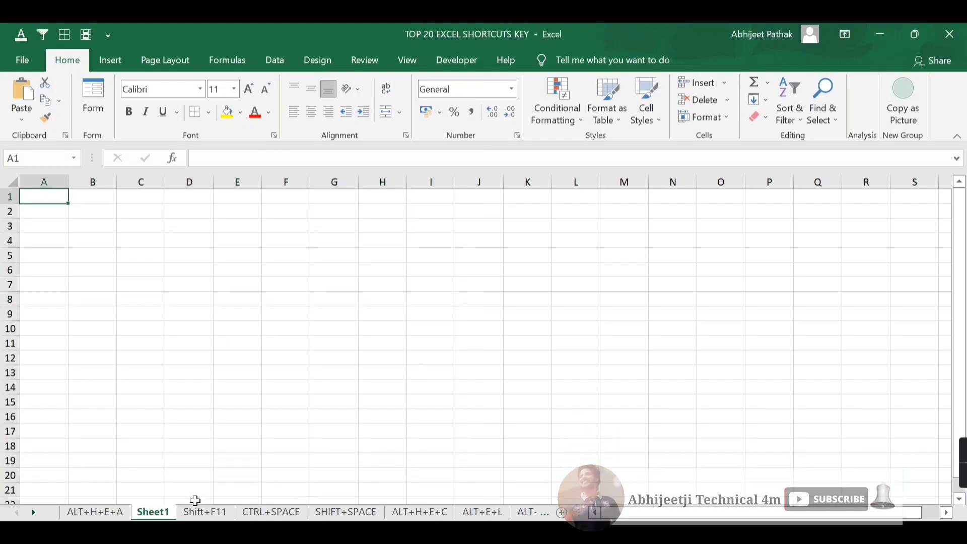
pyautogui.rightClick(176, 516)
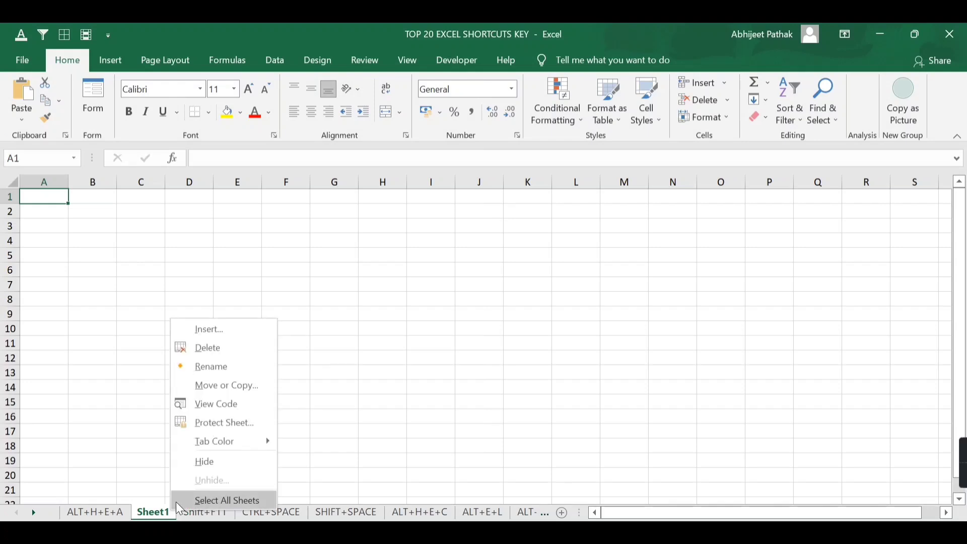
pyautogui.click(220, 345)
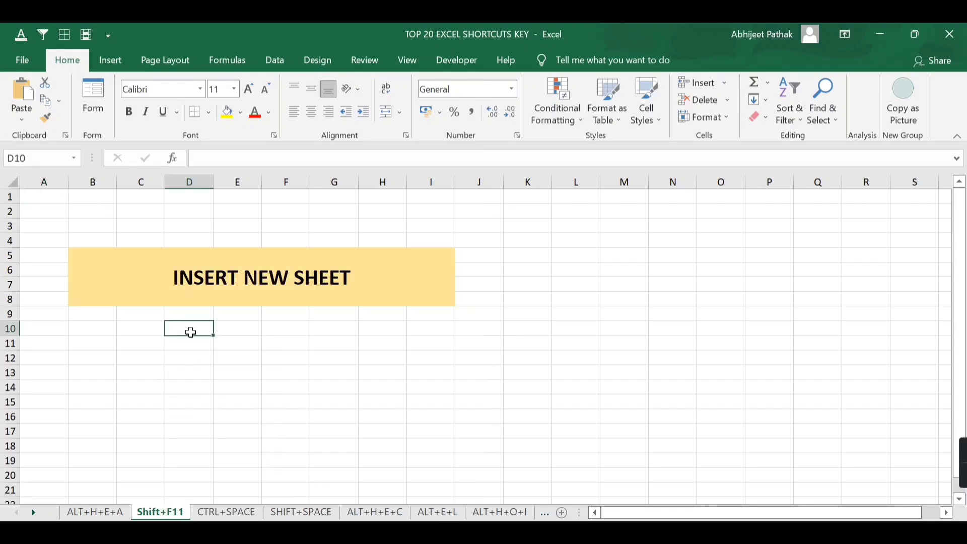
# Add several blank worksheets, Sheet2 through Sheet9, with Shift+F11
pyautogui.hotkey('shift', 'F11')
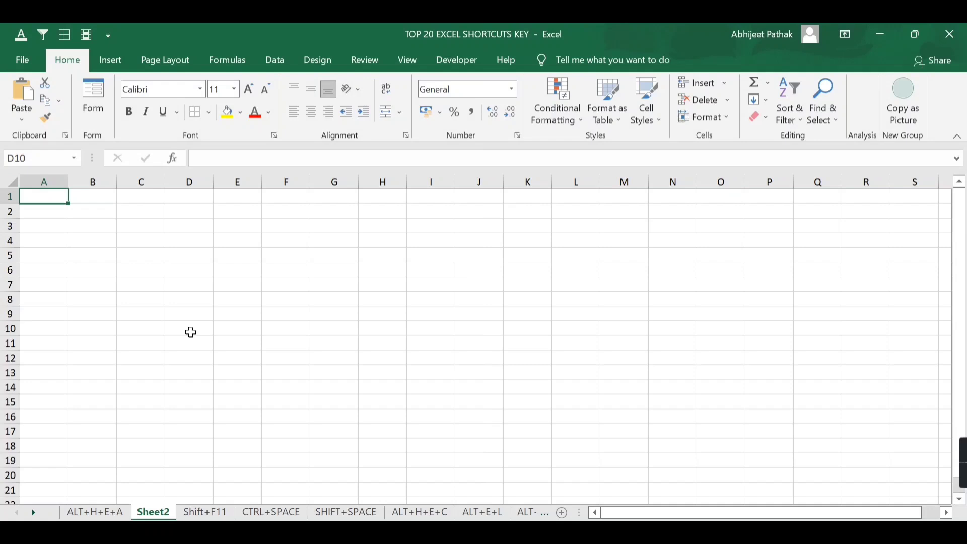
pyautogui.hotkey('shift', 'F11')
pyautogui.hotkey('shift', 'F11')
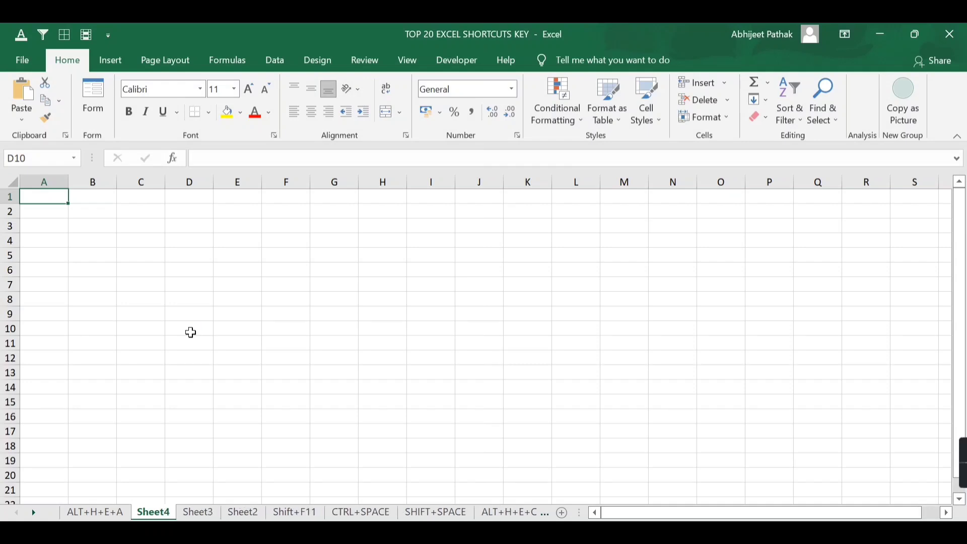
pyautogui.hotkey('shift', 'F11')
pyautogui.hotkey('shift', 'F11')
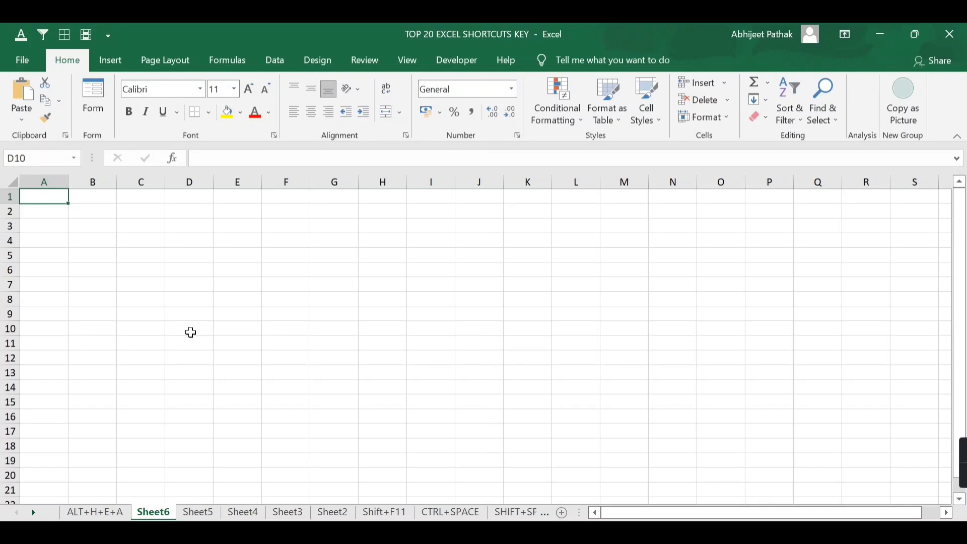
pyautogui.hotkey('shift', 'F11')
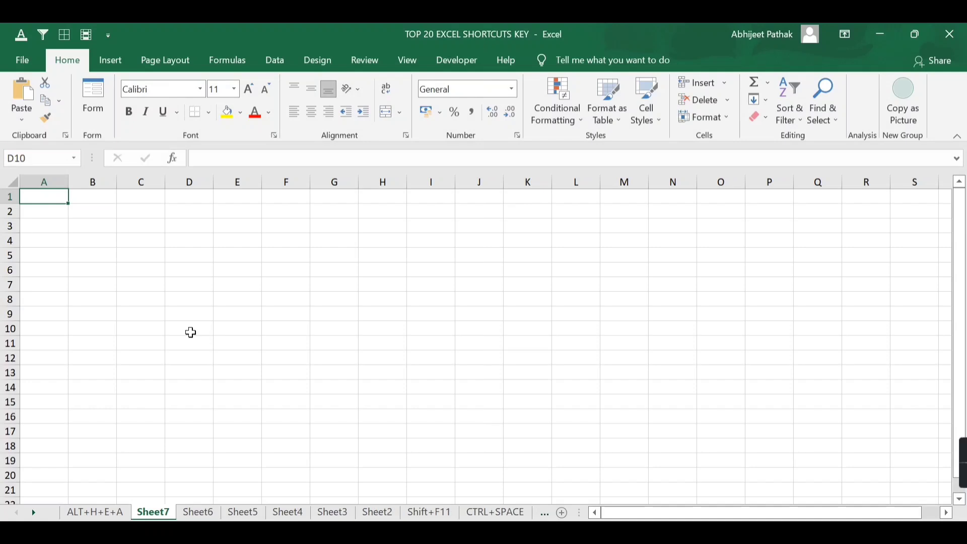
pyautogui.hotkey('shift', 'F11')
pyautogui.hotkey('shift', 'F11')
pyautogui.hotkey('shift', 'F11')
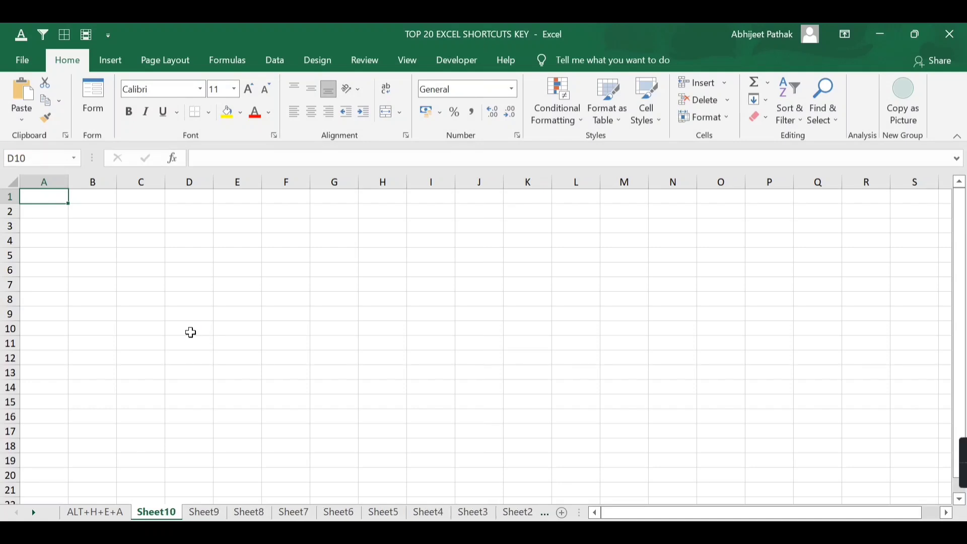
pyautogui.hotkey('shift', 'F11')
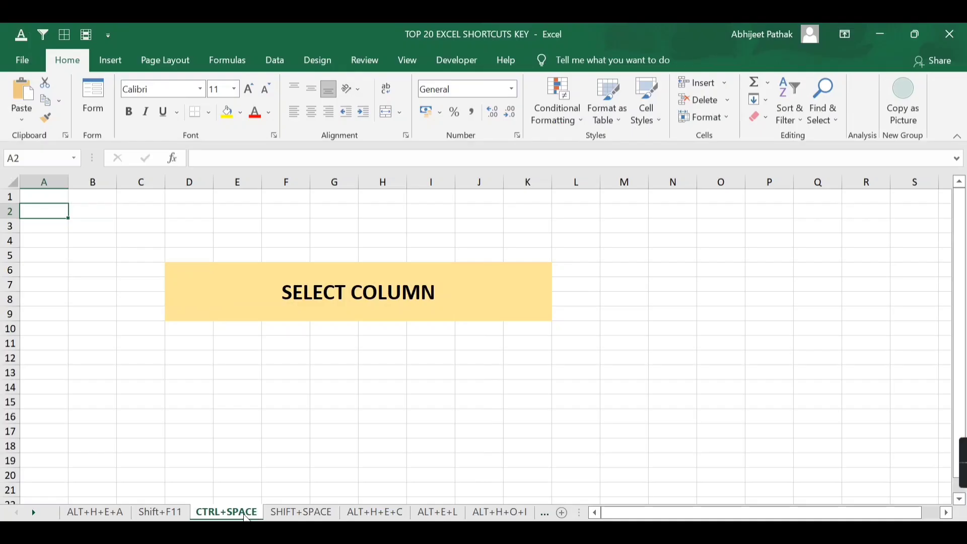
# Select whole column C from its header, then column B with Ctrl+Space
pyautogui.click(131, 391)
pyautogui.click(141, 181)
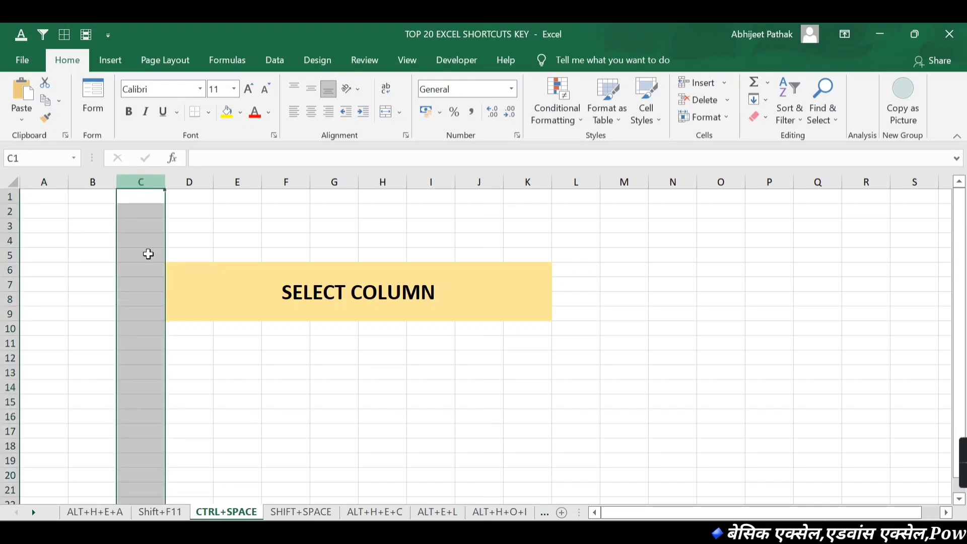
pyautogui.click(188, 357)
pyautogui.click(141, 182)
pyautogui.click(93, 284)
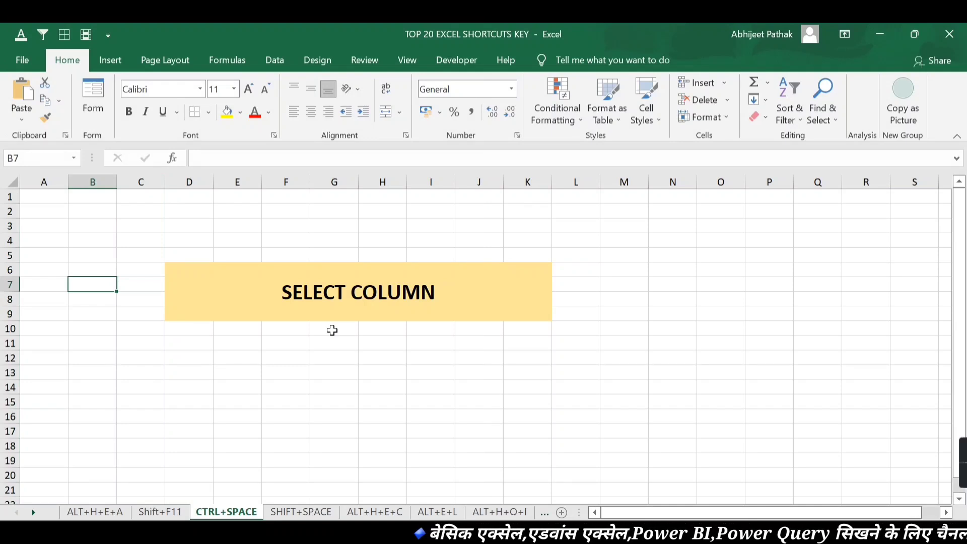
pyautogui.hotkey('ctrl', 'space')
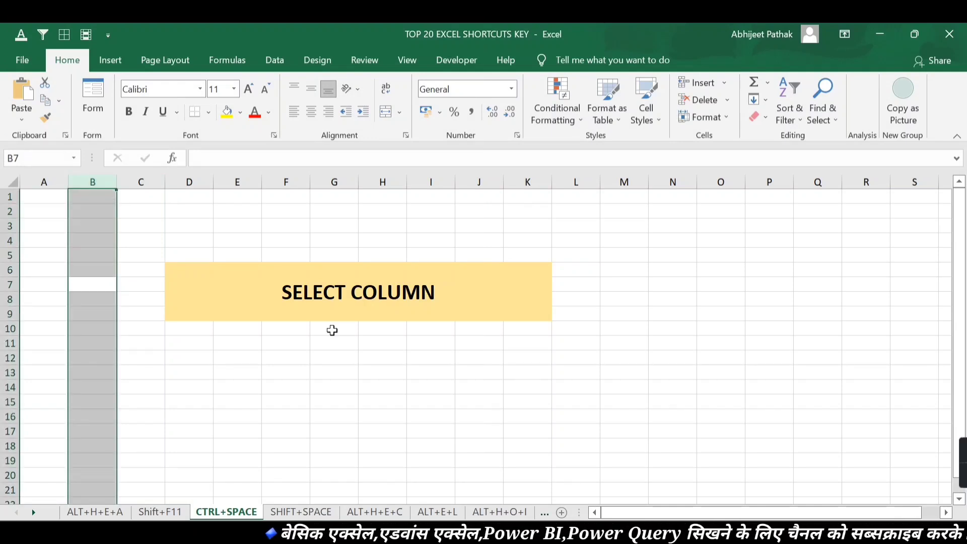
# Select column L with Ctrl+Space and extend the selection across columns L:Q
pyautogui.press('Right')
pyautogui.press('Right')
pyautogui.press('Right')
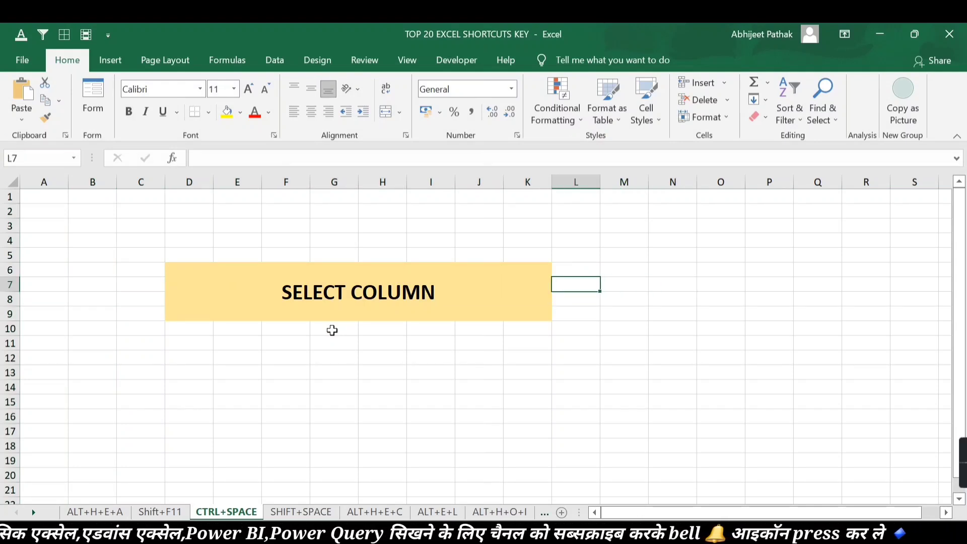
pyautogui.hotkey('ctrl', 'space')
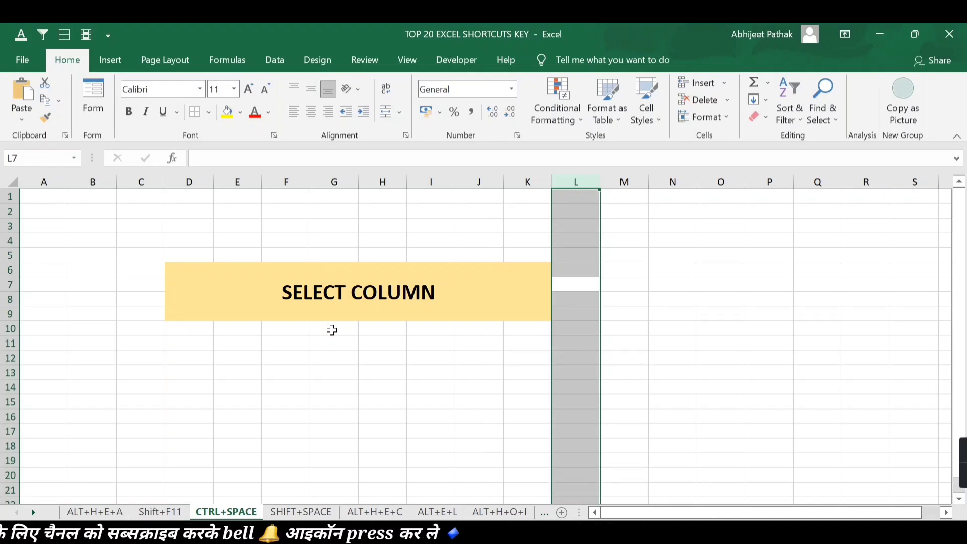
pyautogui.hotkey('shift', 'Right')
pyautogui.hotkey('shift', 'Right')
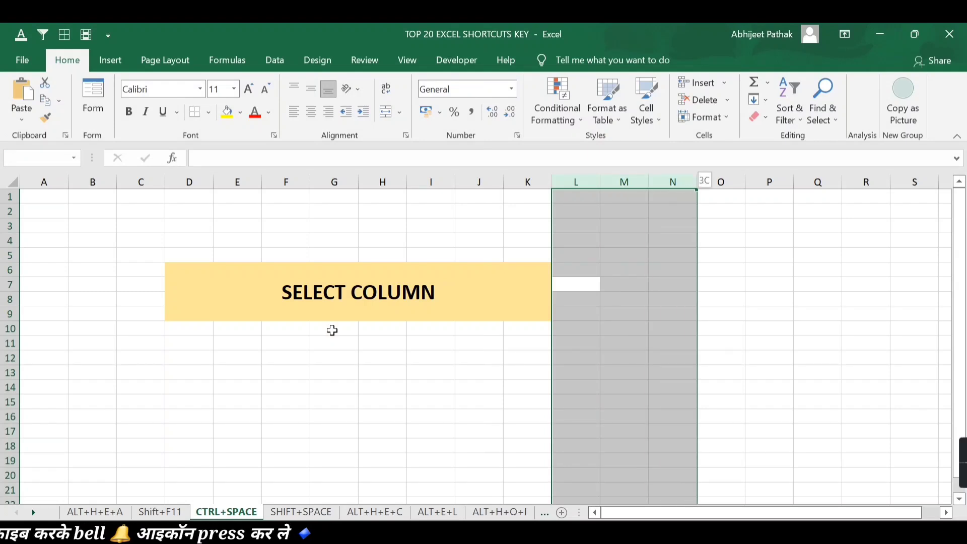
pyautogui.hotkey('shift', 'Right')
pyautogui.hotkey('shift', 'Right')
pyautogui.hotkey('shift', 'Right')
pyautogui.hotkey('shift', 'Right')
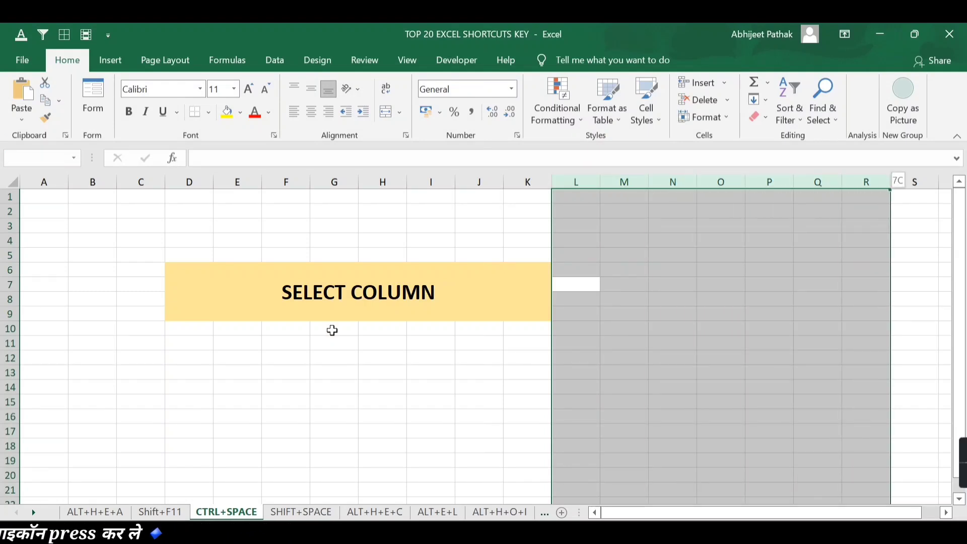
pyautogui.hotkey('shift', 'Left')
pyautogui.hotkey('shift', 'Left')
pyautogui.hotkey('shift', 'Left')
pyautogui.hotkey('shift', 'Left')
pyautogui.hotkey('shift', 'Left')
pyautogui.hotkey('shift', 'Left')
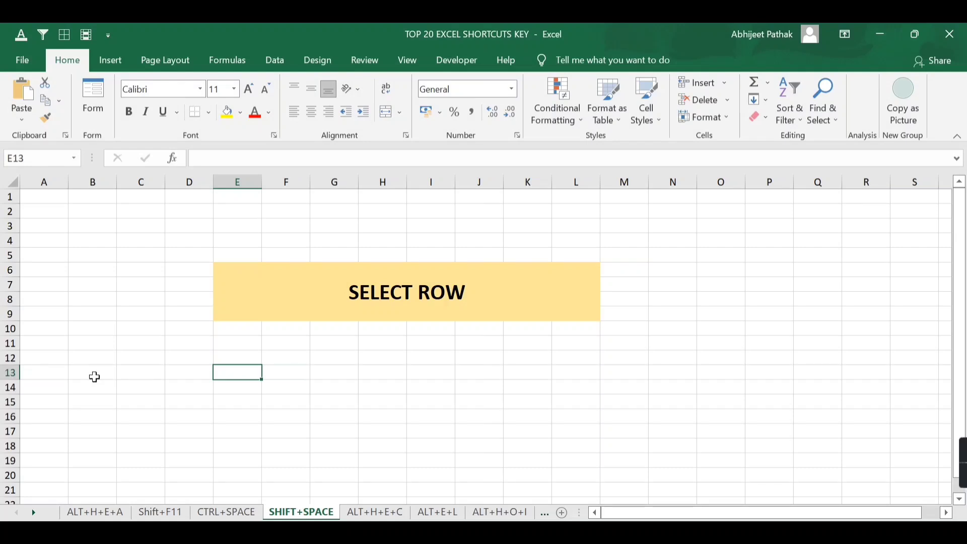
# Select row 13 with Shift+Space and extend the selection to rows 13–19
pyautogui.hotkey('shift', 'space')
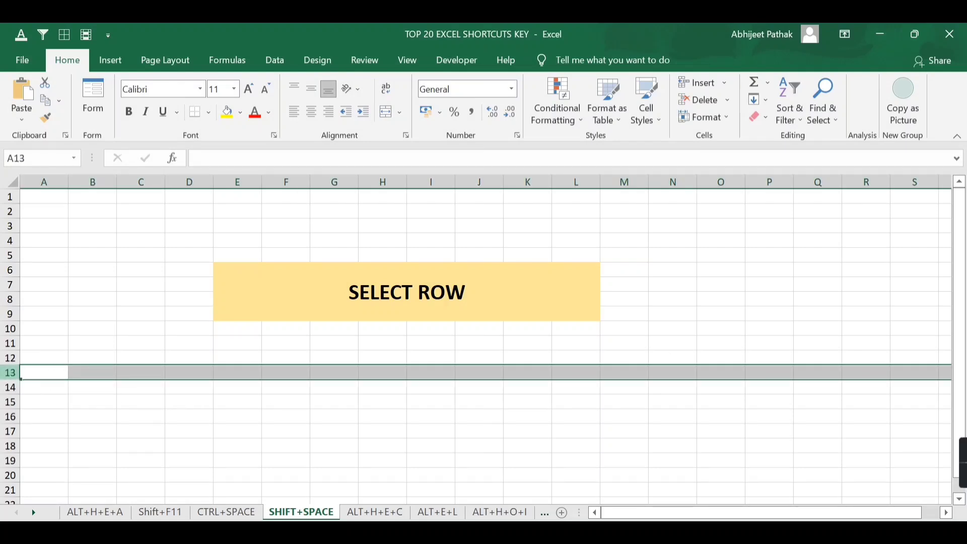
pyautogui.moveTo(9, 373); pyautogui.dragTo(7, 466)
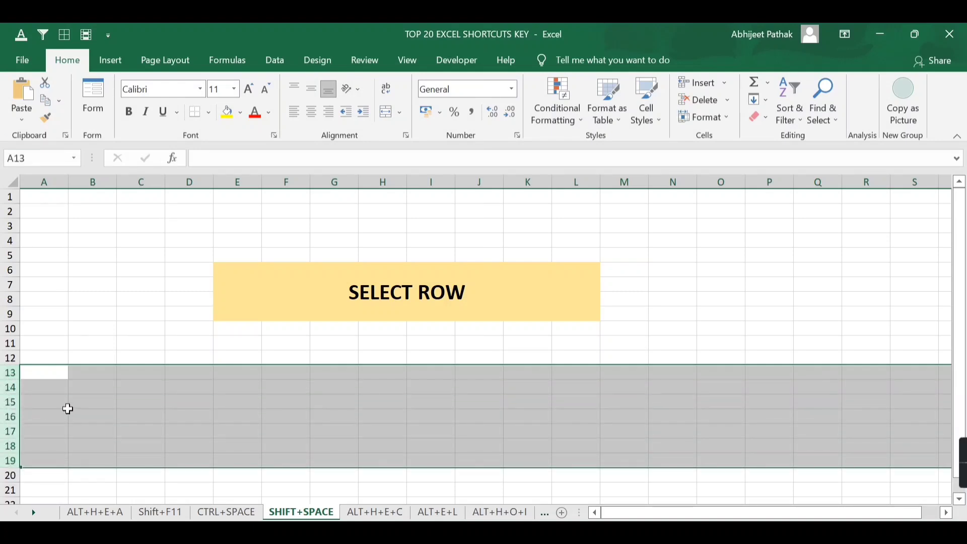
pyautogui.click(198, 374)
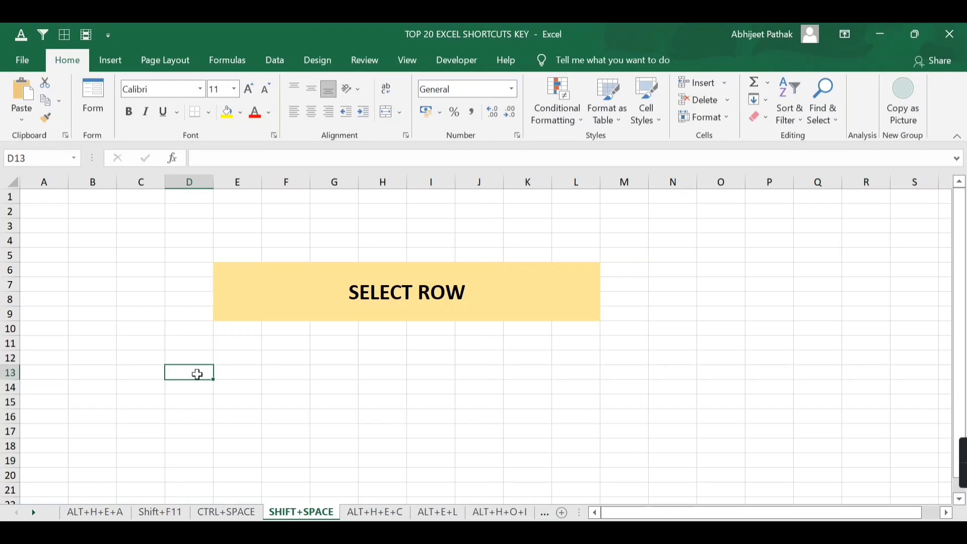
pyautogui.hotkey('shift', 'space')
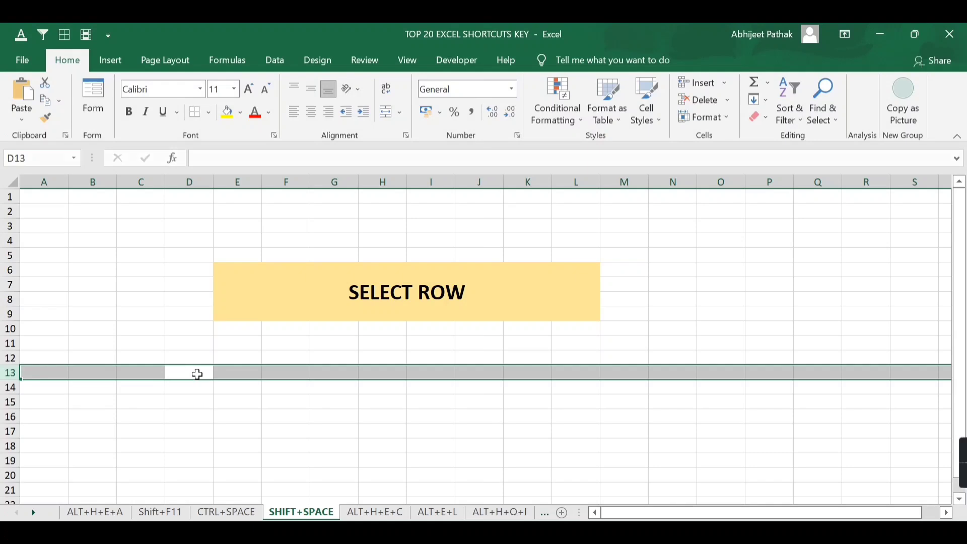
# Select row 16, extend it two rows down with Shift+Down, then shrink it back
pyautogui.press('Down')
pyautogui.press('Down')
pyautogui.press('Down')
pyautogui.press('Up')
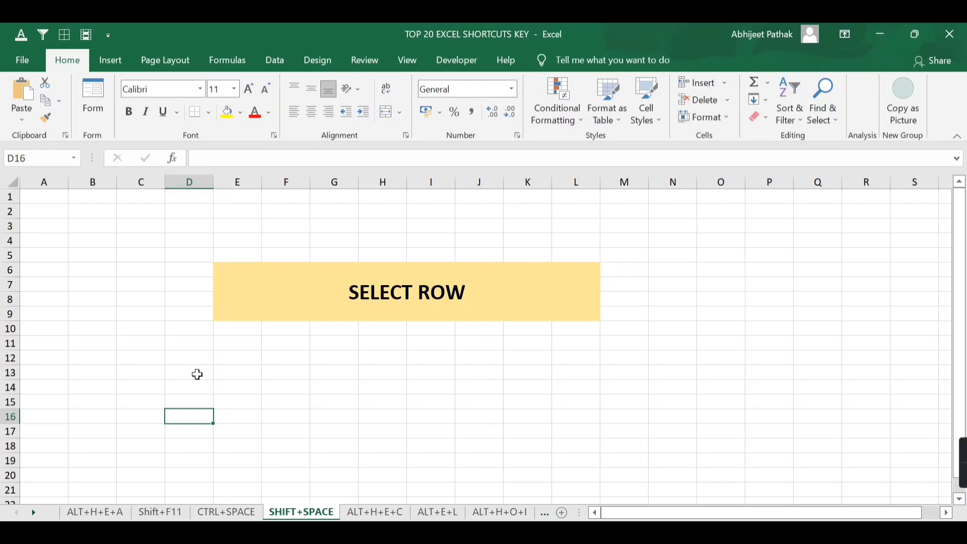
pyautogui.hotkey('shift', 'space')
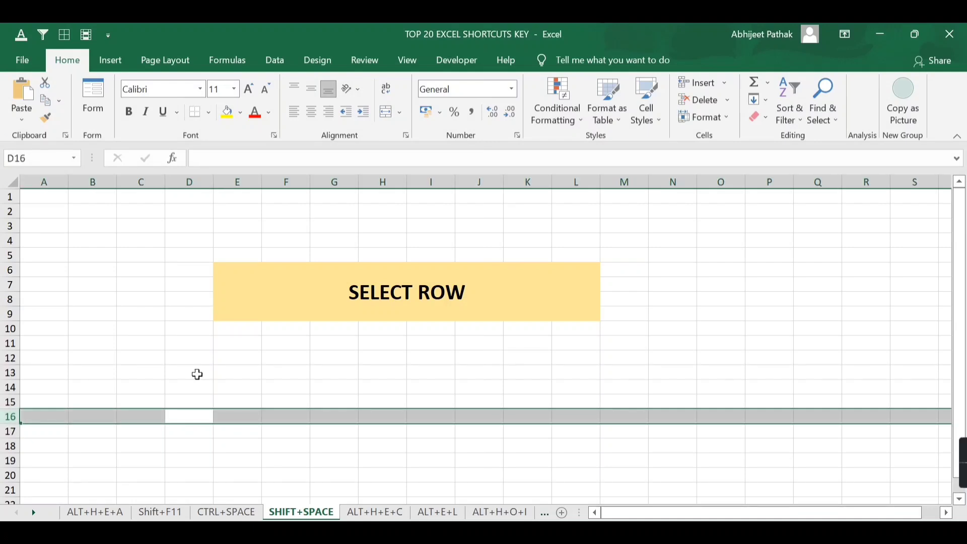
pyautogui.hotkey('shift', 'Down')
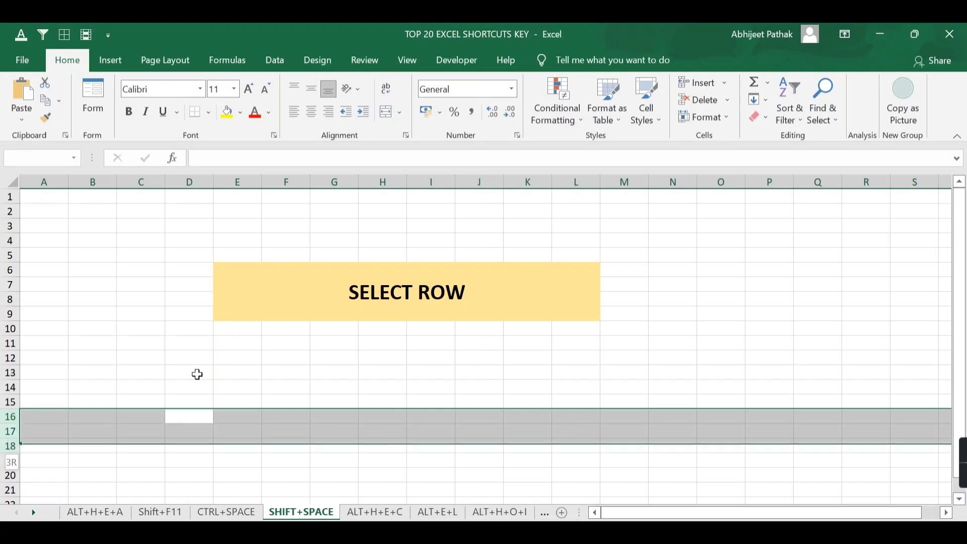
pyautogui.hotkey('shift', 'Down')
pyautogui.hotkey('shift', 'Down')
pyautogui.hotkey('shift', 'Down')
pyautogui.hotkey('shift', 'Down')
pyautogui.hotkey('shift', 'Down')
pyautogui.hotkey('shift', 'Down')
pyautogui.hotkey('shift', 'Down')
pyautogui.hotkey('shift', 'Down')
pyautogui.hotkey('shift', 'Down')
pyautogui.hotkey('shift', 'Up')
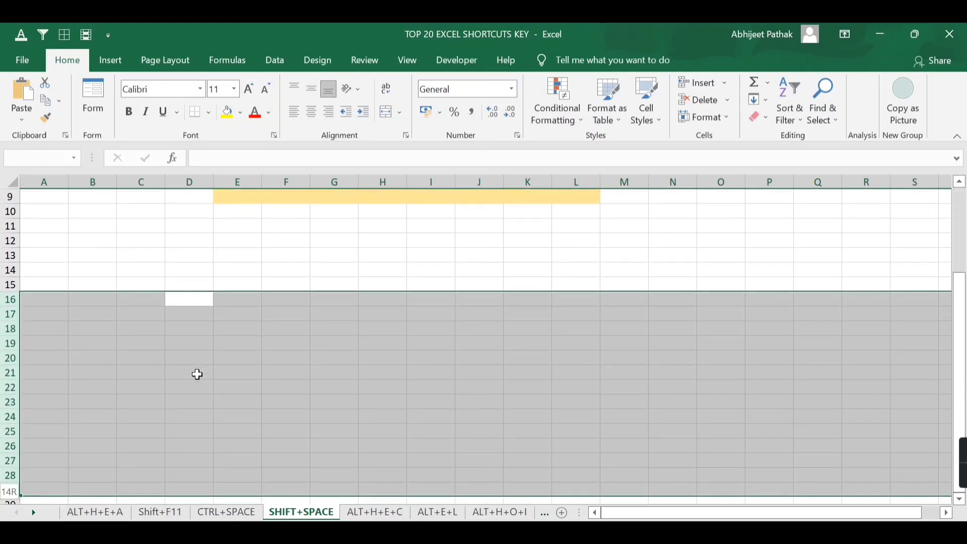
pyautogui.hotkey('shift', 'Up')
pyautogui.hotkey('shift', 'Up')
pyautogui.hotkey('shift', 'Up')
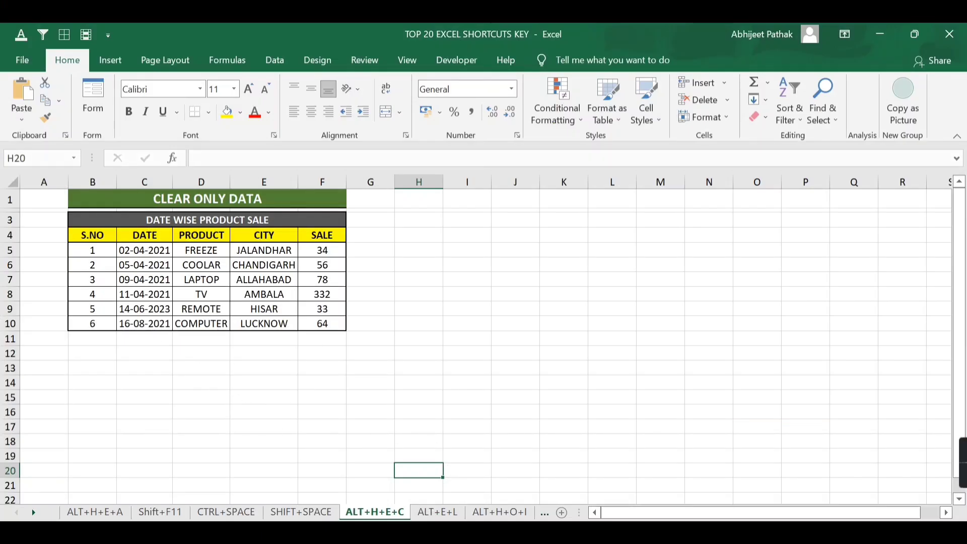
# Clear the values from table B4:F10 with Alt+H+E+C, then undo
pyautogui.click(151, 250)
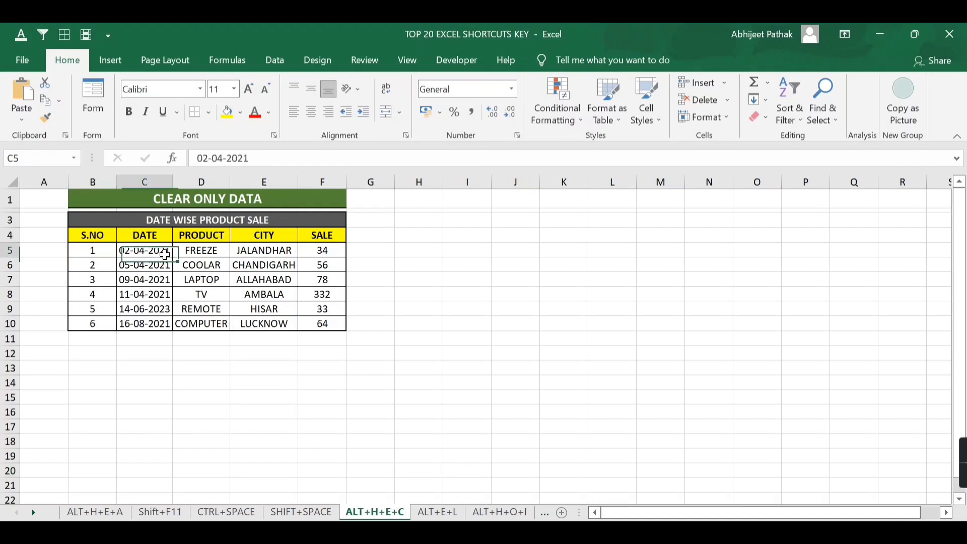
pyautogui.click(90, 237)
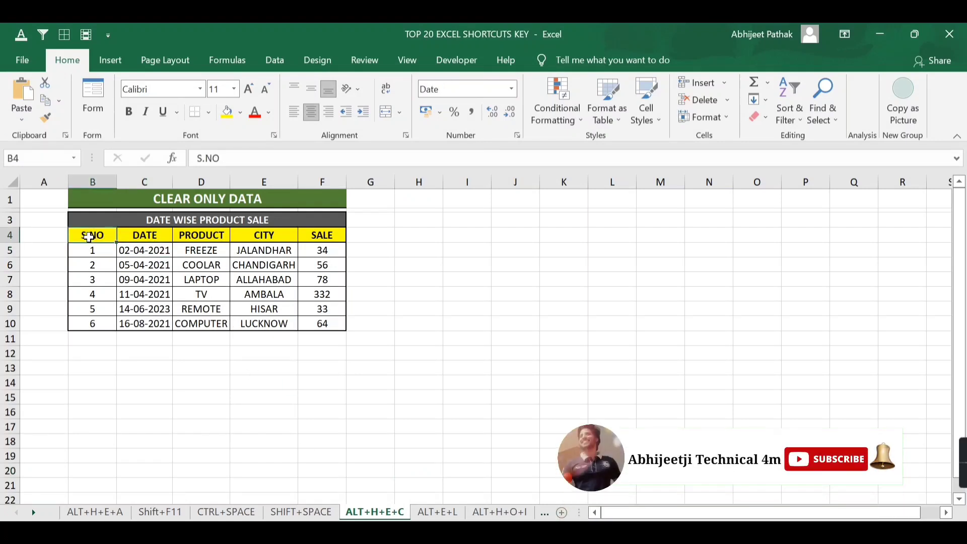
pyautogui.moveTo(89, 236); pyautogui.dragTo(327, 323)
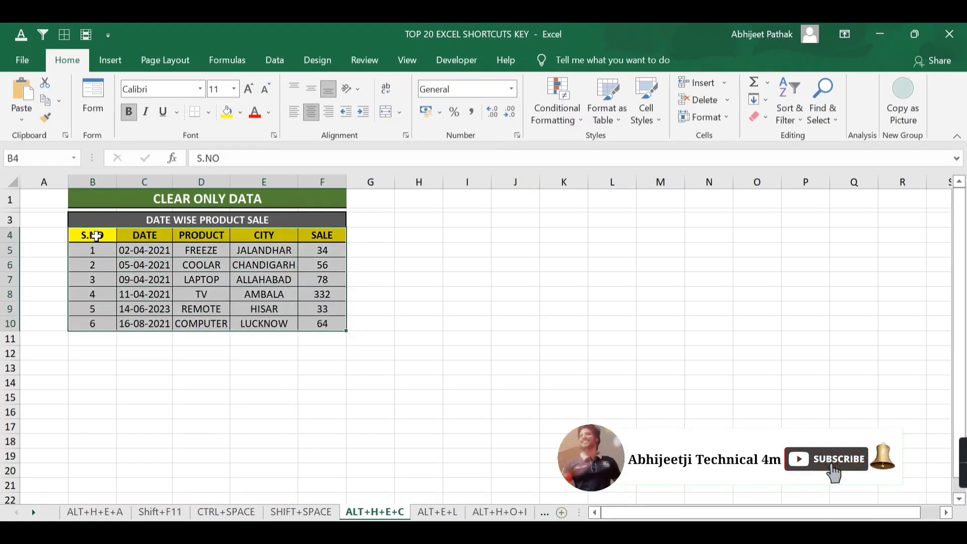
pyautogui.moveTo(93, 237); pyautogui.dragTo(321, 326)
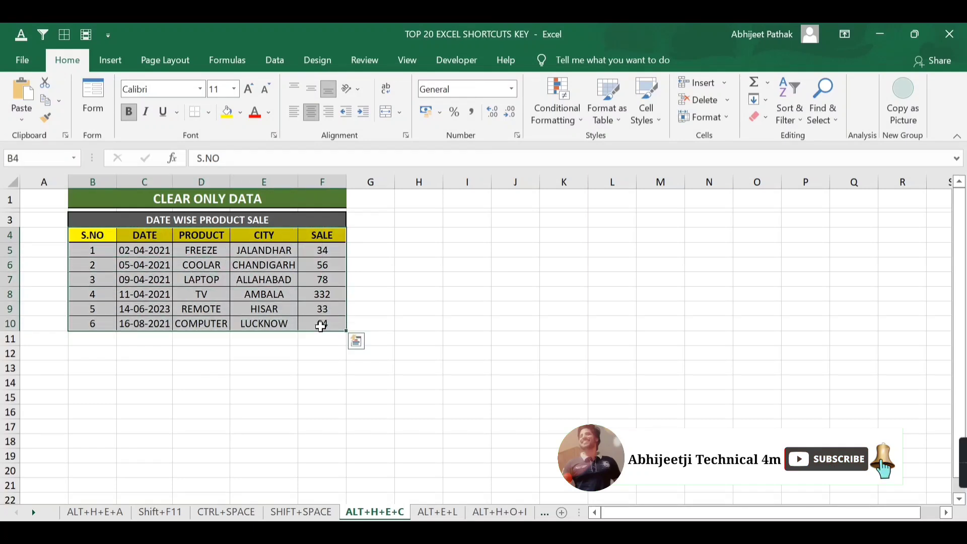
pyautogui.moveTo(92, 235)
pyautogui.mouseDown()
pyautogui.moveTo(201, 250)
pyautogui.moveTo(337, 327)
pyautogui.mouseUp()
pyautogui.hotkey('alt', 'h')
pyautogui.press('e')
pyautogui.press('c')
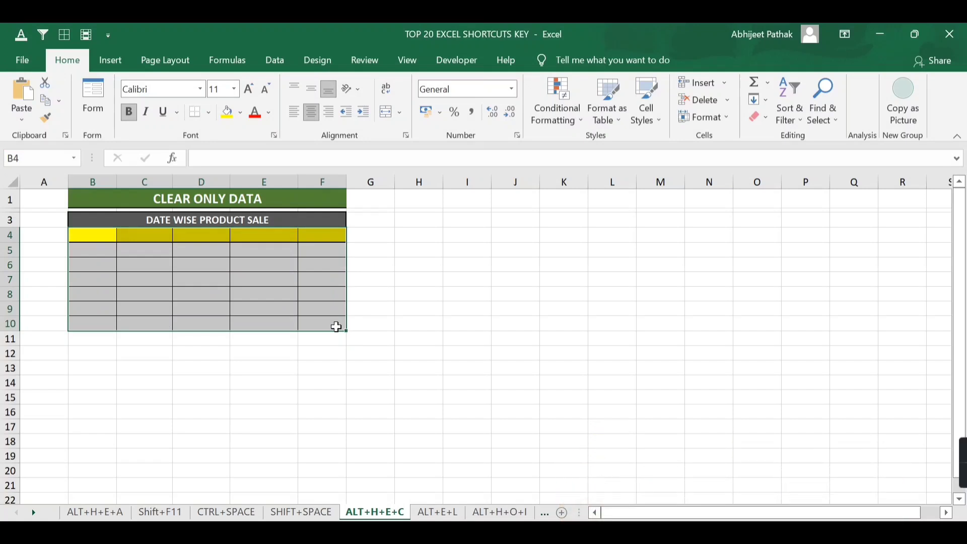
pyautogui.hotkey('ctrl', 'z')
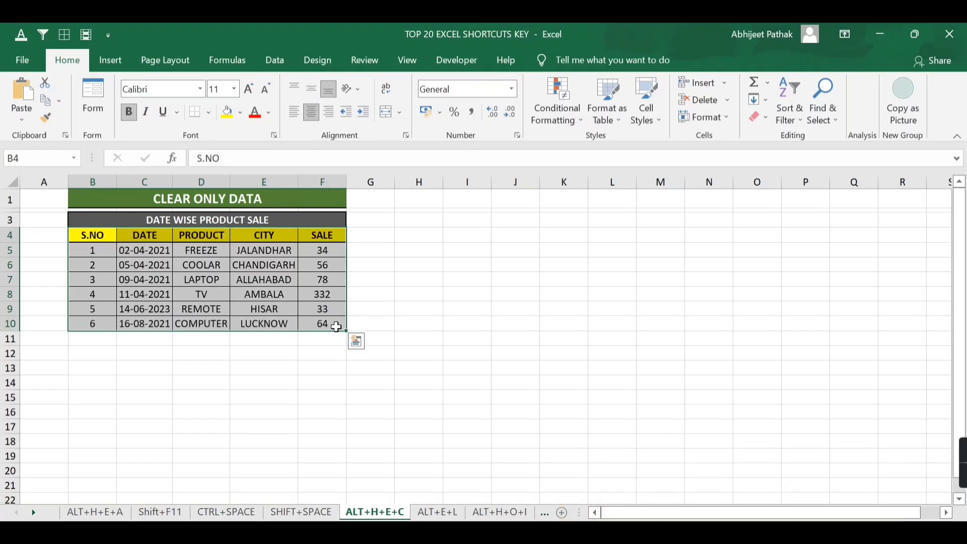
# Clear B4:F10's values again with Alt+H+E+C, keeping colours and borders
pyautogui.hotkey('alt', 'h')
pyautogui.press('e')
pyautogui.press('c')
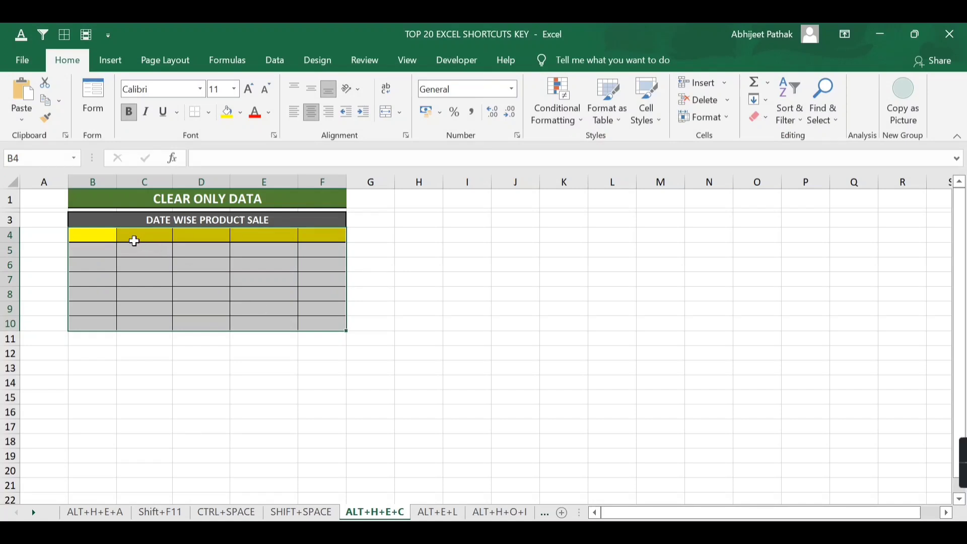
pyautogui.moveTo(95, 234); pyautogui.dragTo(344, 324)
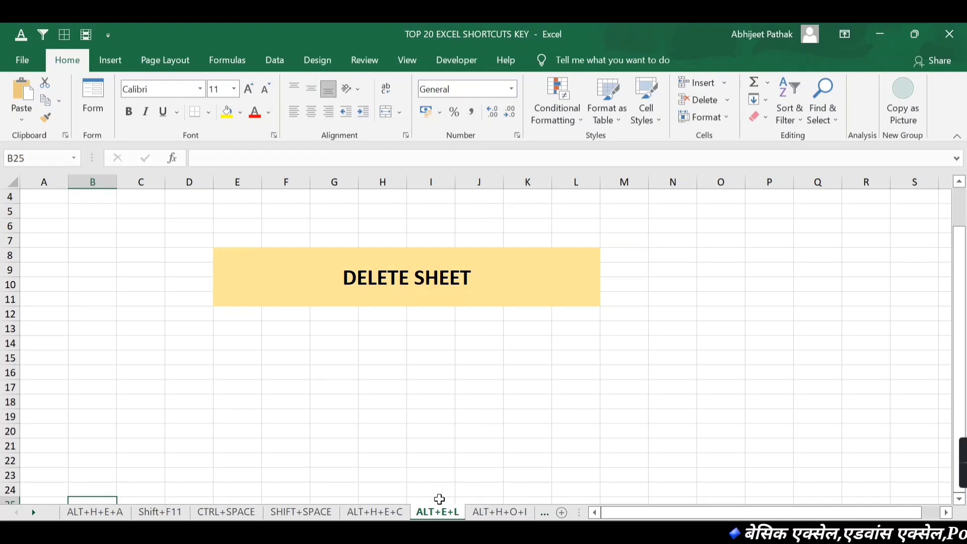
# Add two blank sheets, then delete Sheet13 with Alt+E+L
pyautogui.click(562, 512)
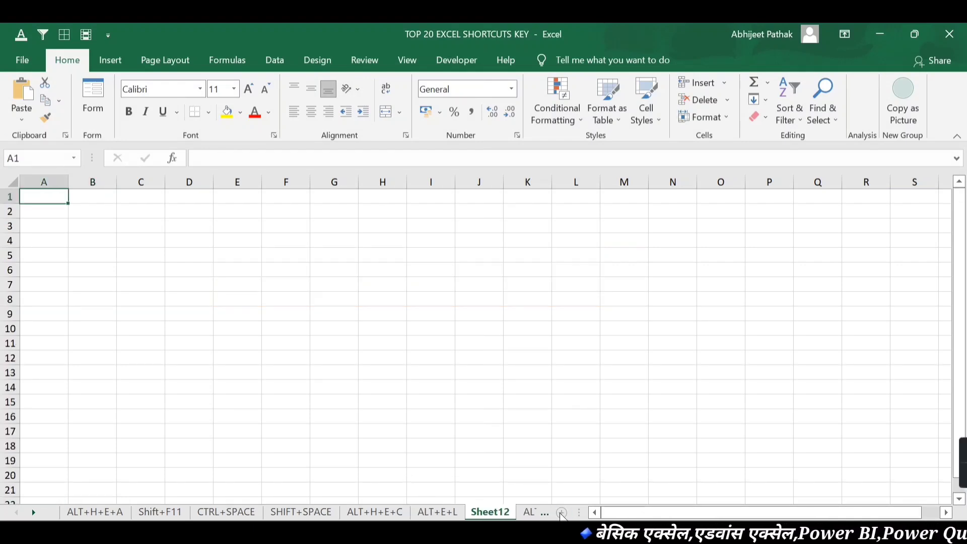
pyautogui.click(562, 513)
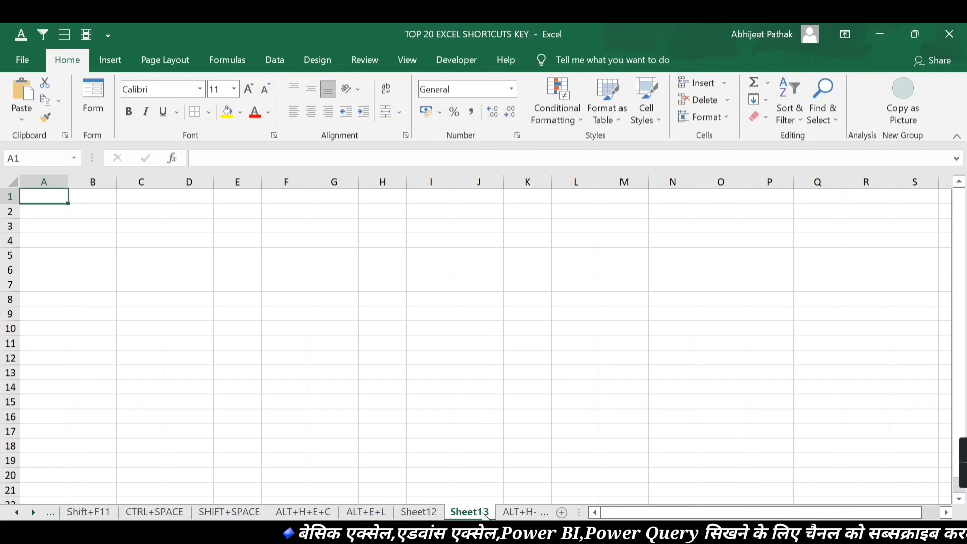
pyautogui.click(339, 300)
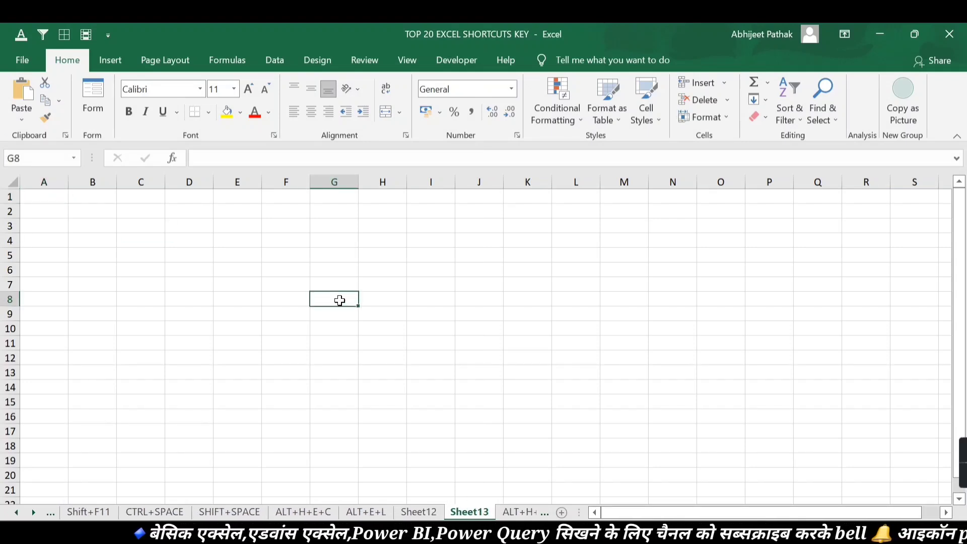
pyautogui.hotkey('alt', 'e')
pyautogui.press('l')
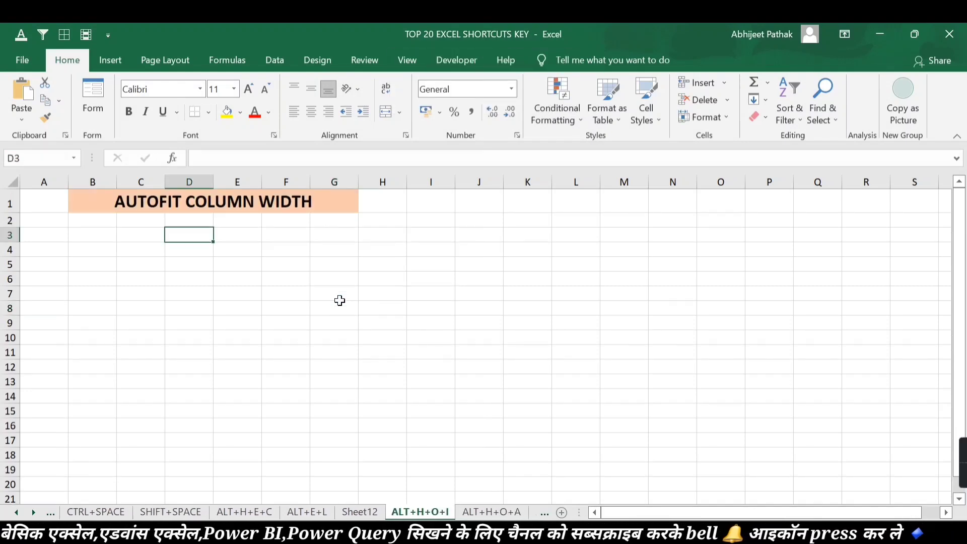
# Type test text 'sdfsdf' and 'fdf' in G7 and H8 of Sheet12, then delete Sheet12
pyautogui.click(360, 512)
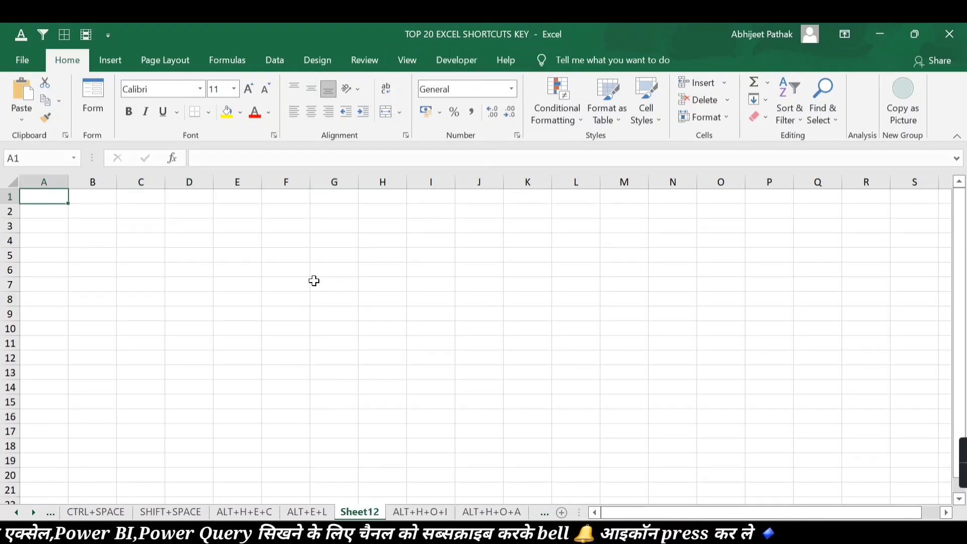
pyautogui.click(313, 280)
pyautogui.write('sdfsdf')
pyautogui.click(381, 301)
pyautogui.write('f')
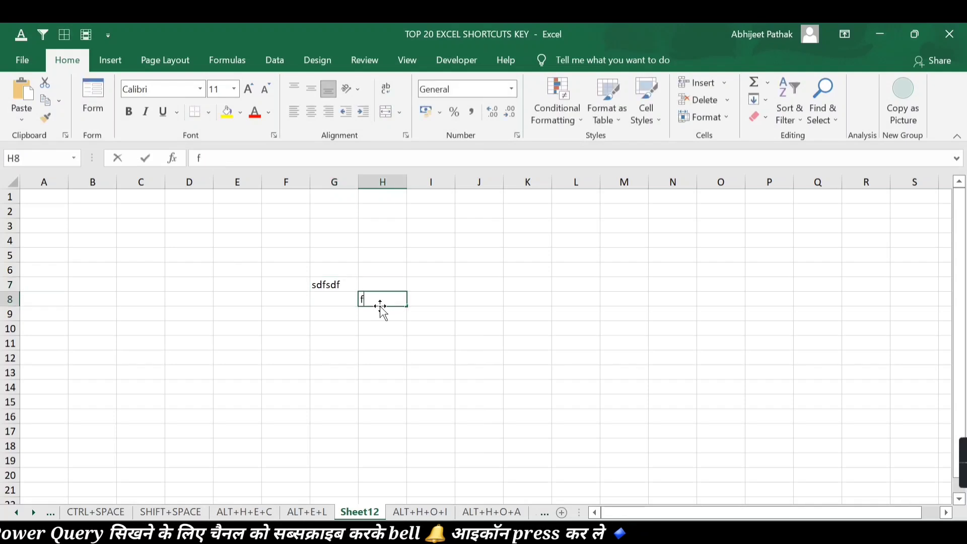
pyautogui.write('df')
pyautogui.click(383, 328)
pyautogui.hotkey('alt', 'e')
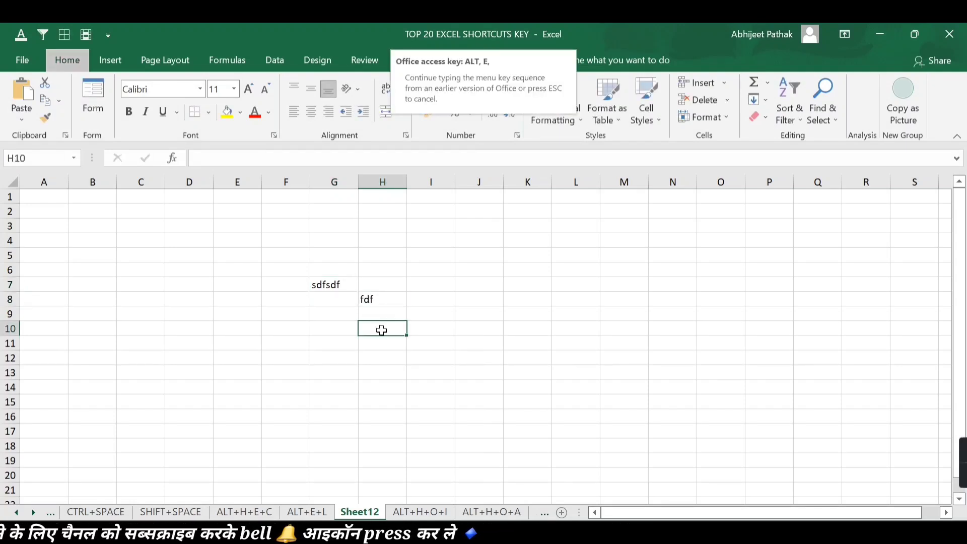
pyautogui.press('l')
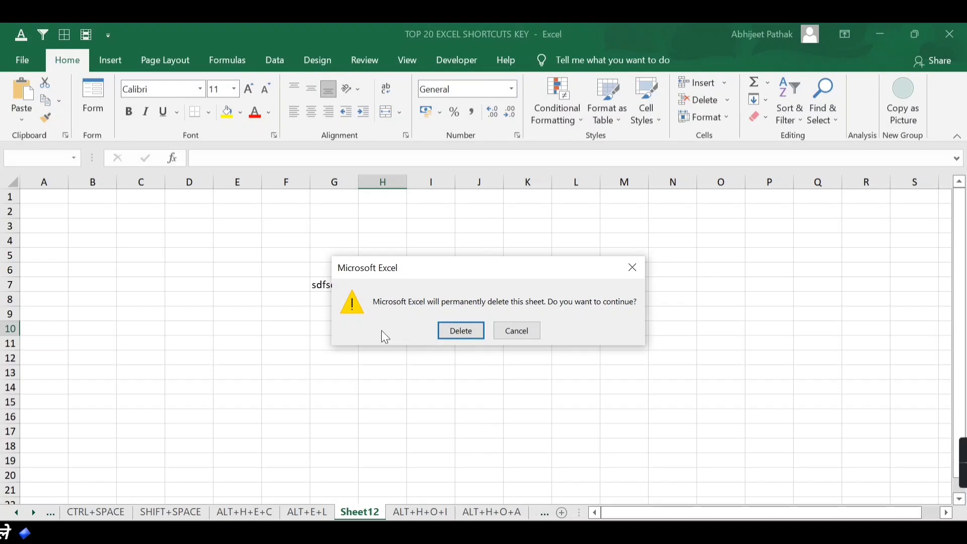
pyautogui.press('Return')
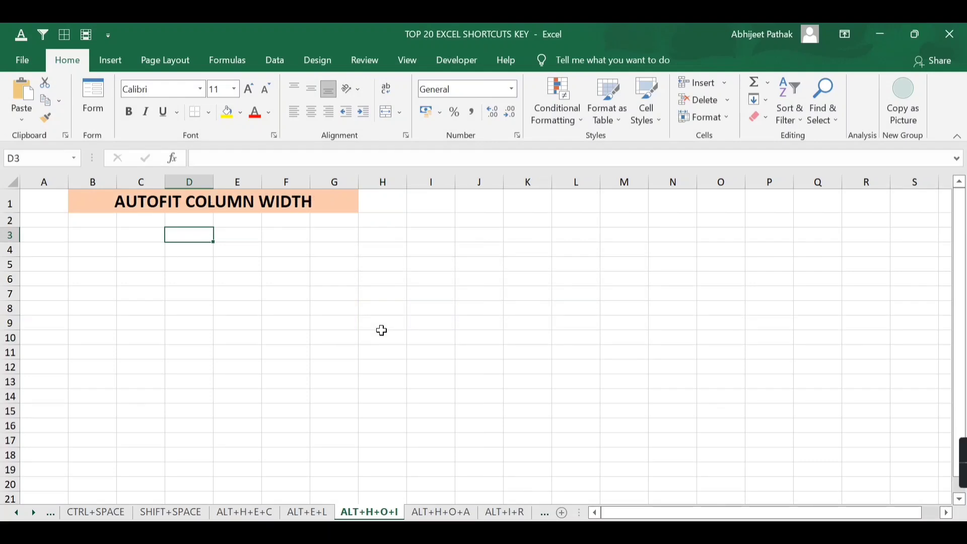
# Enter a sample full name in cell I3 of the AUTOFIT COLUMN WIDTH sheet
pyautogui.click(18, 513)
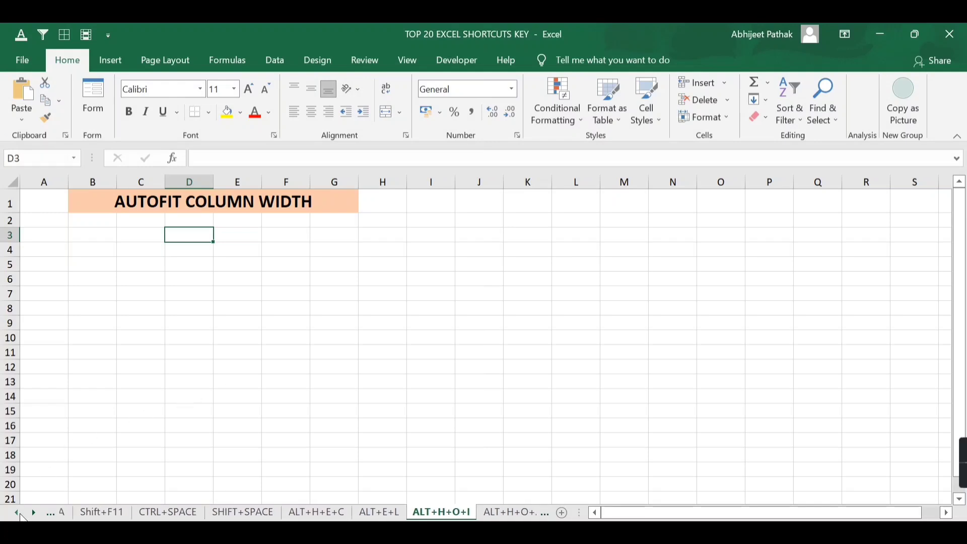
pyautogui.click(19, 513)
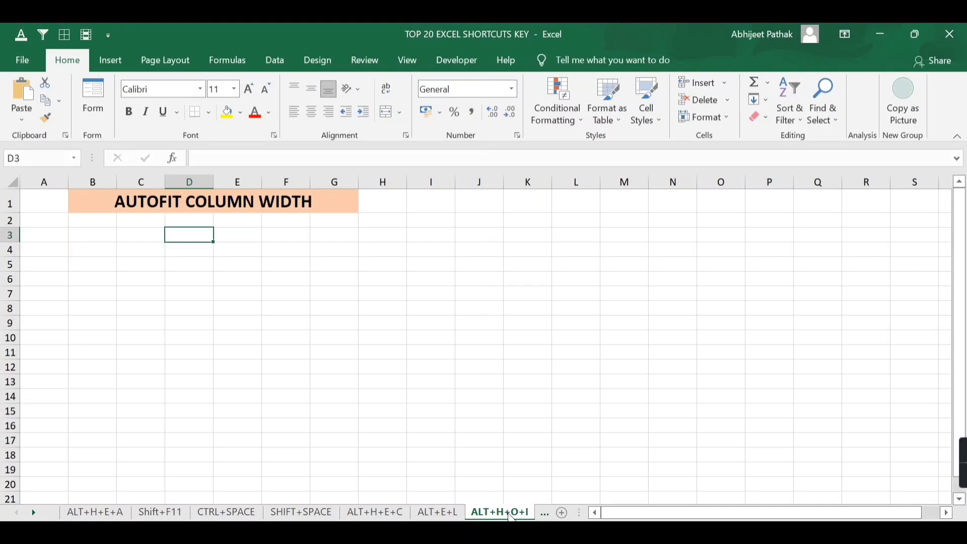
pyautogui.press('Right')
pyautogui.press('Right')
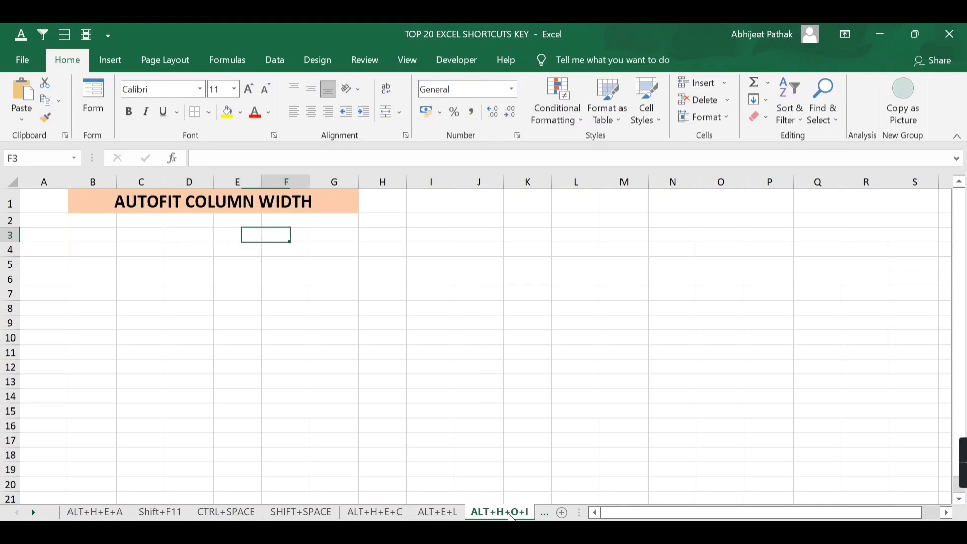
pyautogui.press('Right')
pyautogui.press('Right')
pyautogui.press('Right')
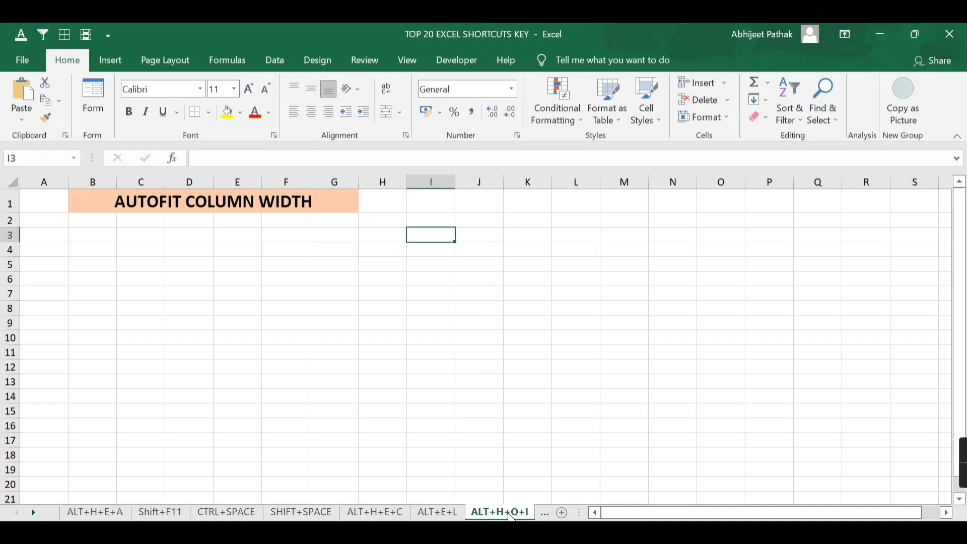
pyautogui.write('rl')
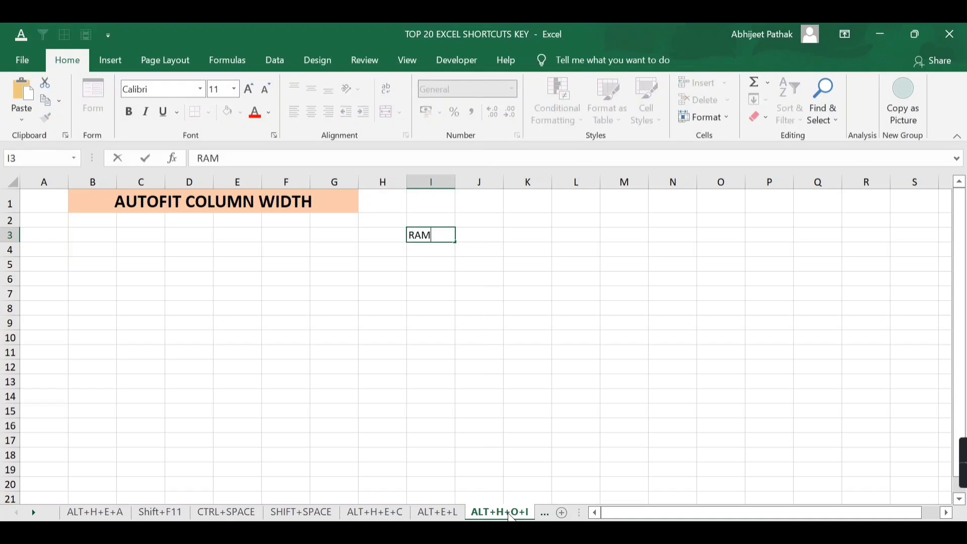
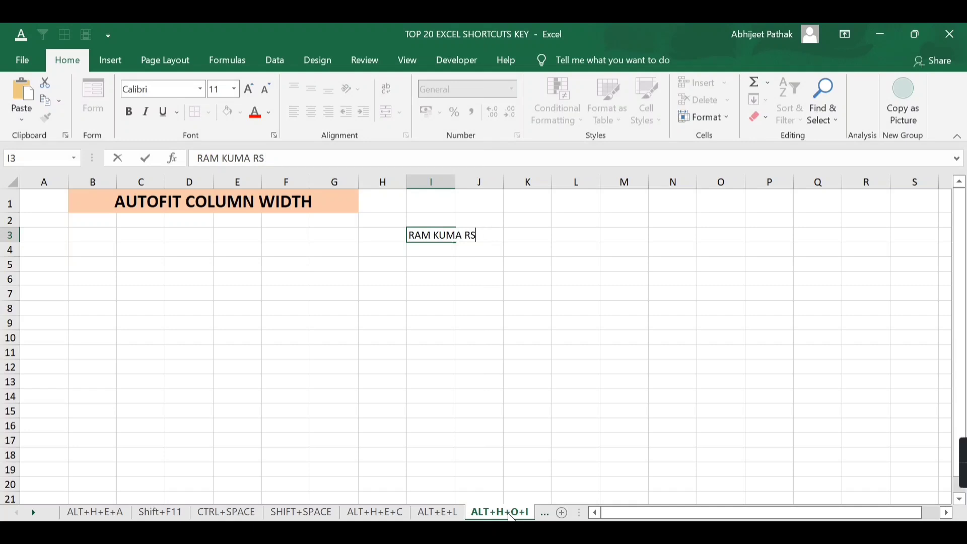
pyautogui.press('Tab')
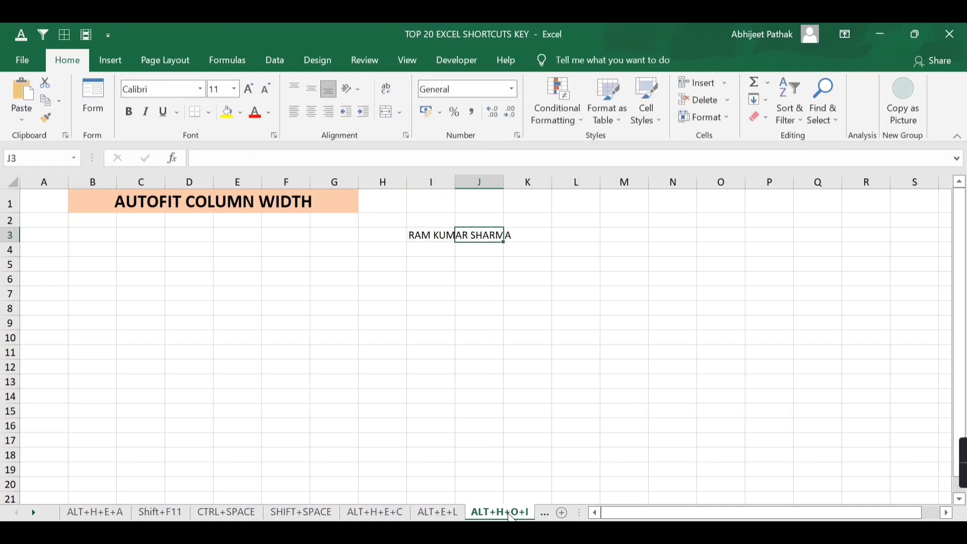
pyautogui.press('Left')
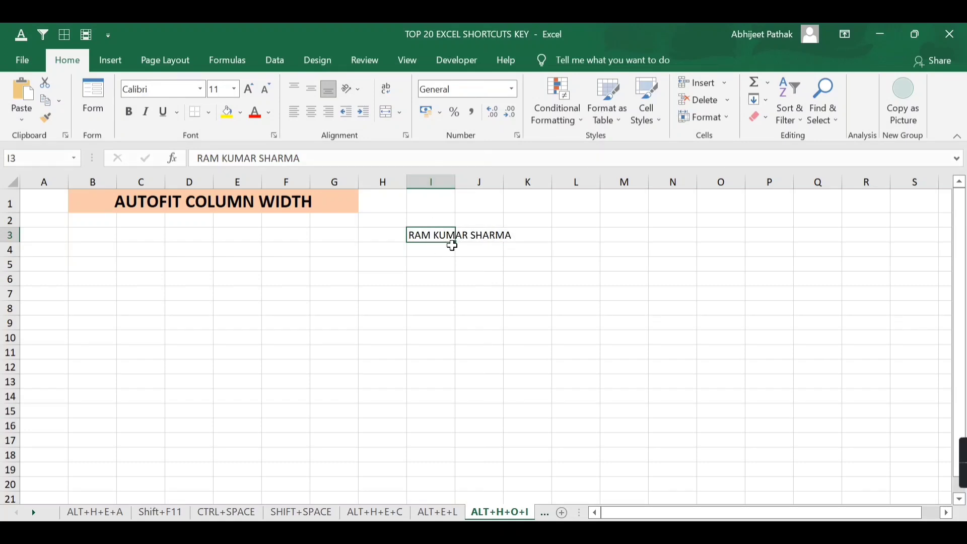
# Autofit column I by double-clicking its border, undo, then autofit with Alt+H+O+I
pyautogui.doubleClick(455, 184)
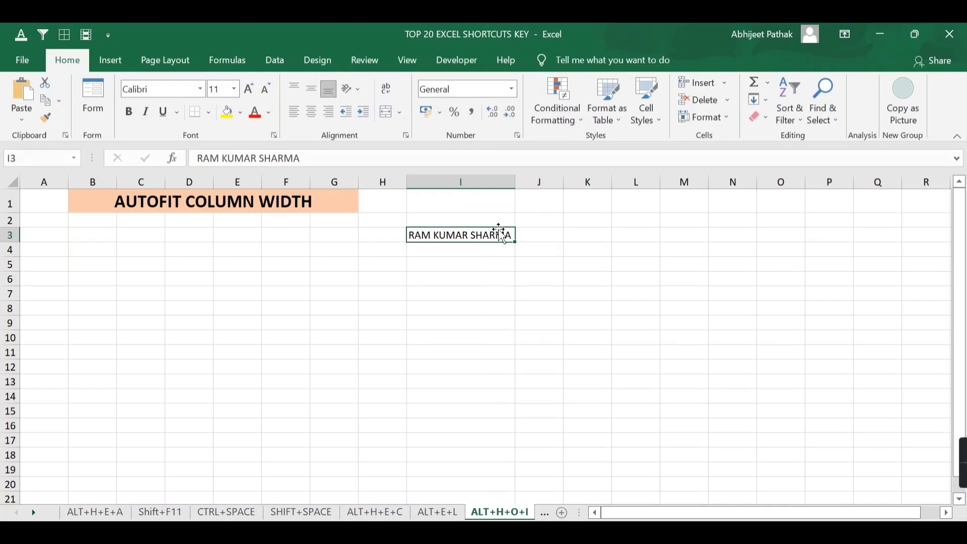
pyautogui.hotkey('ctrl', 'z')
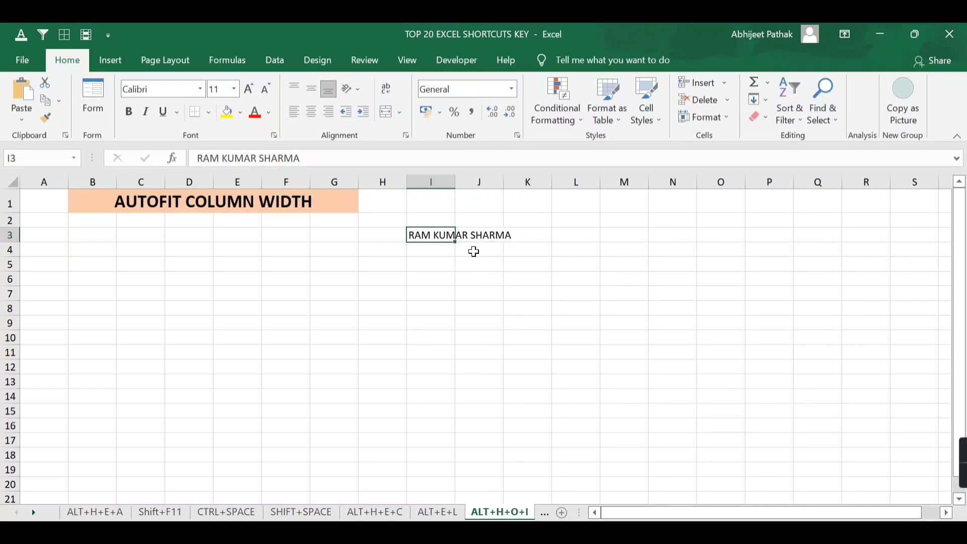
pyautogui.hotkey('alt', 'h')
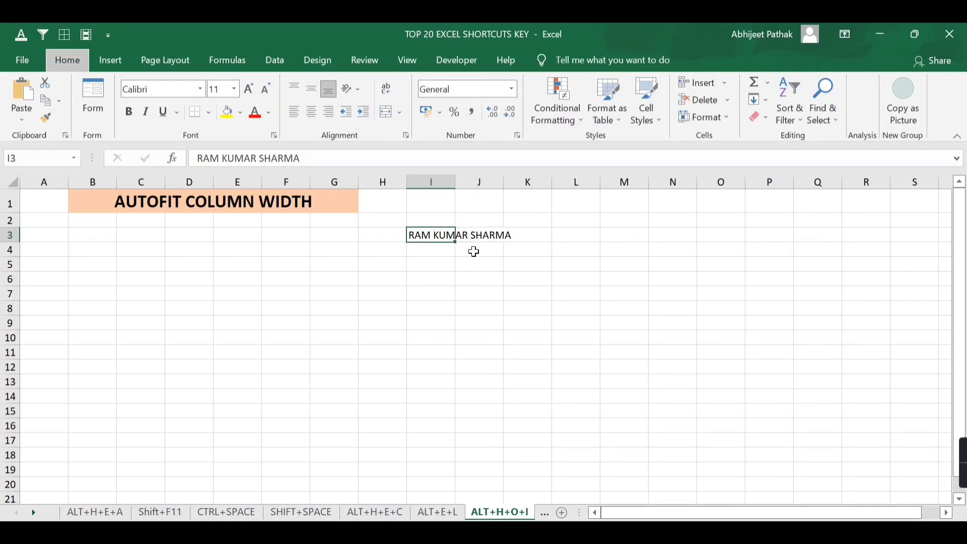
pyautogui.press('o')
pyautogui.press('i')
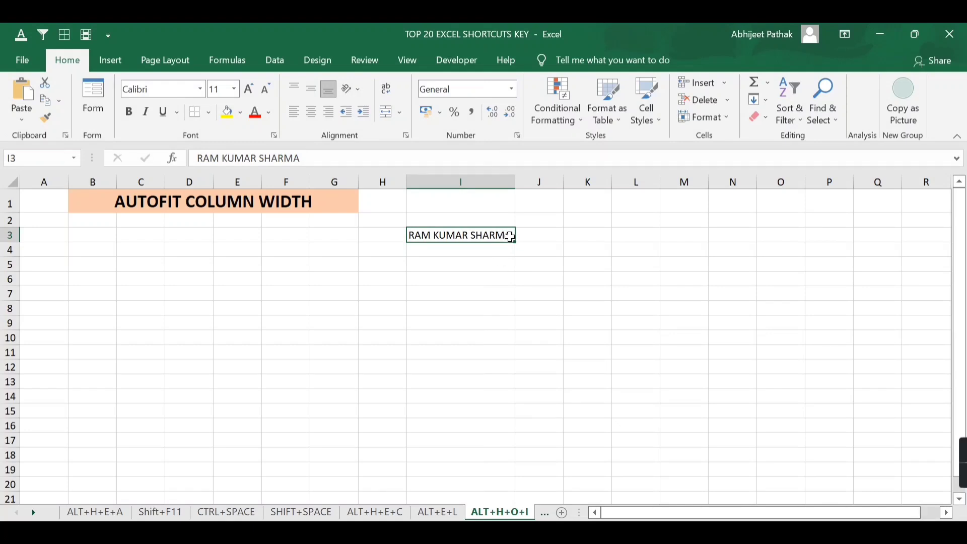
# Enter three sample names in cells J3, J4 and J5
pyautogui.click(542, 237)
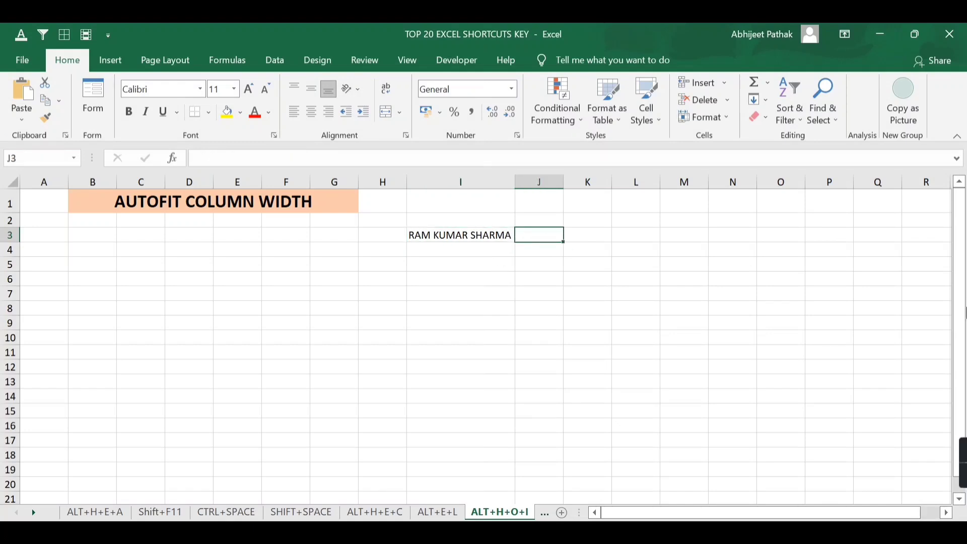
pyautogui.write('RAM')
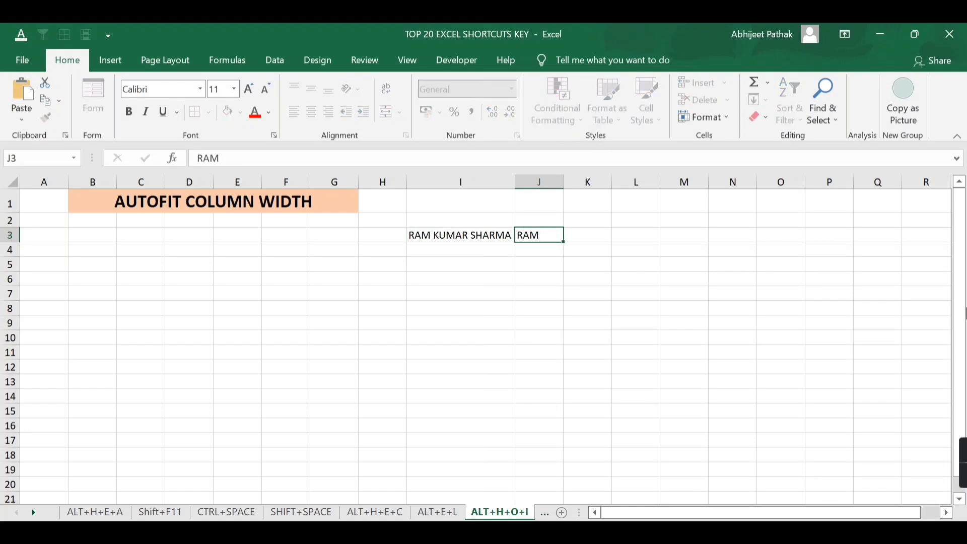
pyautogui.press('Return')
pyautogui.write('AMIT')
pyautogui.press('Return')
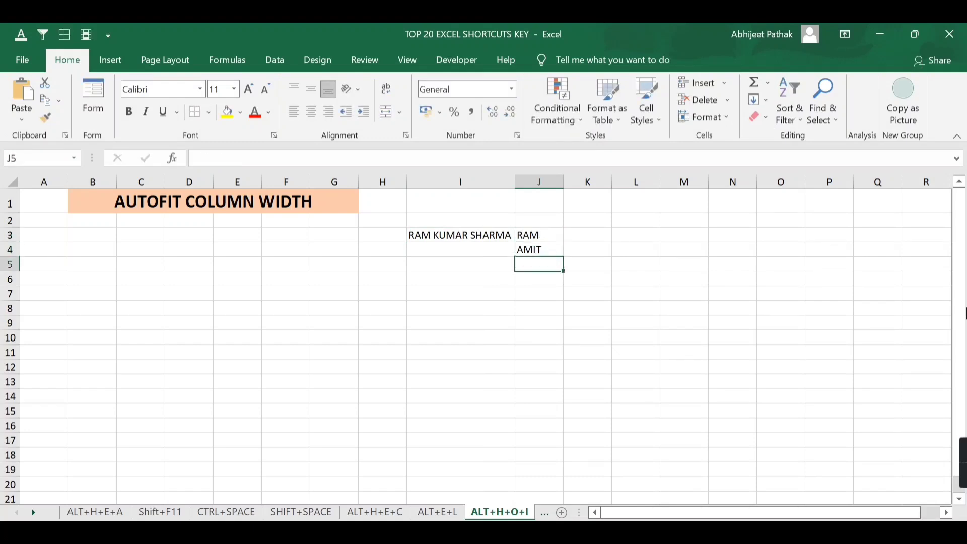
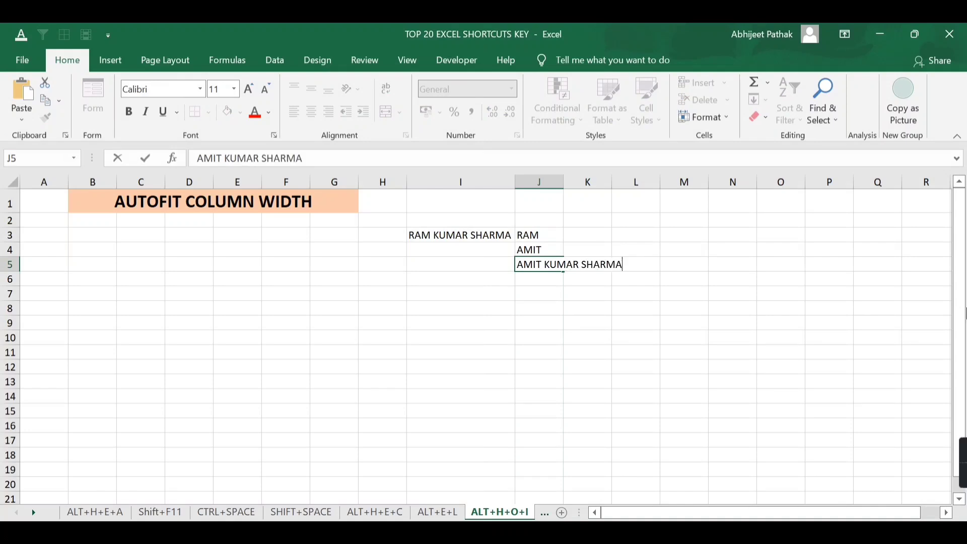
pyautogui.hotkey('ctrl', 'Return')
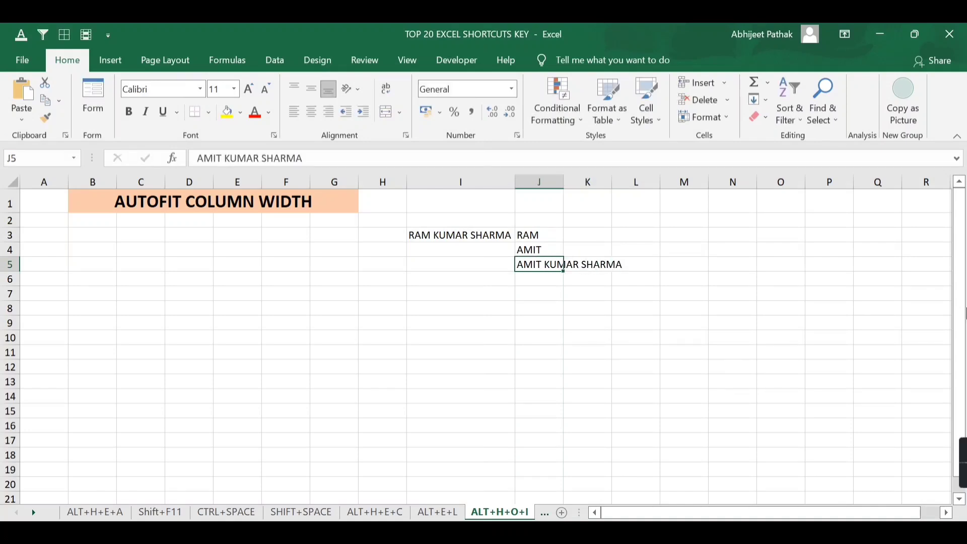
# Autofit column J to the longest name with Alt+H+O+I
pyautogui.hotkey('alt', 'h')
pyautogui.press('o')
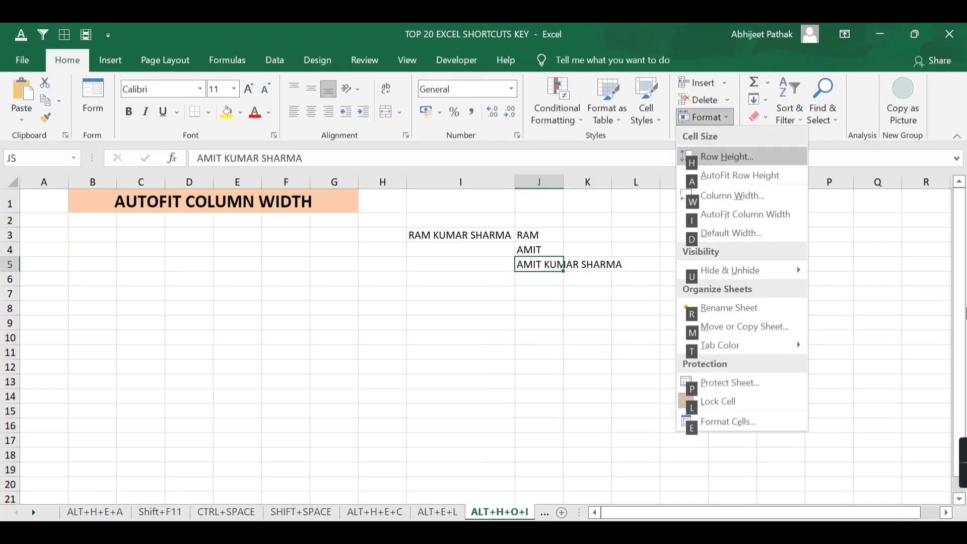
pyautogui.press('i')
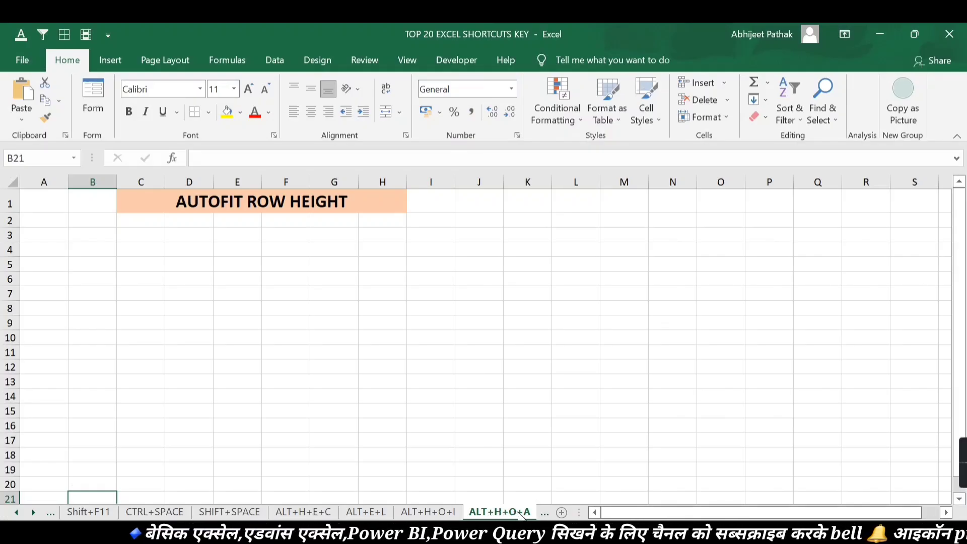
# Enter a sample name in A5 and autofit column A with Alt+H+O+I
pyautogui.click(53, 263)
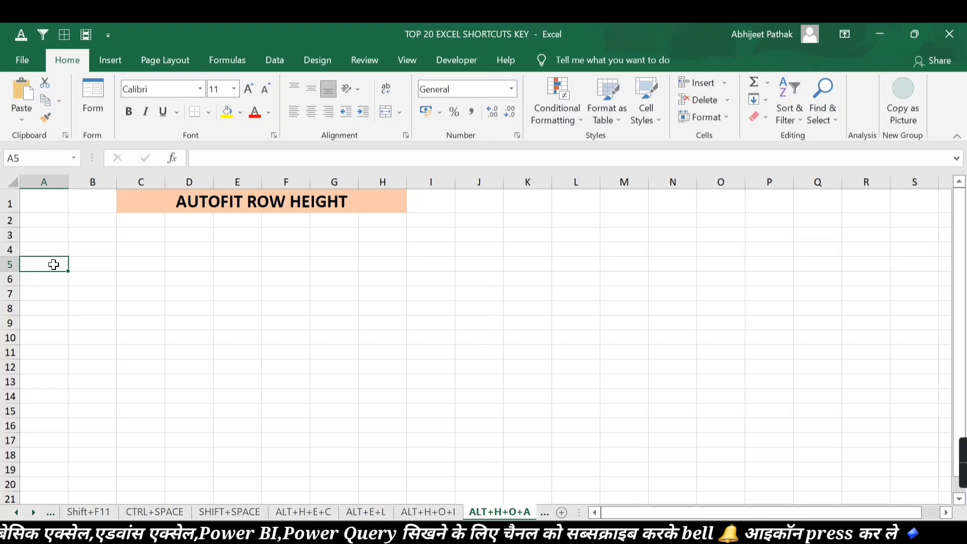
pyautogui.hotkey('ctrl', 'Return')
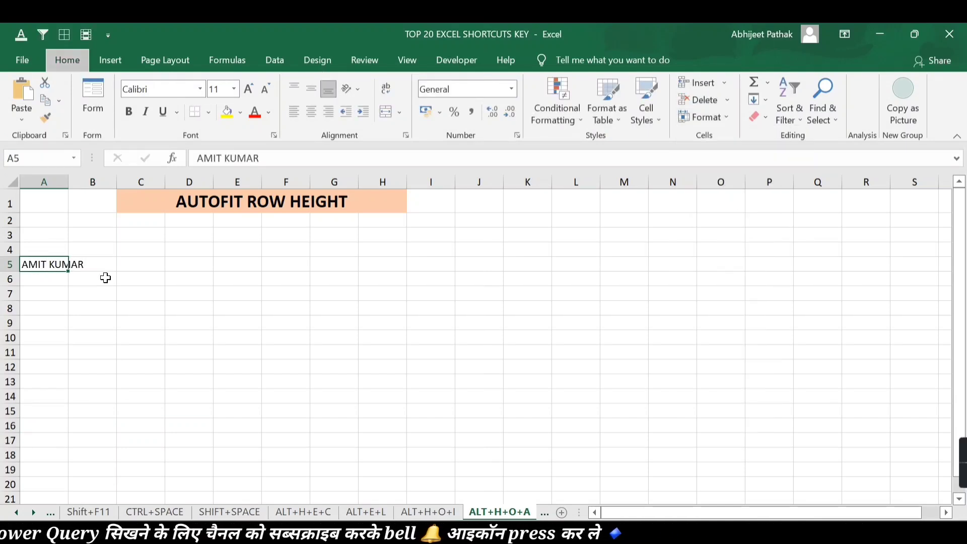
pyautogui.hotkey('alt', 'h')
pyautogui.press('o')
pyautogui.press('i')
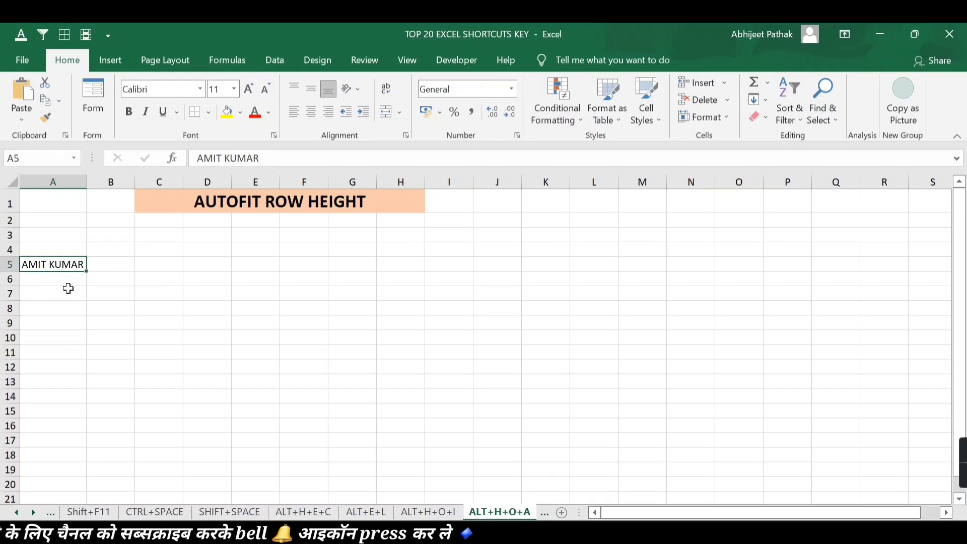
# Stretch row 5 taller, then fit its height to the text with Alt+H+O+A
pyautogui.moveTo(10, 272); pyautogui.dragTo(10, 321)
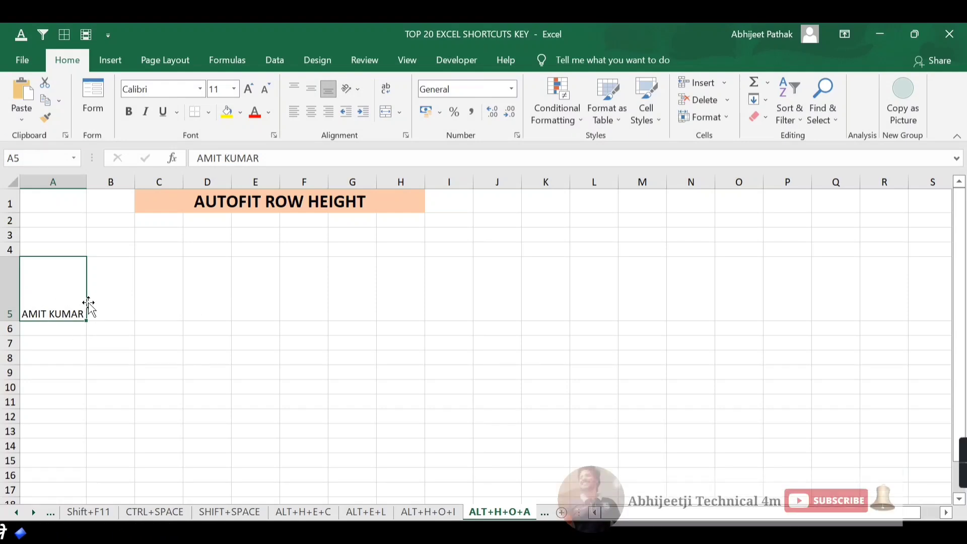
pyautogui.doubleClick(13, 322)
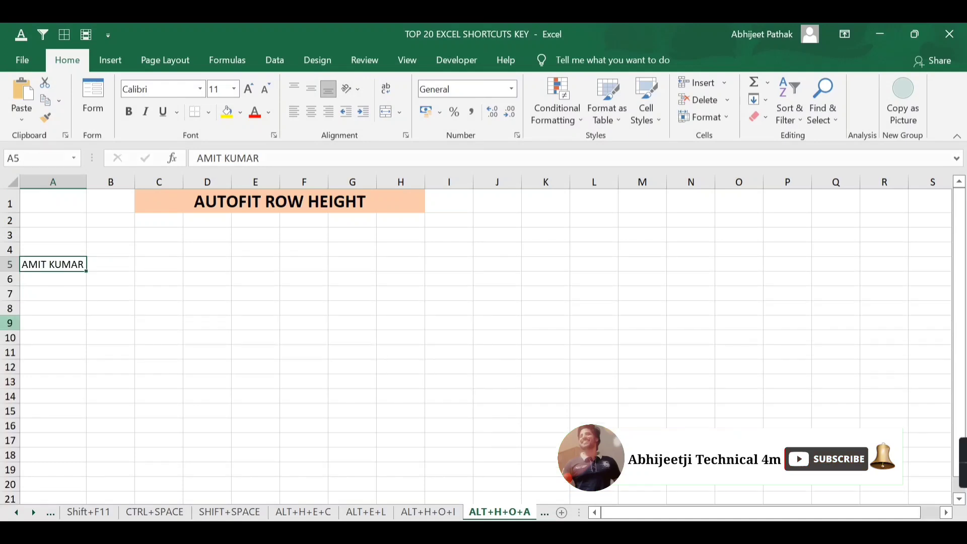
pyautogui.hotkey('ctrl', 'z')
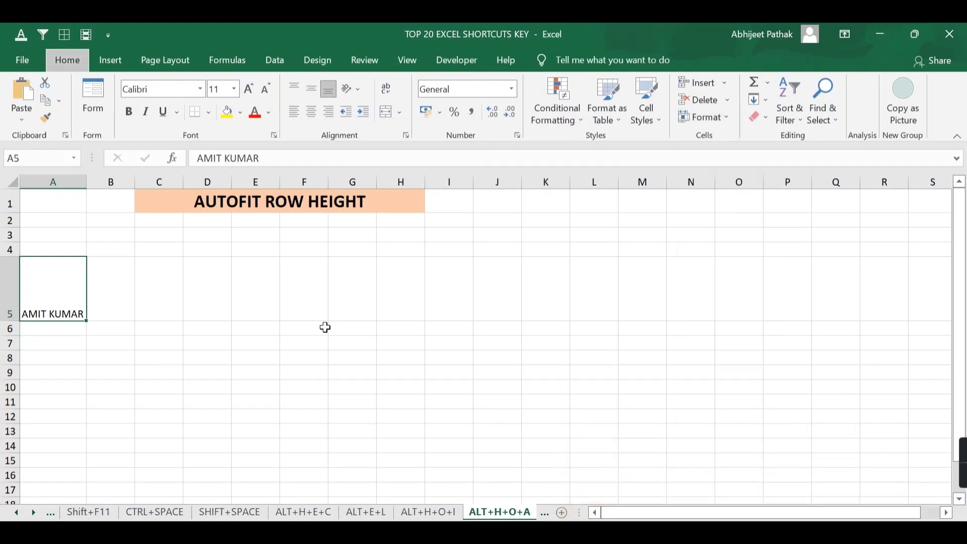
pyautogui.hotkey('alt', 'h')
pyautogui.press('o')
pyautogui.press('a')
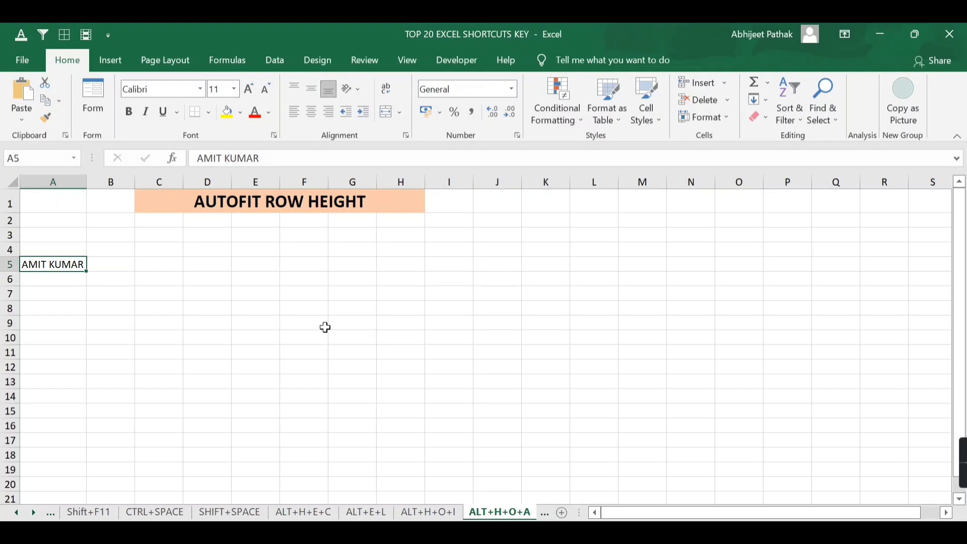
# Stretch rows 5 and 8 taller and enter sample names in A8 and A10
pyautogui.moveTo(10, 272); pyautogui.dragTo(10, 285)
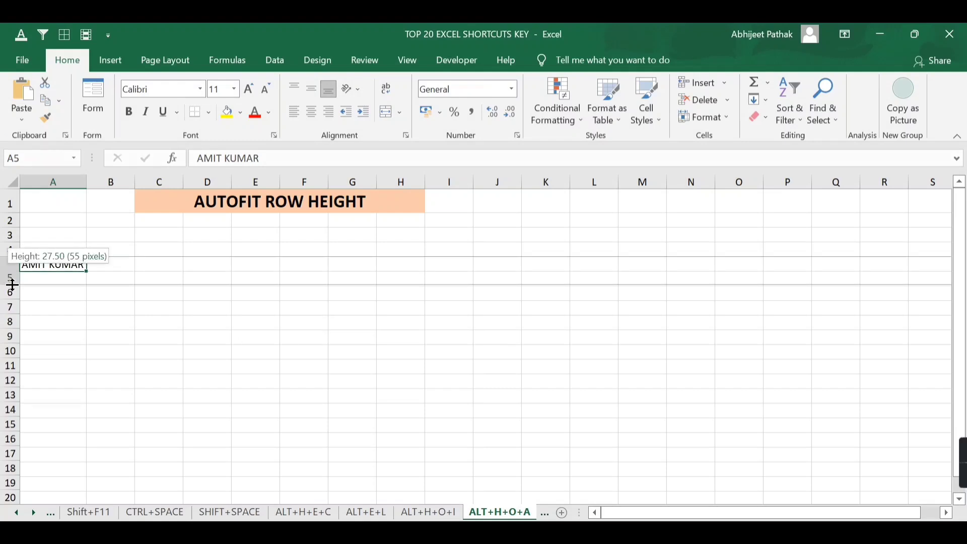
pyautogui.click(30, 322)
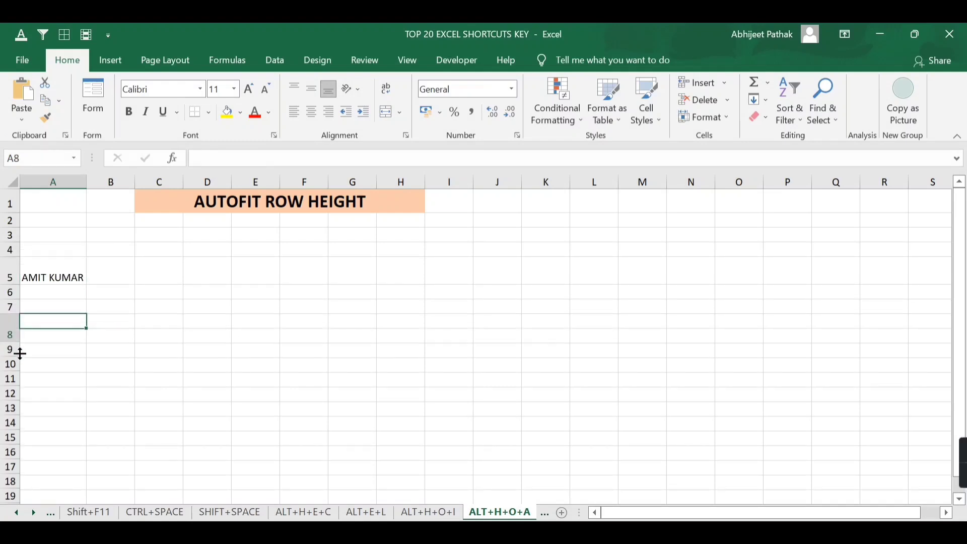
pyautogui.moveTo(10, 329); pyautogui.dragTo(12, 384)
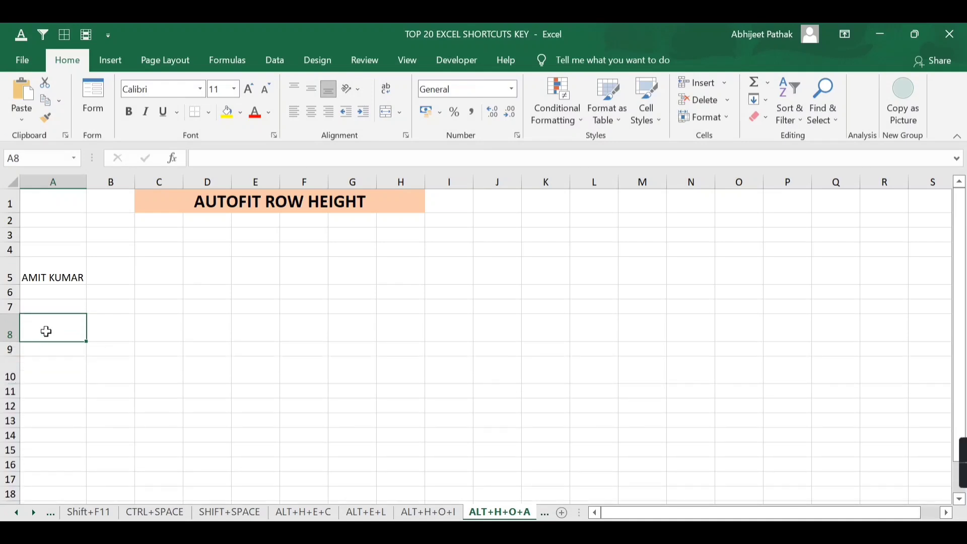
pyautogui.write('AMIT')
pyautogui.press('Return')
pyautogui.press('Return')
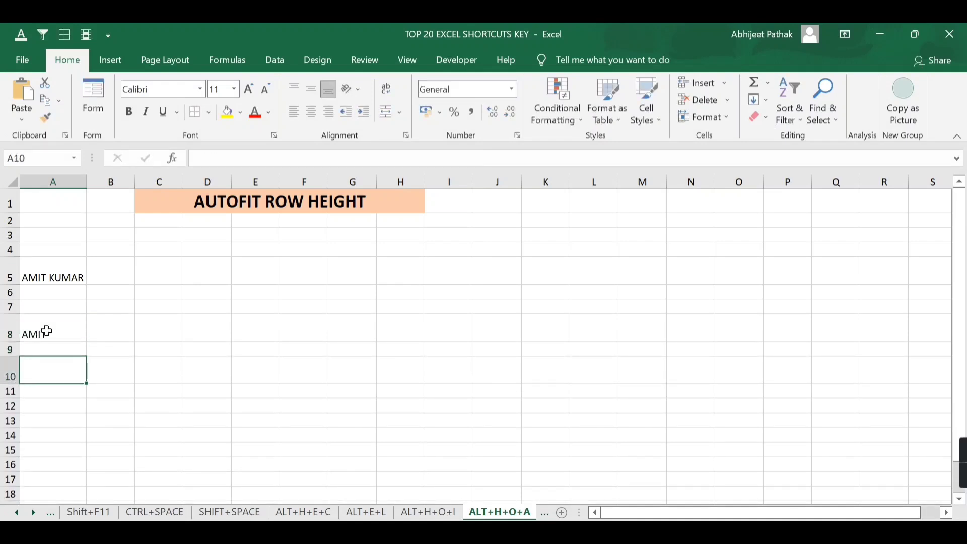
pyautogui.write('MOHAN')
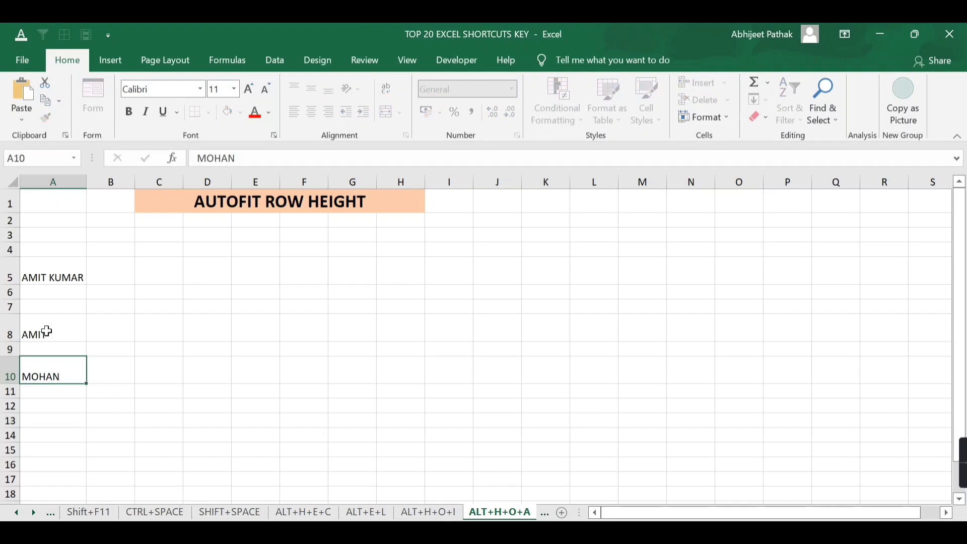
pyautogui.press('Up')
pyautogui.press('Up')
pyautogui.press('Up')
pyautogui.press('Up')
pyautogui.press('Up')
pyautogui.press('Up')
pyautogui.press('Up')
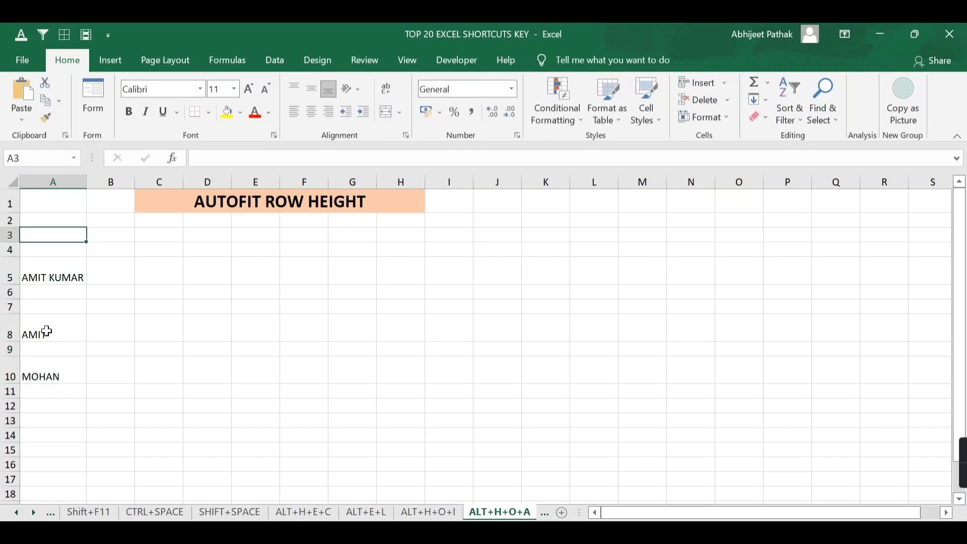
# Select A5:A11 and autofit rows 5–11 to standard height with Alt+H+O+A
pyautogui.press('Down')
pyautogui.press('Down')
pyautogui.hotkey('shift', 'Down')
pyautogui.hotkey('shift', 'Down')
pyautogui.hotkey('shift', 'Down')
pyautogui.hotkey('shift', 'Down')
pyautogui.hotkey('shift', 'Down')
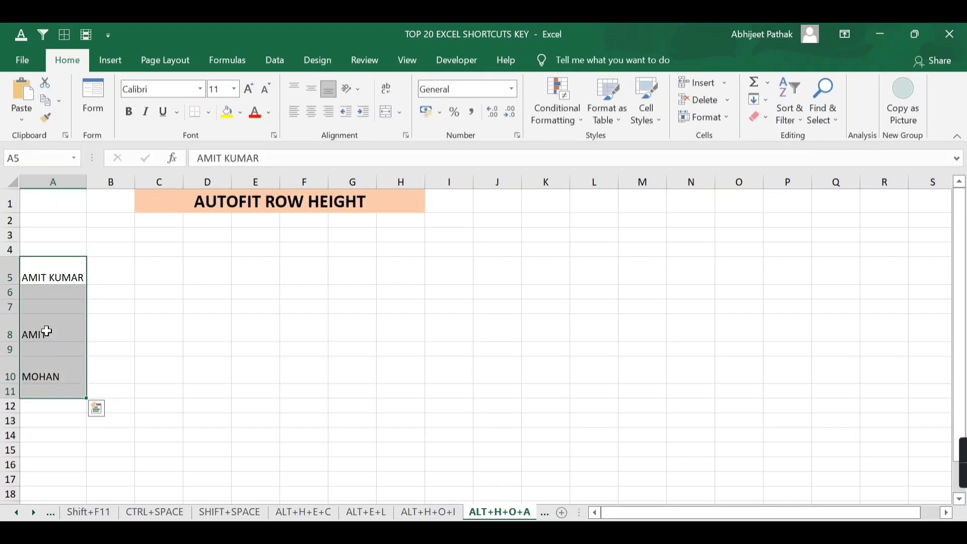
pyautogui.press('alt')
pyautogui.press('h')
pyautogui.press('o')
pyautogui.press('a')
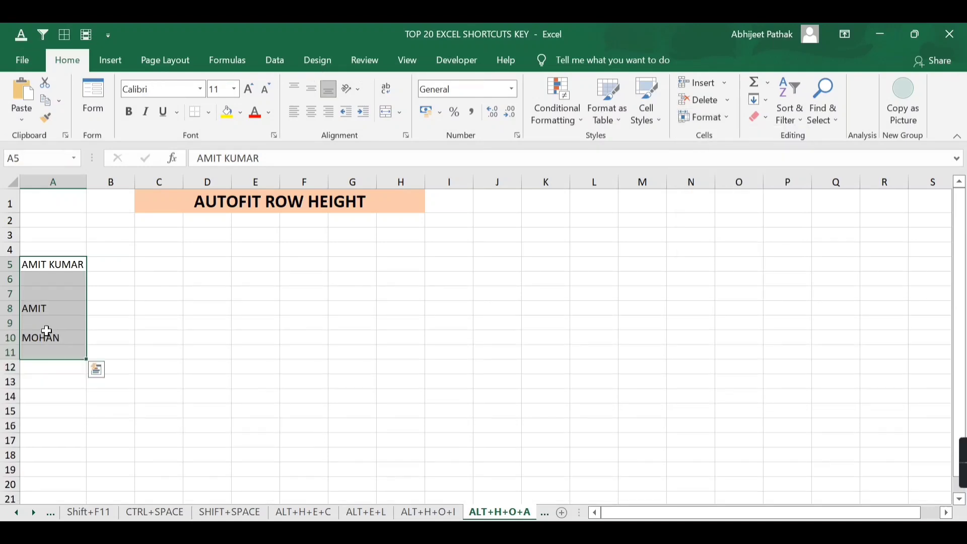
pyautogui.press('Right')
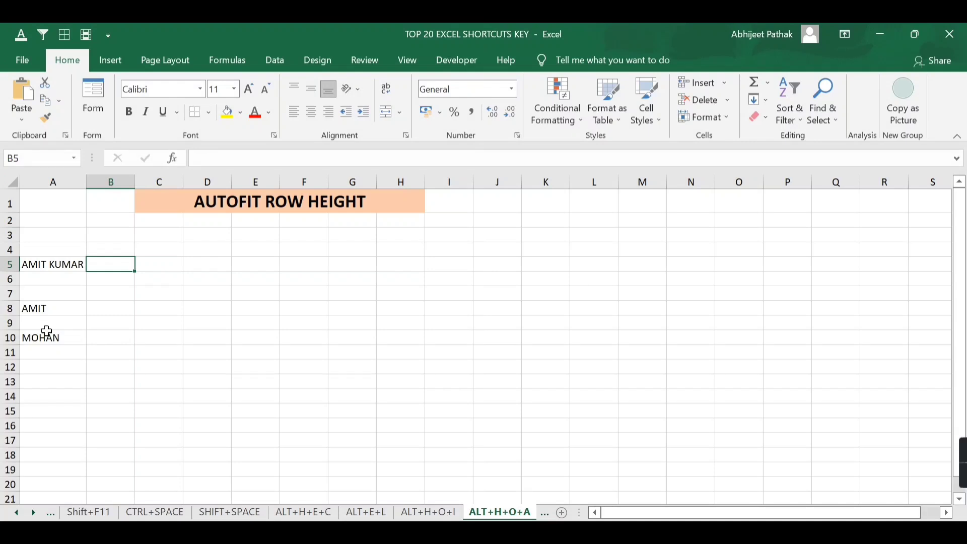
# On the ALT+H+O+I sheet, delete columns I and J
pyautogui.click(428, 512)
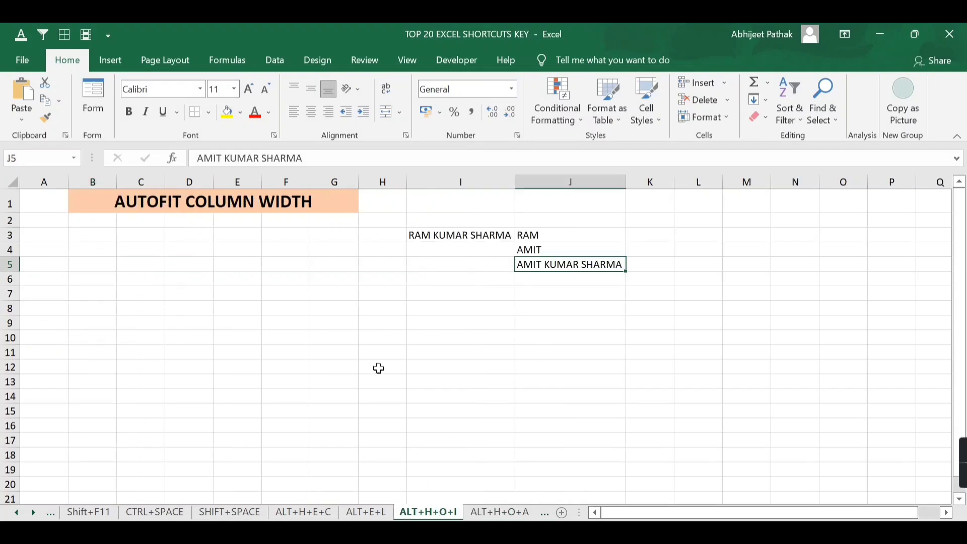
pyautogui.click(486, 240)
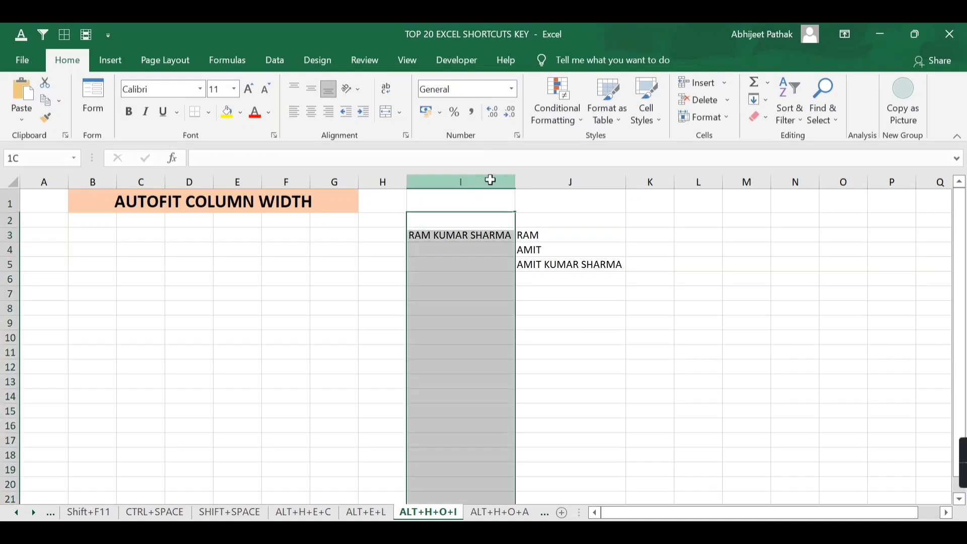
pyautogui.moveTo(492, 181); pyautogui.dragTo(557, 181)
pyautogui.rightClick(556, 181)
pyautogui.click(596, 302)
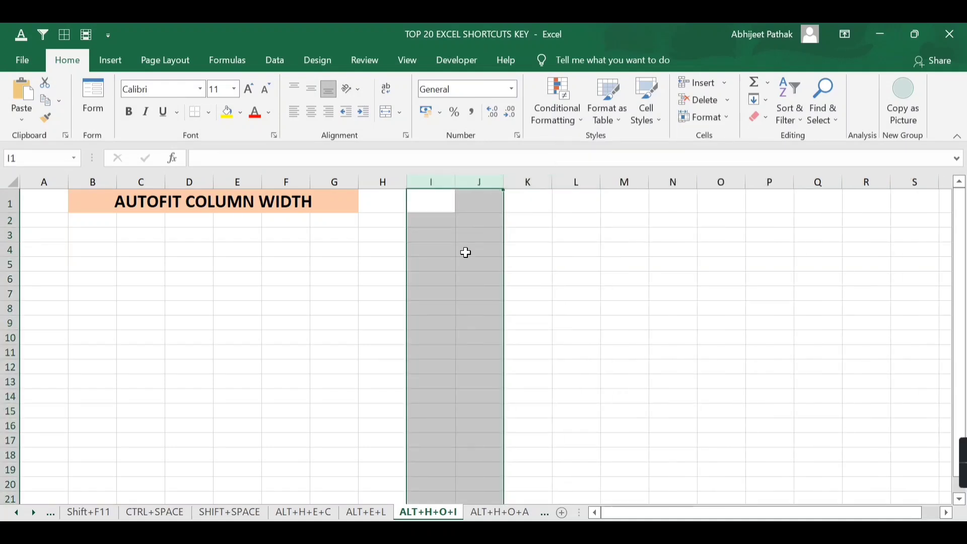
# Enter long sample names into J3 and L3, leaving K3 to fill next
pyautogui.click(443, 237)
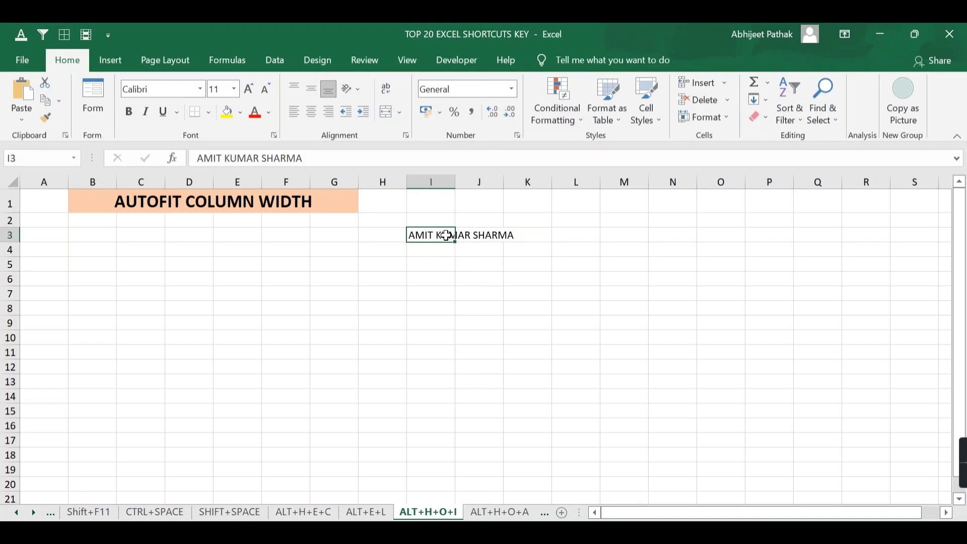
pyautogui.click(486, 237)
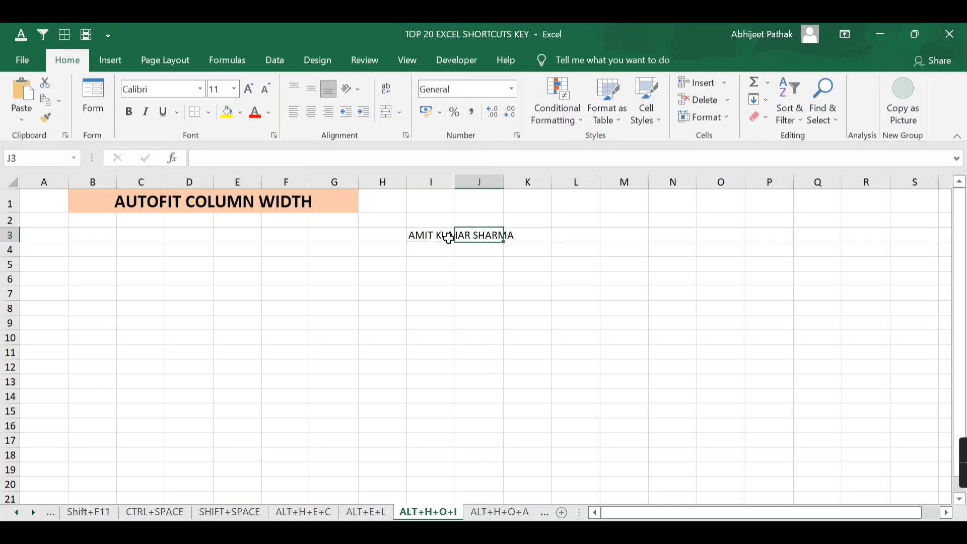
pyautogui.click(434, 237)
pyautogui.click(487, 237)
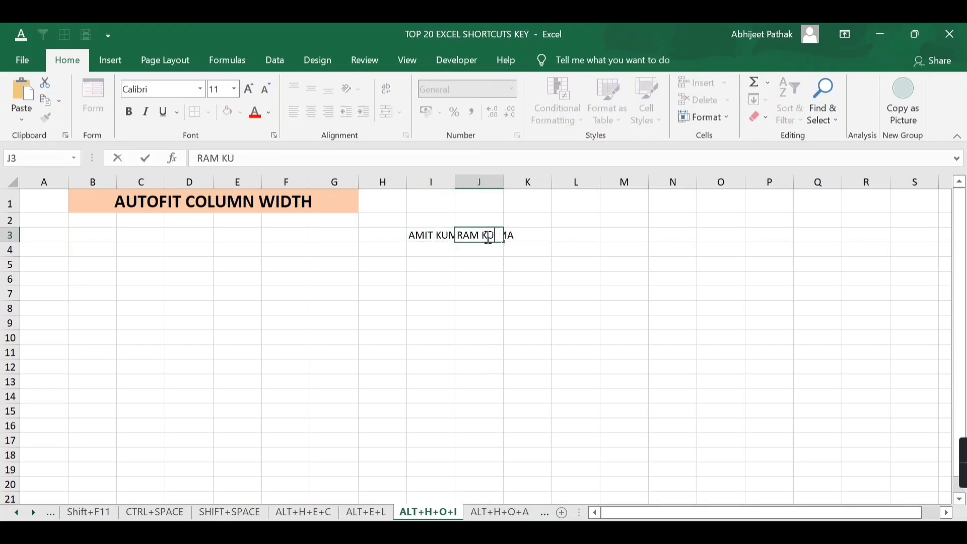
pyautogui.press('Tab')
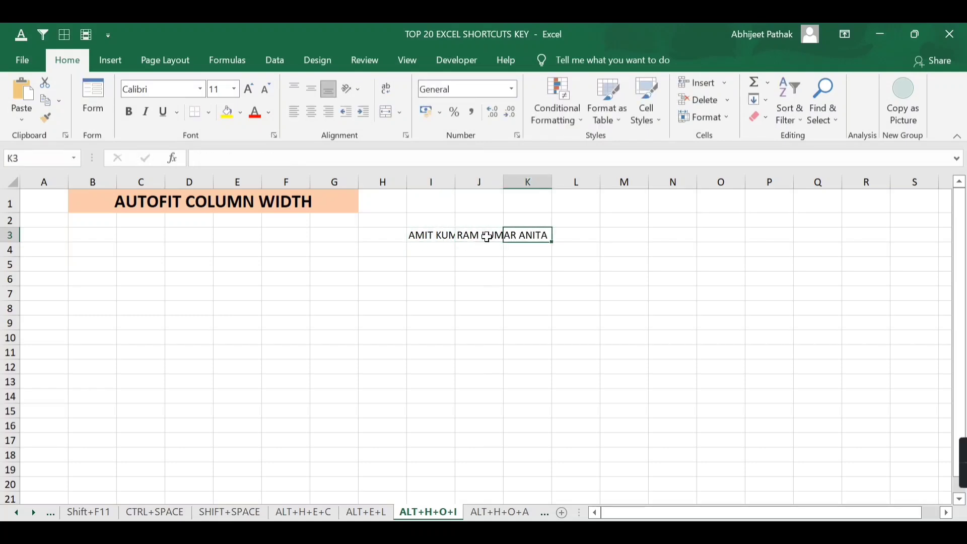
pyautogui.press('Tab')
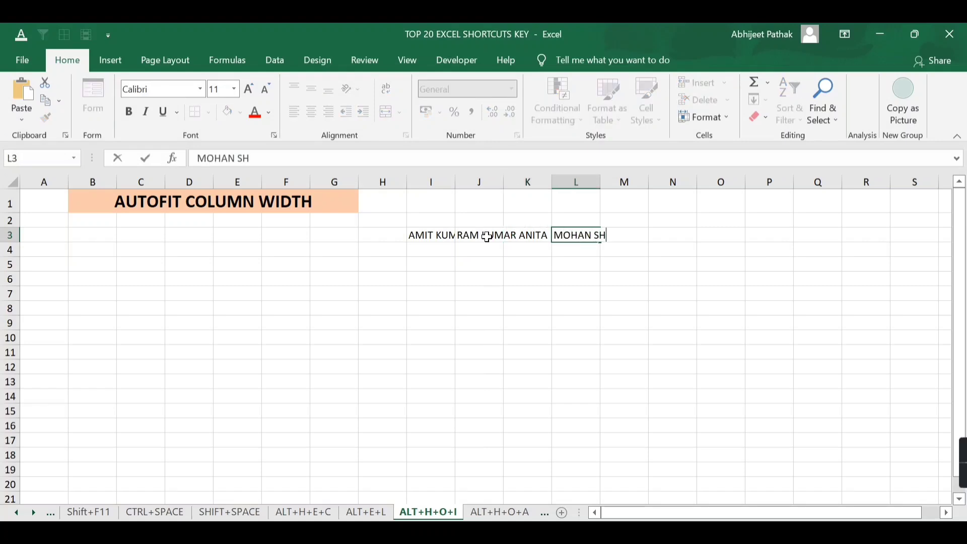
pyautogui.click(487, 237)
pyautogui.press('Tab')
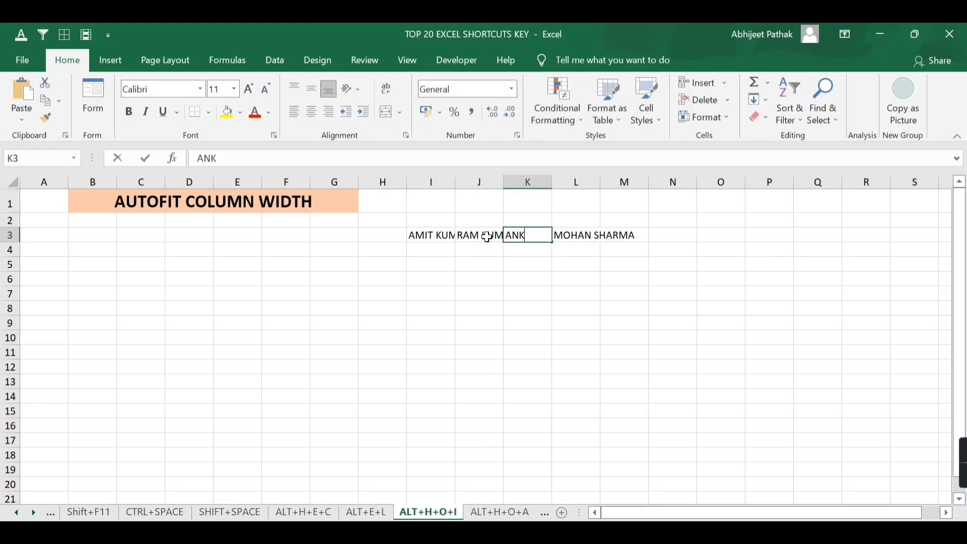
# Enter the remaining sample name in K3 and return to I3
pyautogui.press('Tab')
pyautogui.click(487, 237)
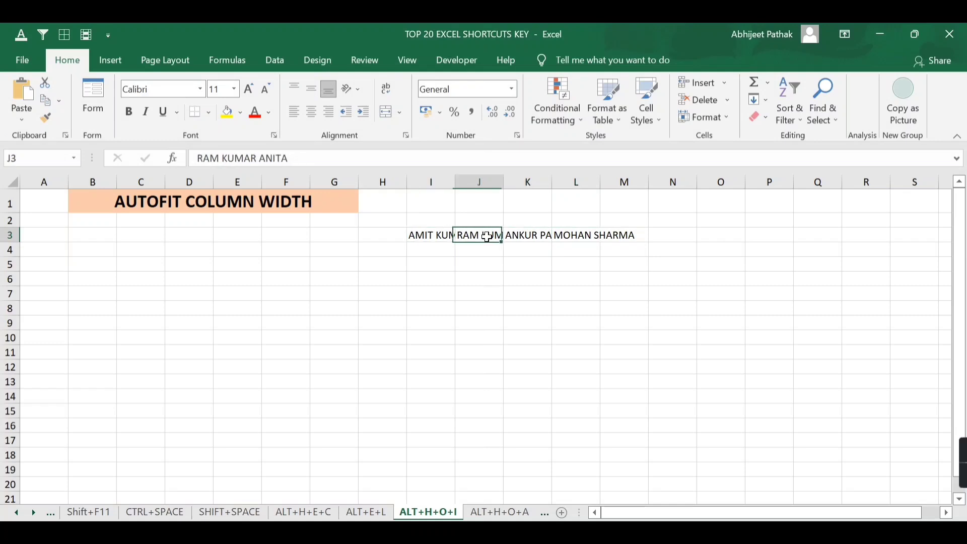
pyautogui.press('Tab')
pyautogui.press('Tab')
pyautogui.press('Tab')
pyautogui.press('Left')
pyautogui.press('Left')
pyautogui.press('Left')
pyautogui.press('Left')
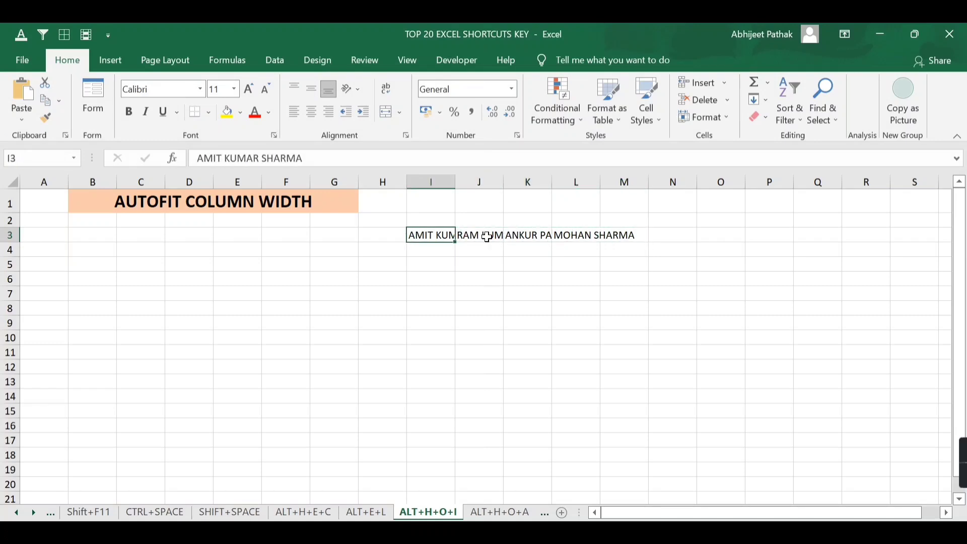
# Select I3:L3 and AutoFit the column widths with Alt+H+O+I, then check each name
pyautogui.hotkey('shift', 'Right')
pyautogui.hotkey('shift', 'Right')
pyautogui.hotkey('shift', 'Right')
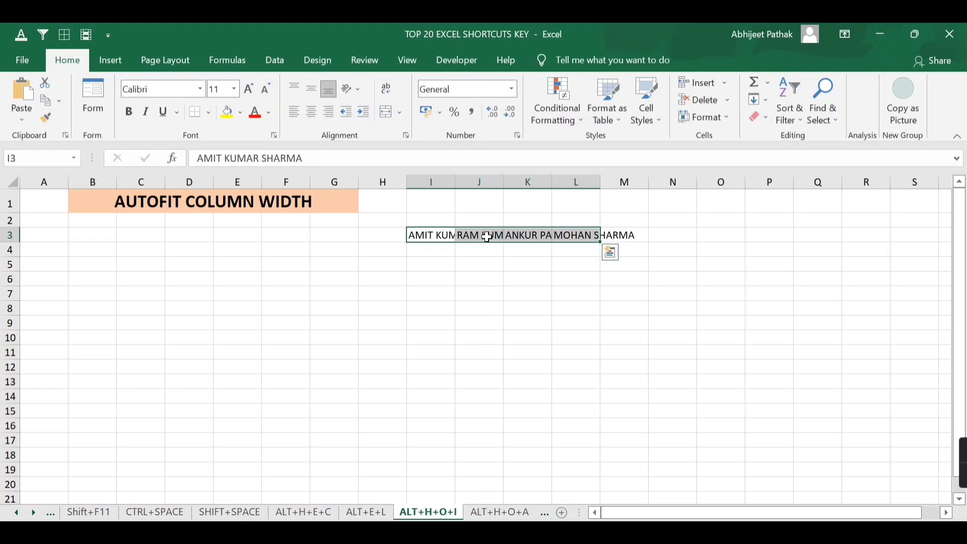
pyautogui.press('alt')
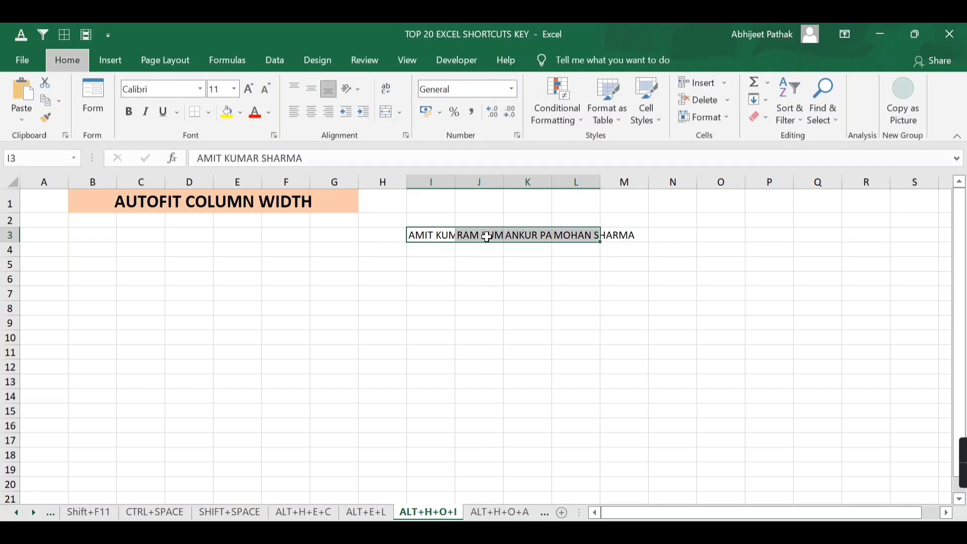
pyautogui.press('h')
pyautogui.press('o')
pyautogui.press('i')
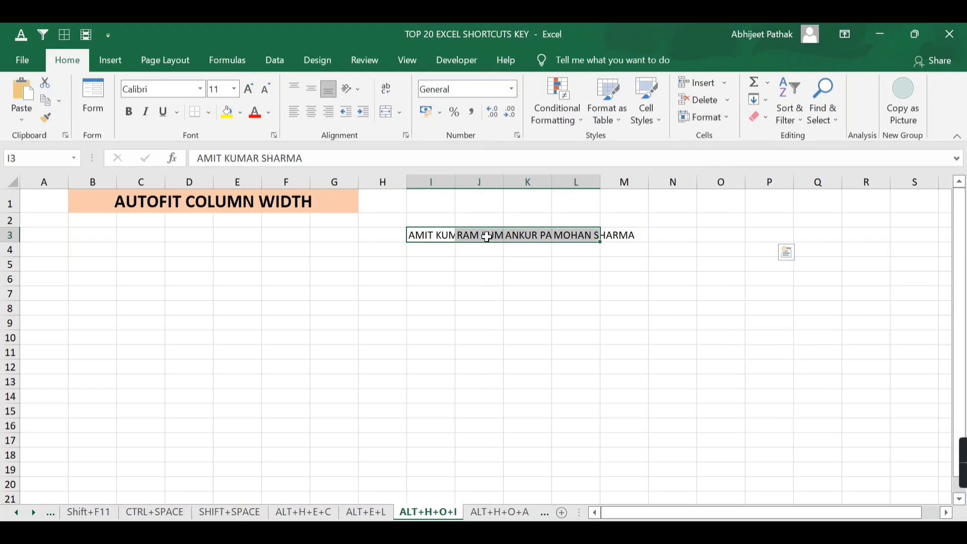
pyautogui.click(504, 239)
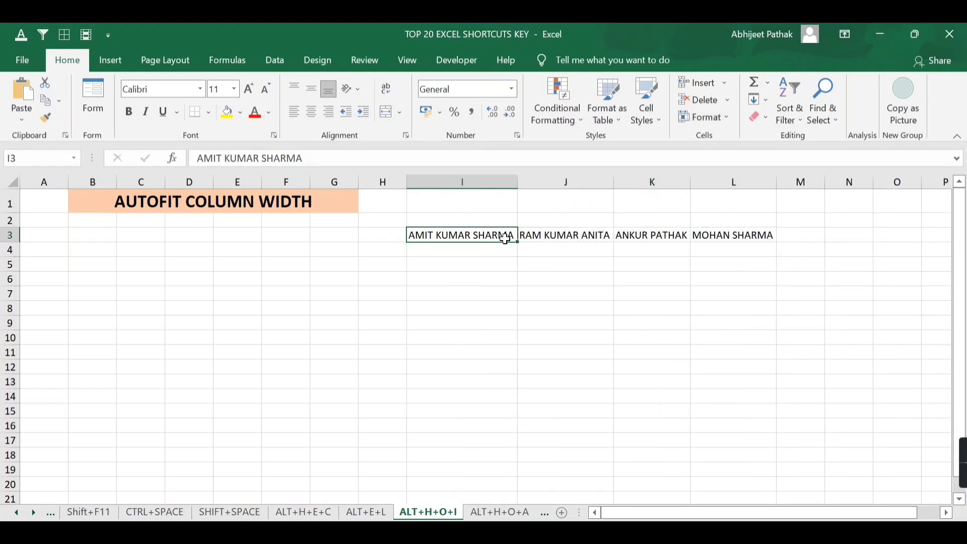
pyautogui.click(580, 239)
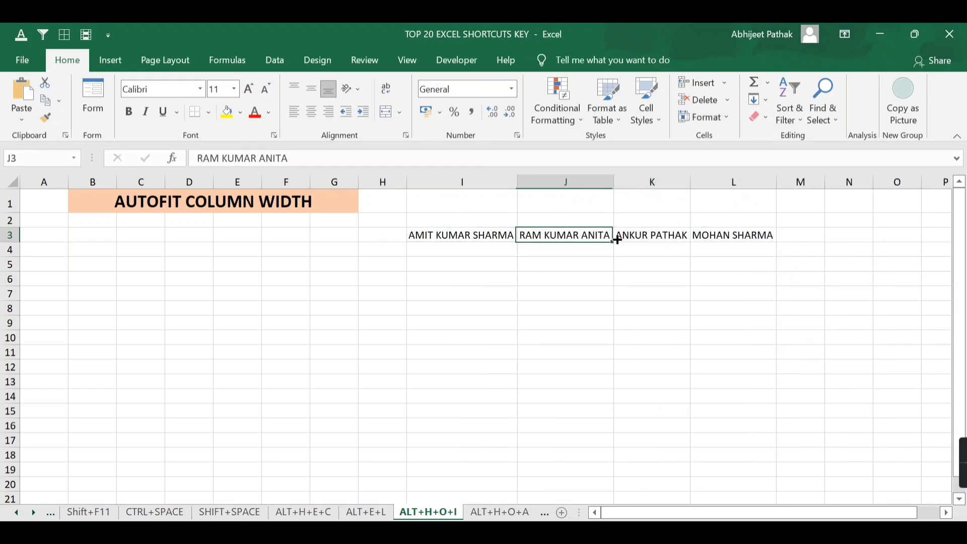
pyautogui.click(666, 235)
pyautogui.click(737, 233)
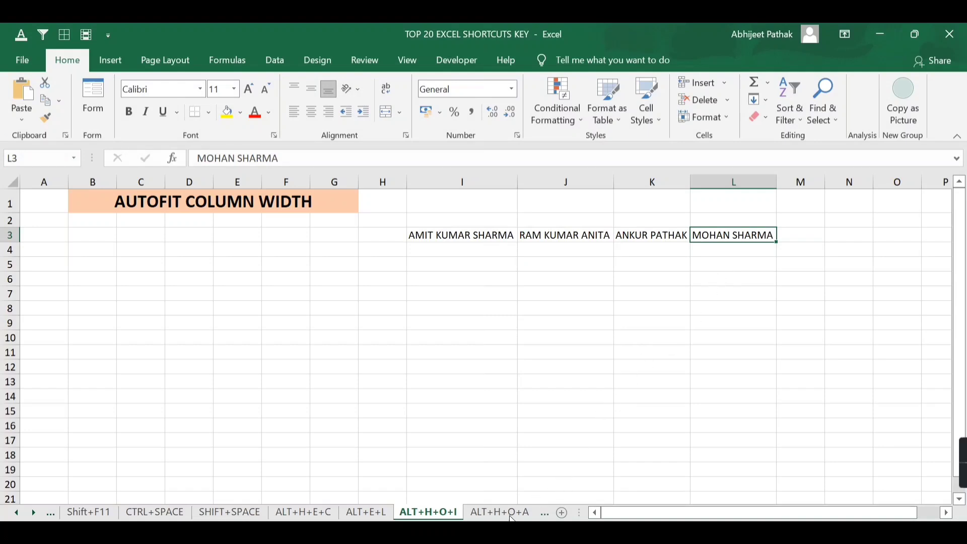
# Open the ALT+I+R sheet, headed QUICKLY INSERT ROW, and select cell D7
pyautogui.click(501, 516)
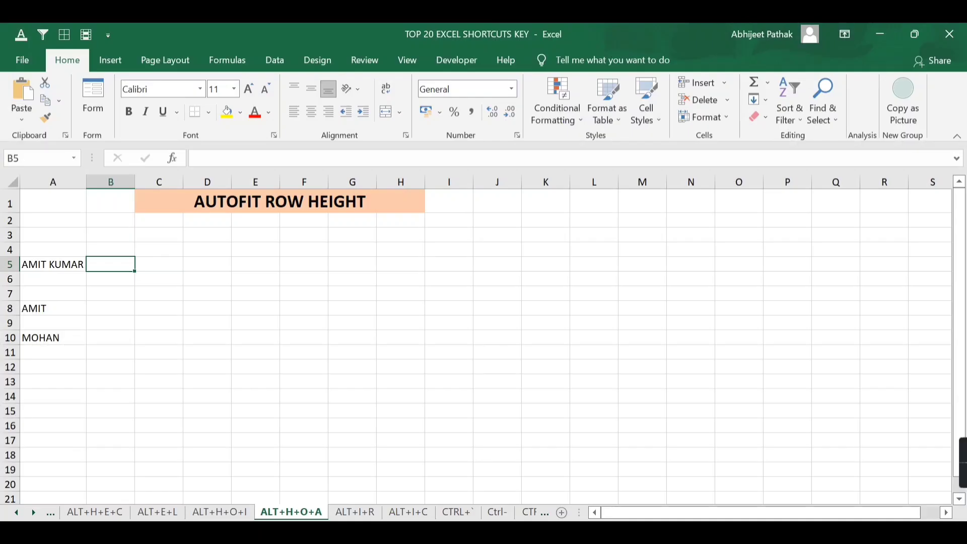
pyautogui.click(355, 513)
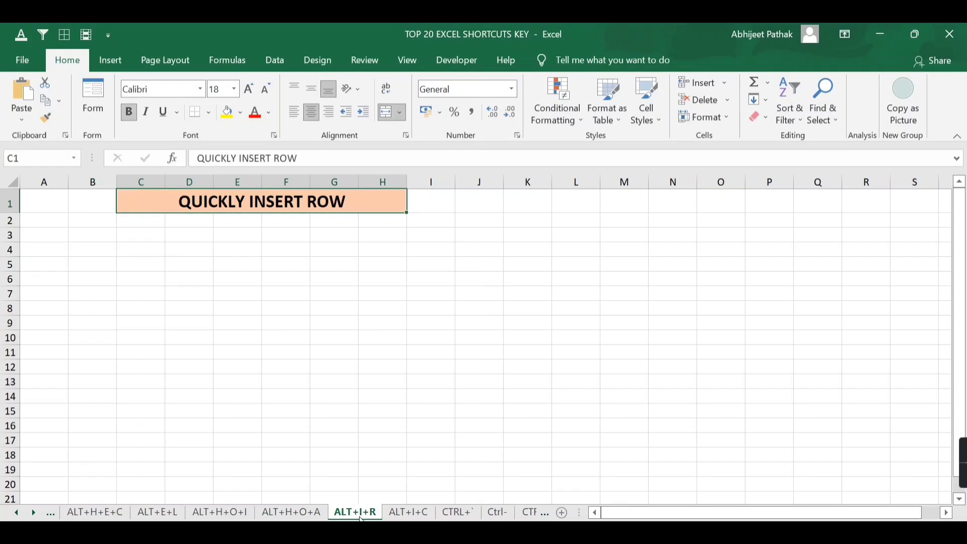
pyautogui.click(274, 327)
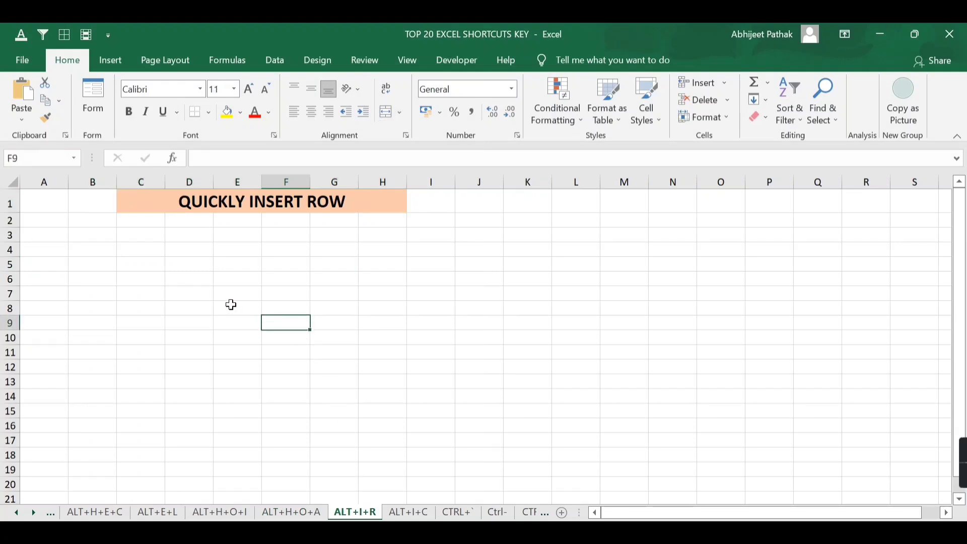
pyautogui.click(230, 293)
pyautogui.click(186, 297)
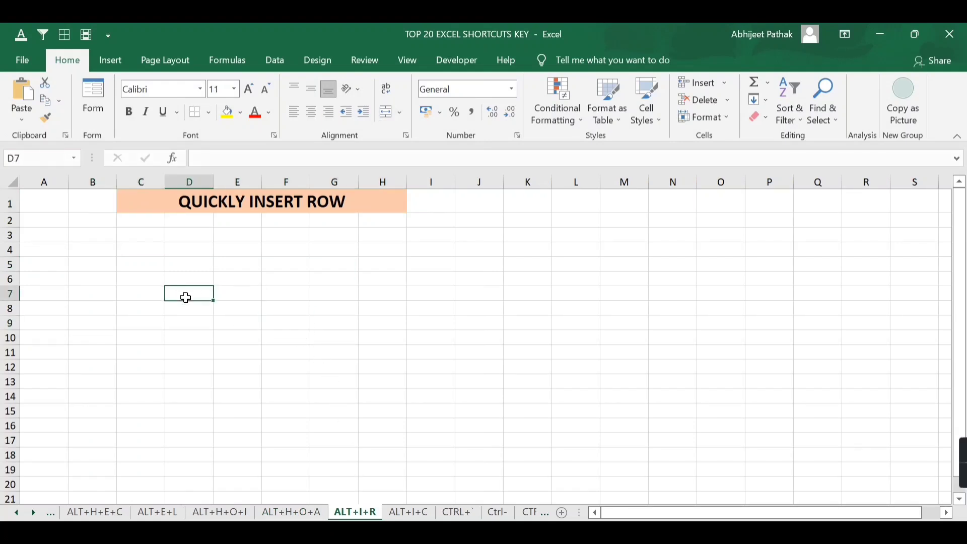
# Enter four sample names down D7:D10, one per cell
pyautogui.write('RAM')
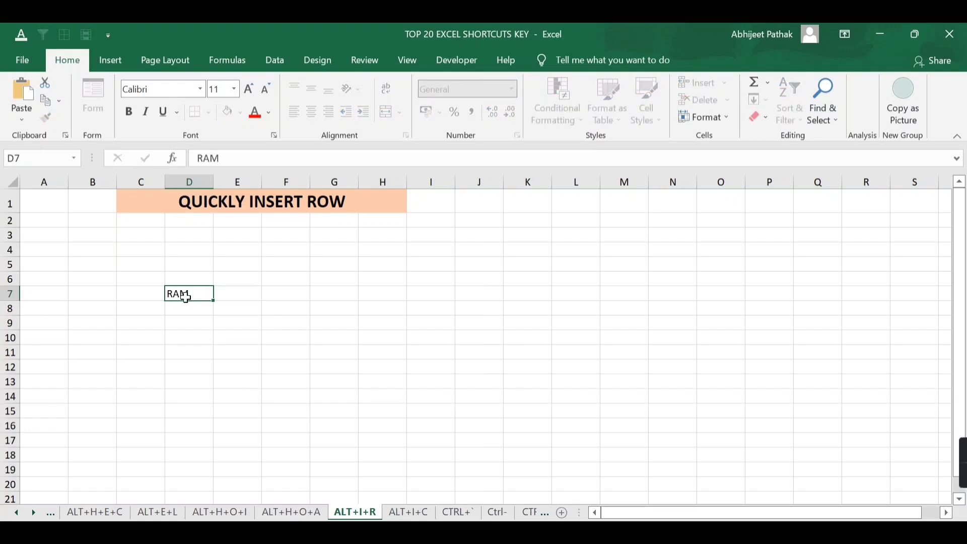
pyautogui.press('Return')
pyautogui.write('AMIT')
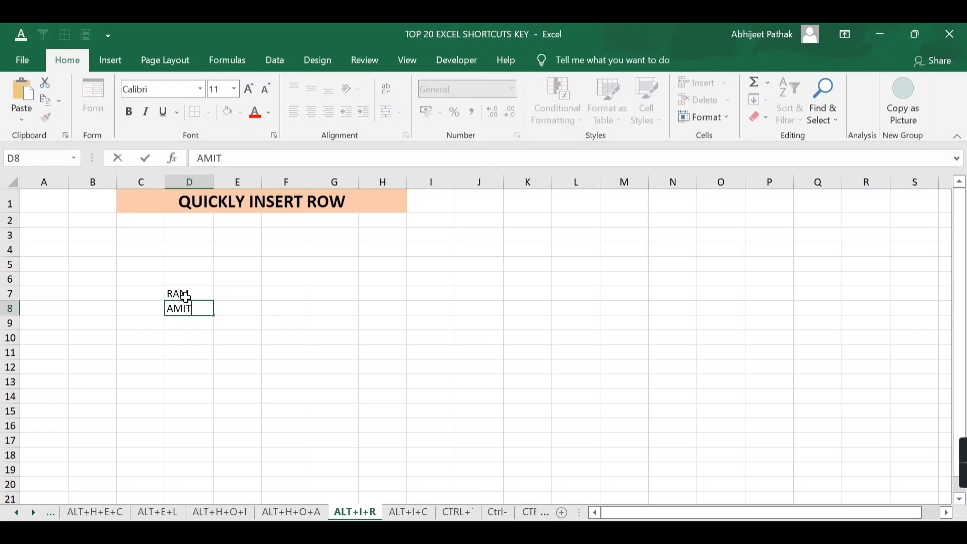
pyautogui.press('Return')
pyautogui.write('MOHAN')
pyautogui.press('Return')
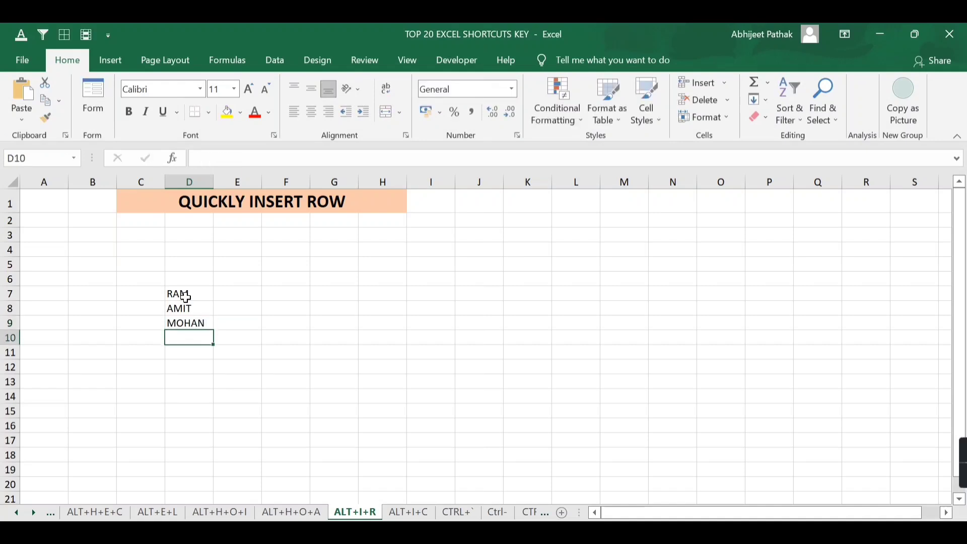
pyautogui.write('ANITA')
pyautogui.press('Up')
pyautogui.press('Up')
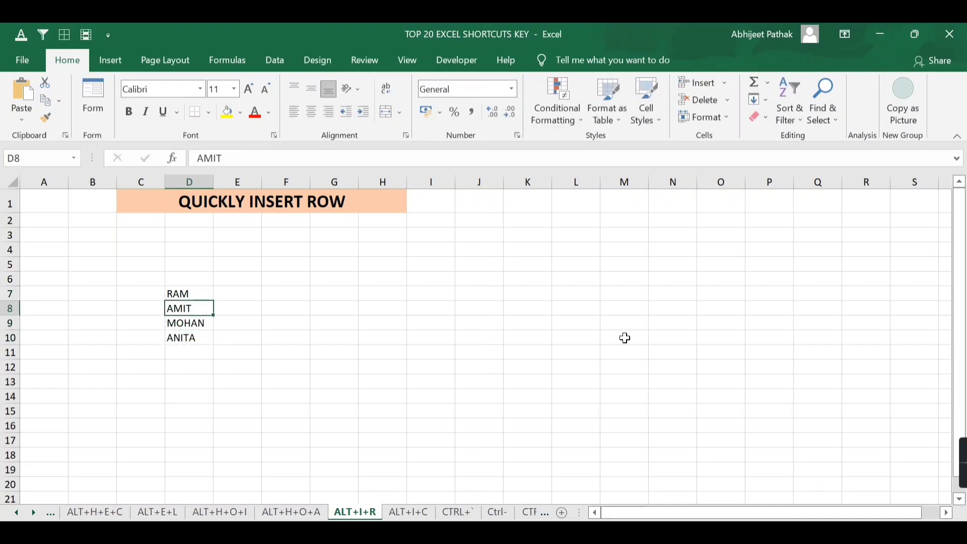
pyautogui.press('Up')
pyautogui.press('Down')
pyautogui.press('Up')
pyautogui.press('Down')
pyautogui.press('alt')
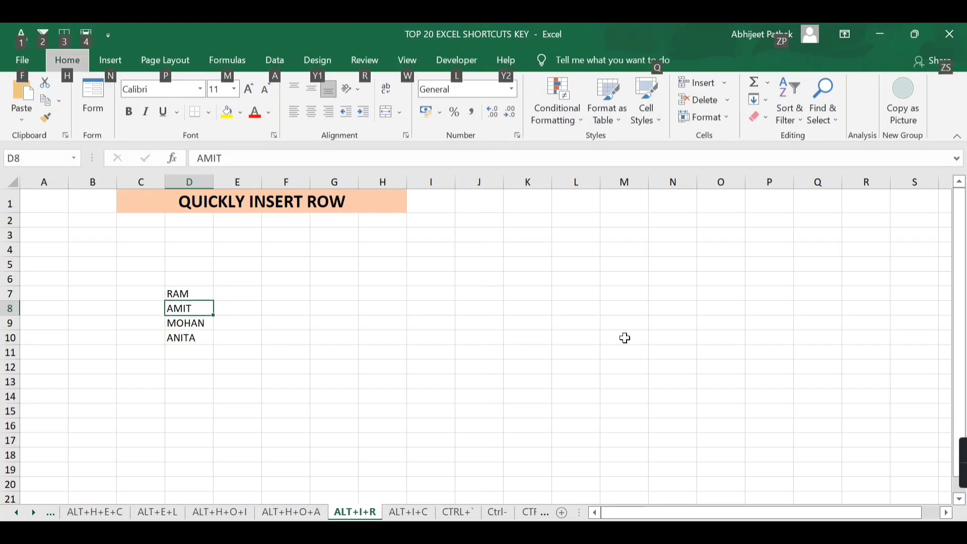
pyautogui.press('i')
pyautogui.press('r')
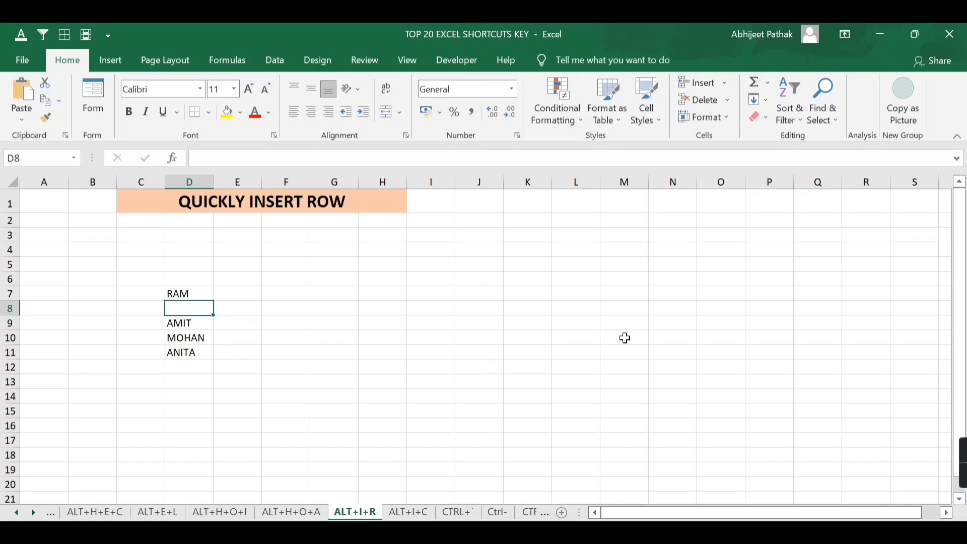
pyautogui.hotkey('ctrl', 'z')
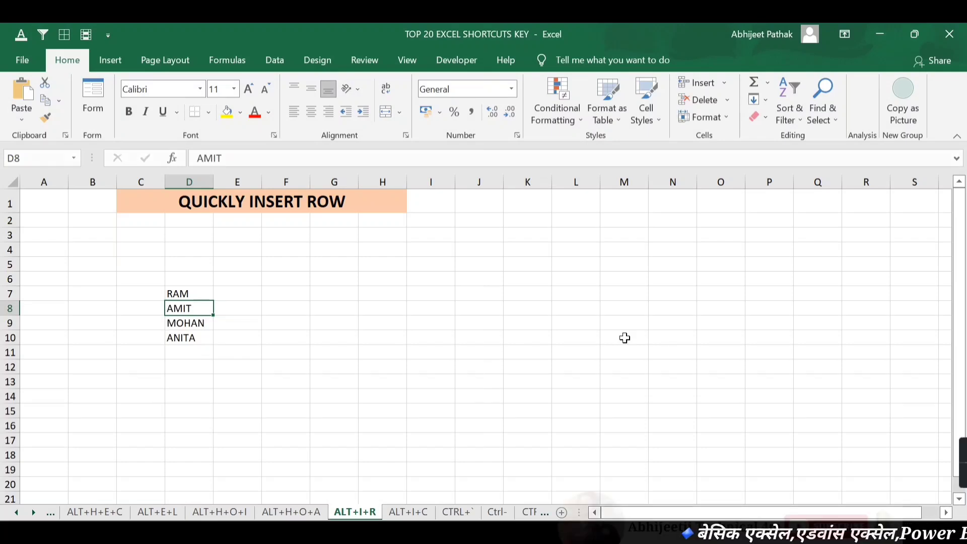
pyautogui.press('Right')
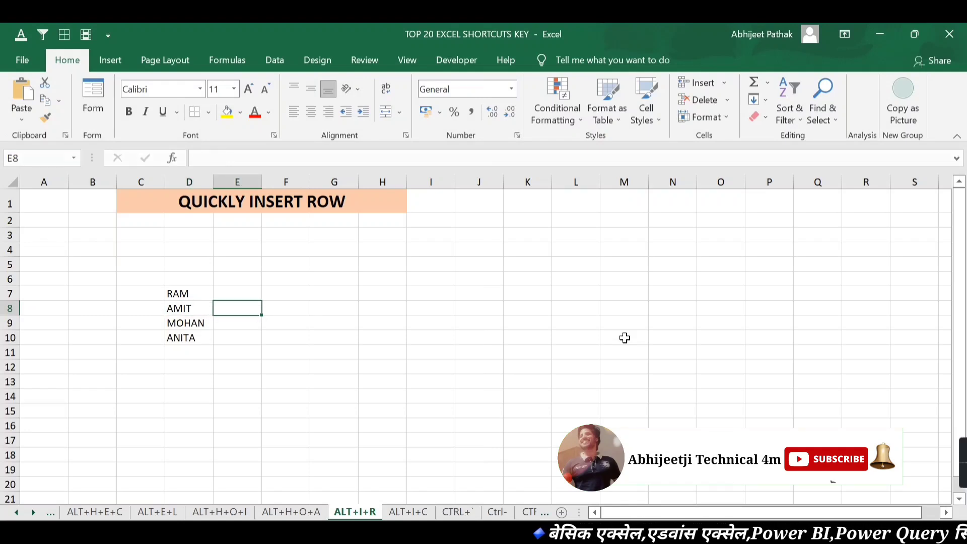
pyautogui.press('Left')
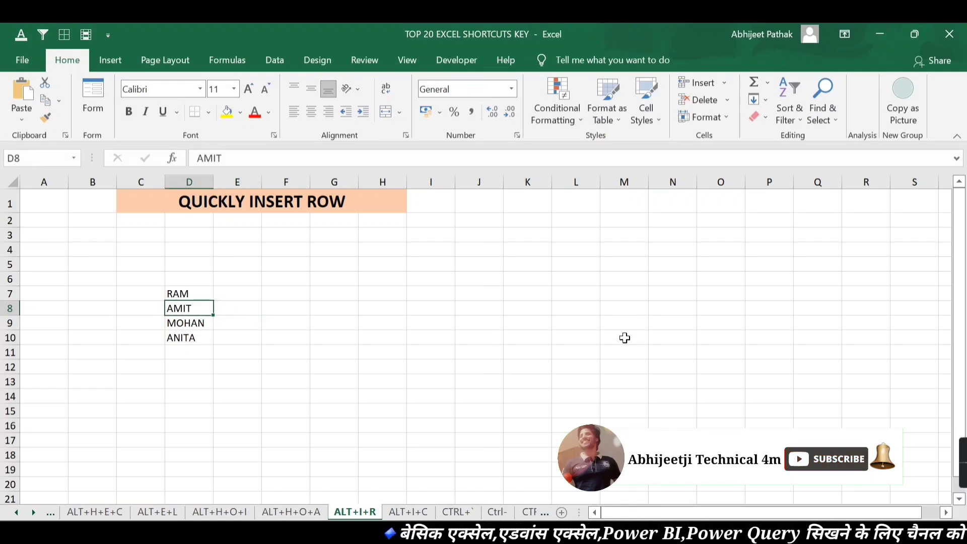
pyautogui.hotkey('shift', 'space')
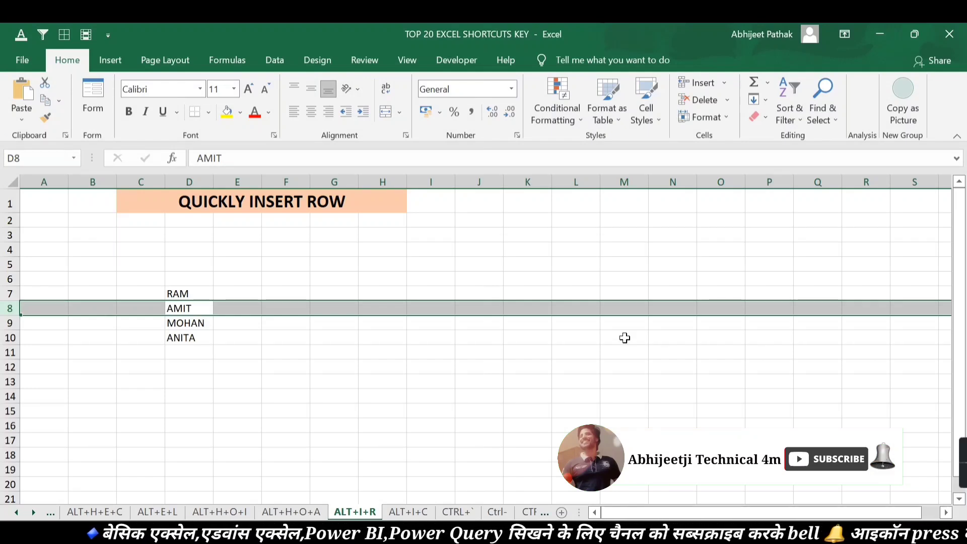
pyautogui.hotkey('shift', 'Down')
pyautogui.hotkey('shift', 'Down')
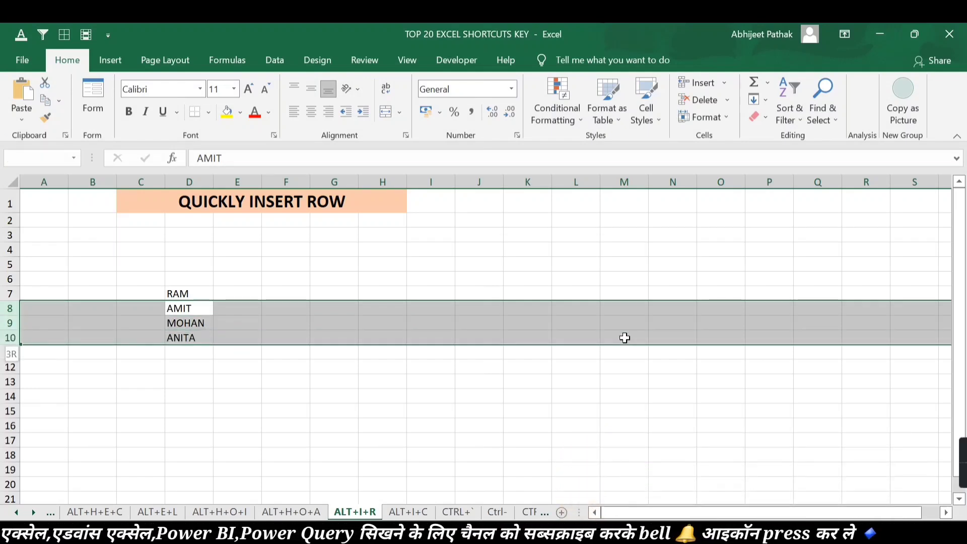
pyautogui.hotkey('shift', 'Down')
pyautogui.hotkey('shift', 'Down')
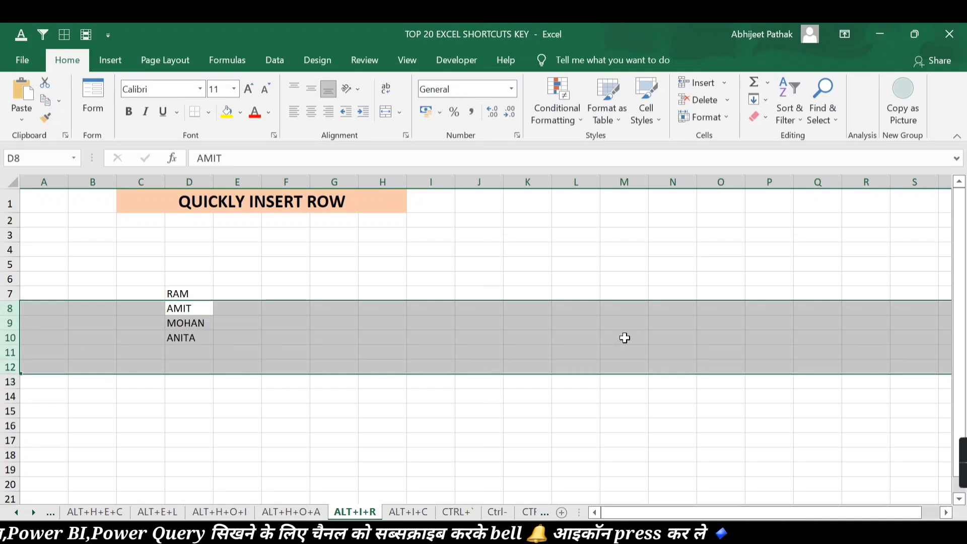
pyautogui.hotkey('alt', 'i')
pyautogui.press('r')
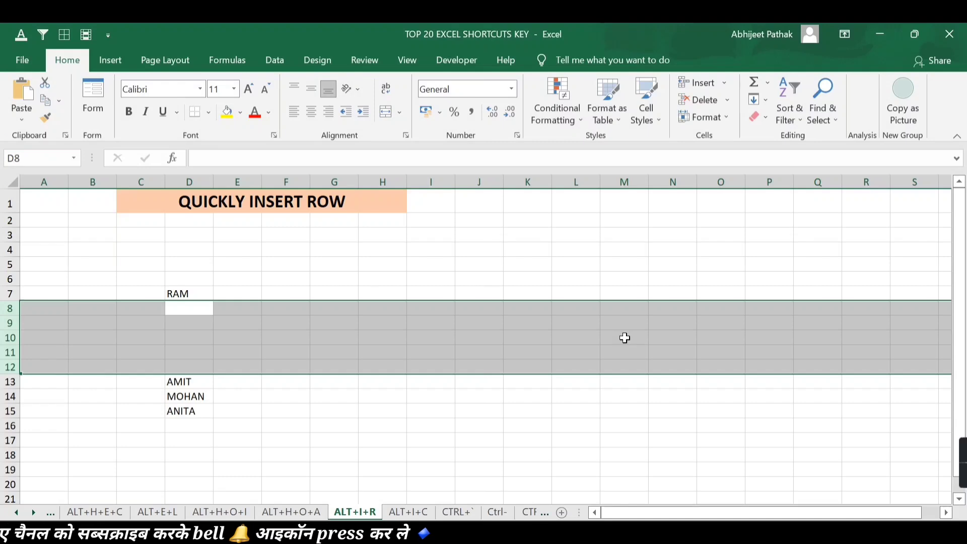
pyautogui.hotkey('ctrl', 'z')
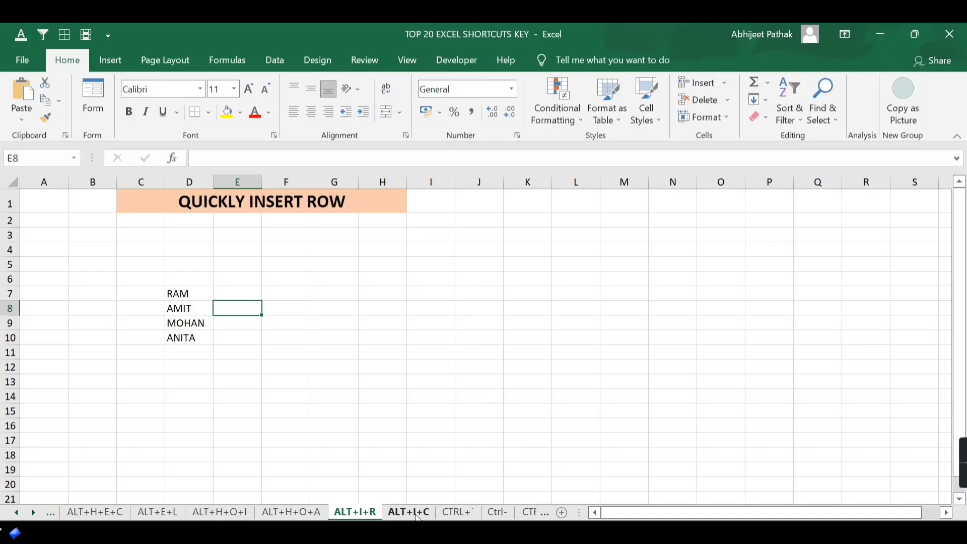
# Open the ALT+I+C sheet and discard a draft entry, returning to J6
pyautogui.click(401, 515)
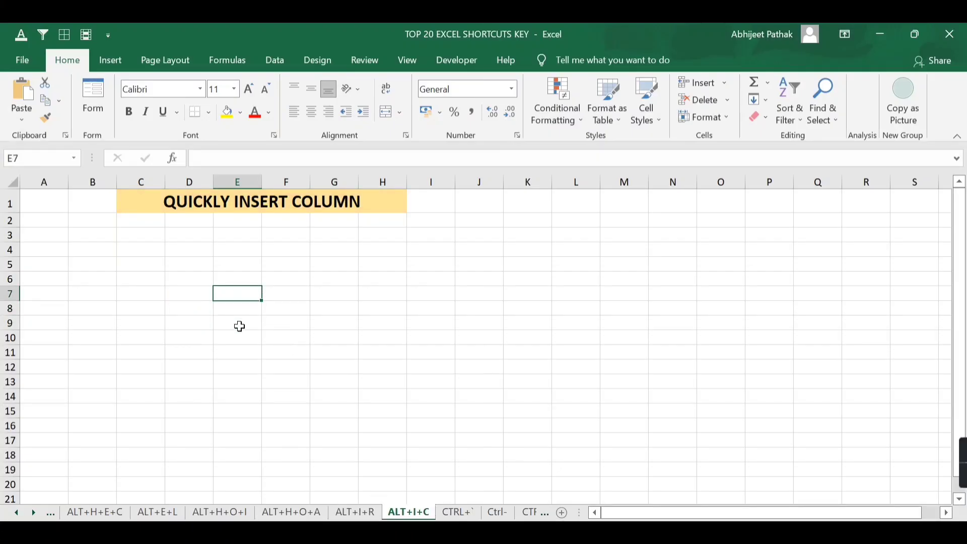
pyautogui.click(479, 281)
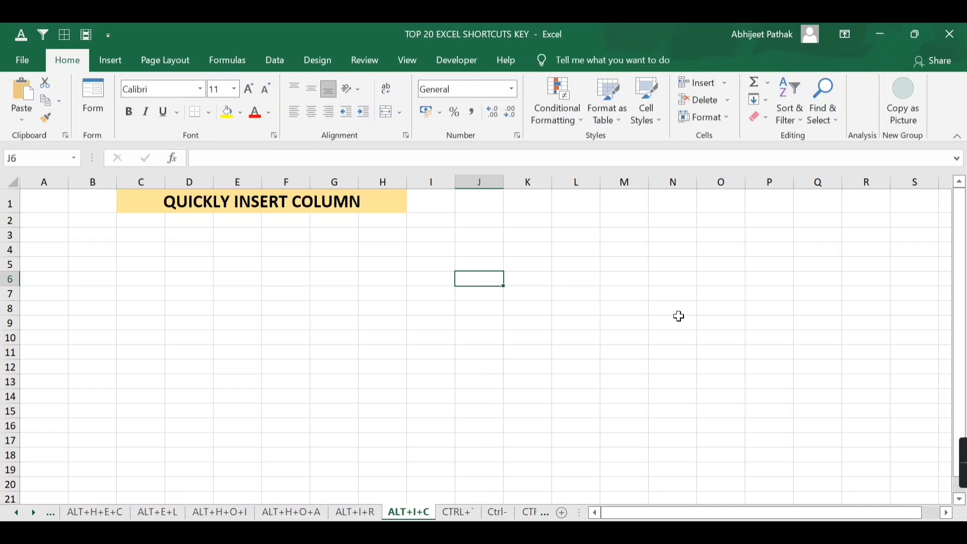
pyautogui.write('RAM')
pyautogui.press('Tab')
pyautogui.write('A')
pyautogui.press('BackSpace')
pyautogui.write('M')
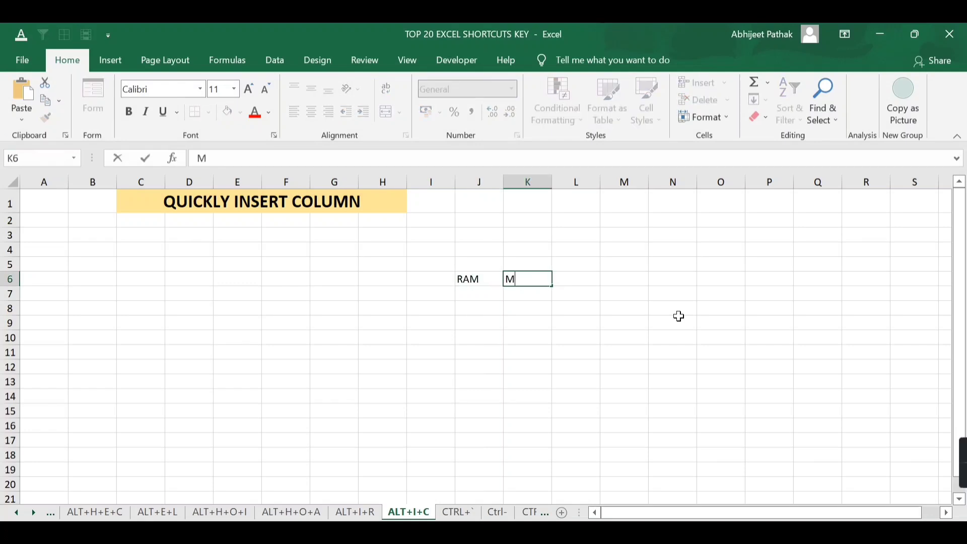
pyautogui.press('BackSpace')
pyautogui.press('Left')
# Type the headers S.NO, DATE, FATHER NAME, CITY and ADDRESS across J6:N6
pyautogui.write('S.NO')
pyautogui.press('Tab')
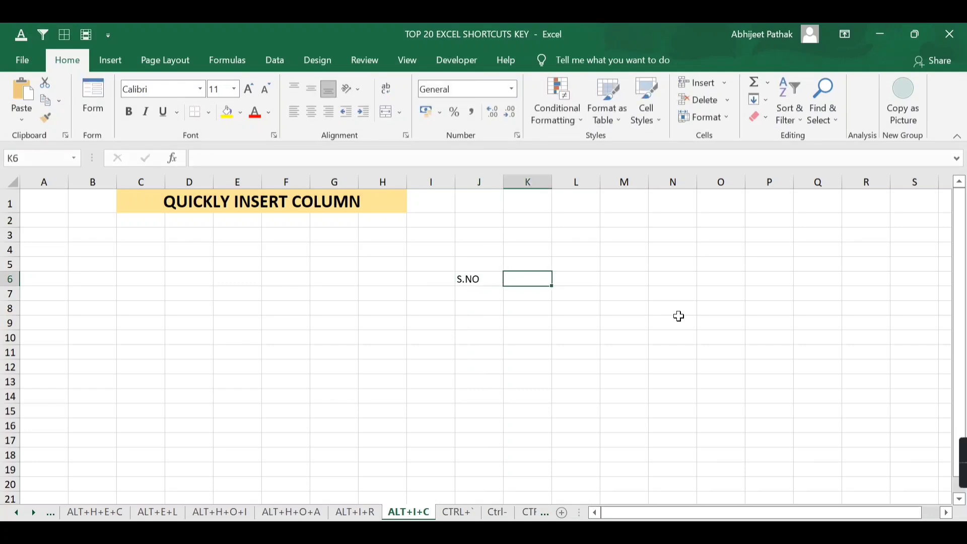
pyautogui.write('DATE')
pyautogui.press('Tab')
pyautogui.write('FATHE')
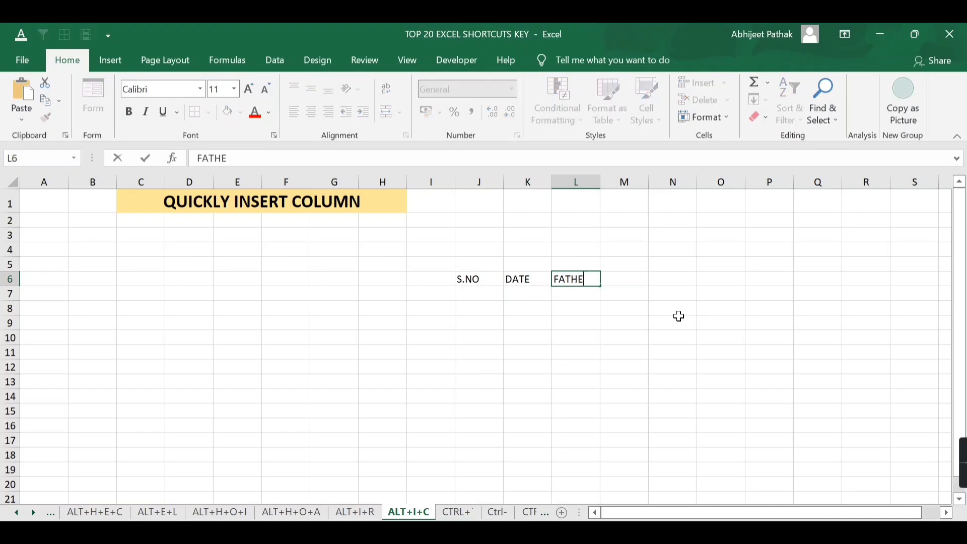
pyautogui.write('R NAME')
pyautogui.press('Tab')
pyautogui.write('CITY')
pyautogui.press('Tab')
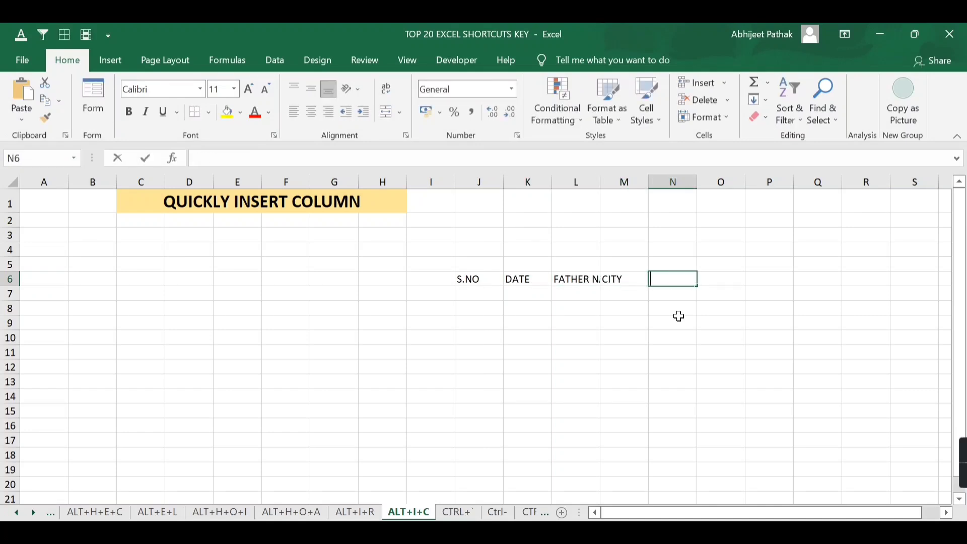
pyautogui.write('ADDRESS')
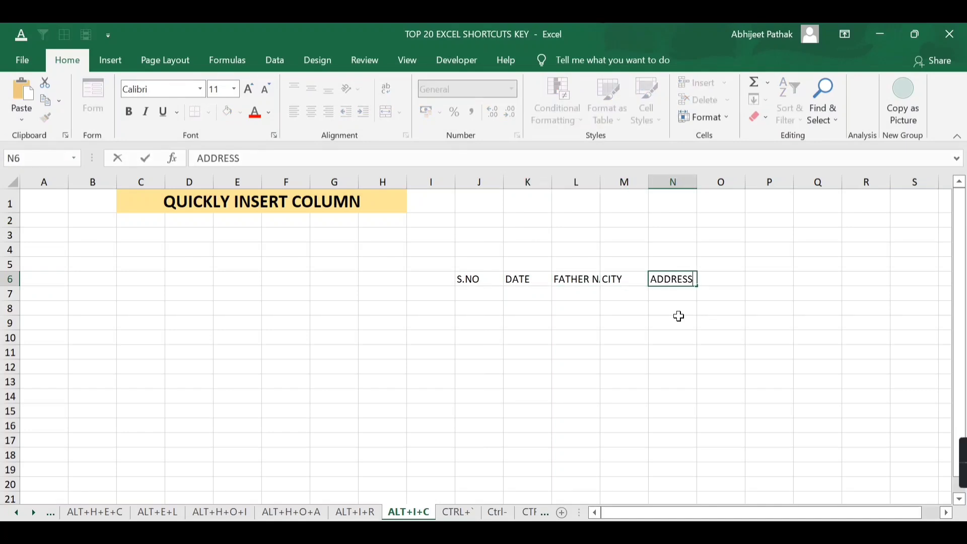
pyautogui.click(595, 296)
# AutoFit column L to fit FATHER NAME and return to the DATE header
pyautogui.doubleClick(599, 181)
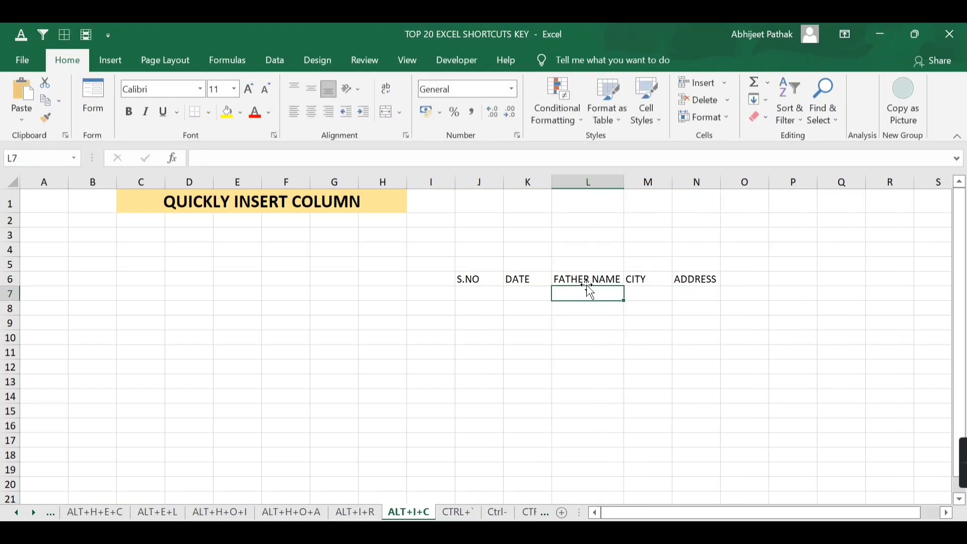
pyautogui.press('Up')
pyautogui.press('Left')
pyautogui.press('Right')
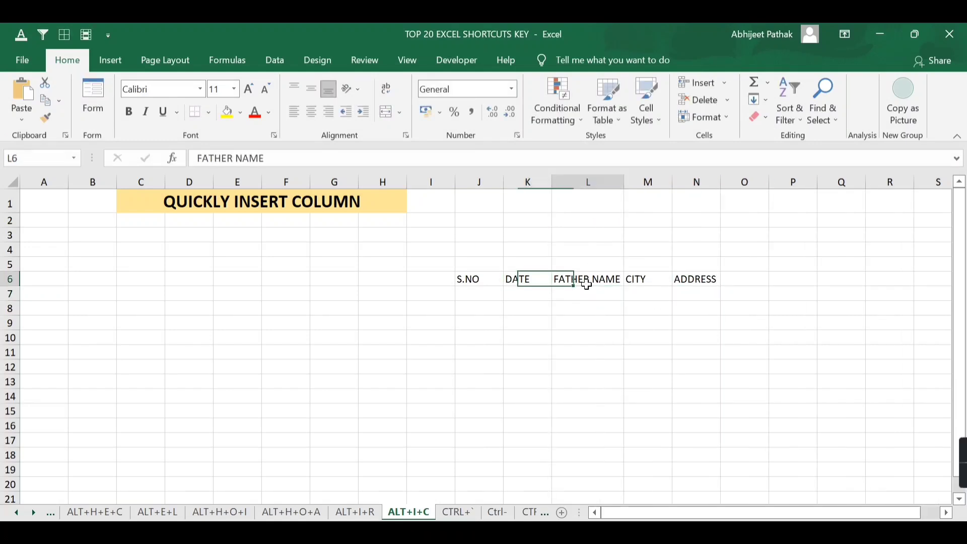
pyautogui.press('Left')
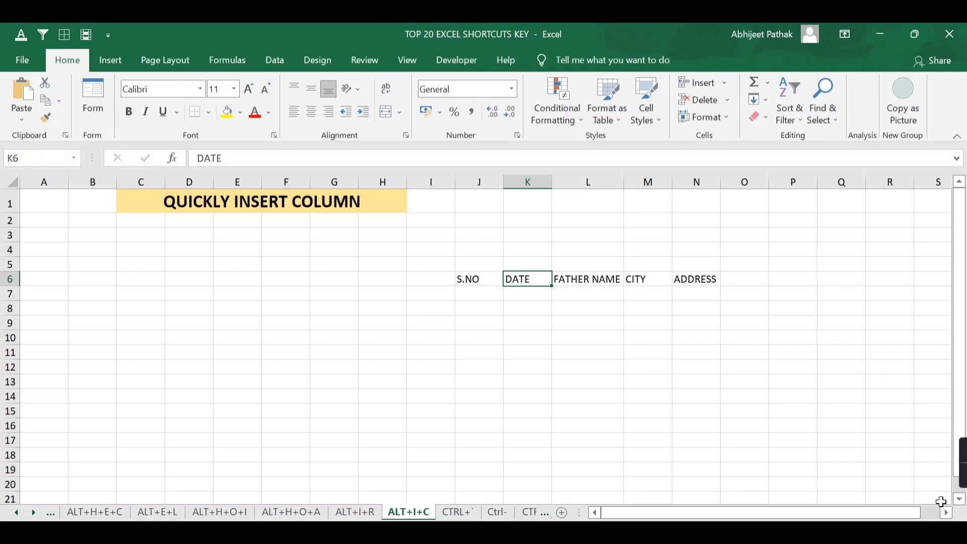
# Insert a single column before FATHER NAME with Alt+I+C, then undo it
pyautogui.press('Right')
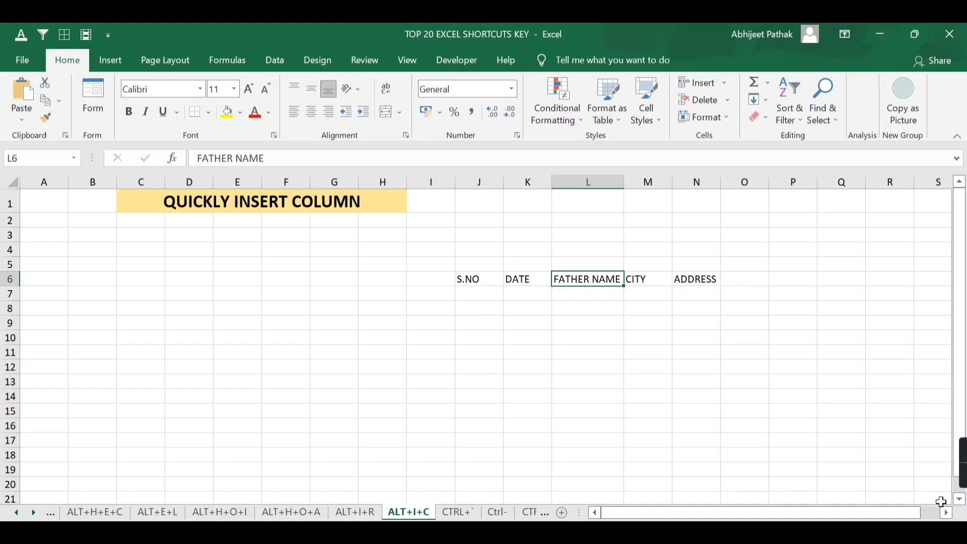
pyautogui.press('alt')
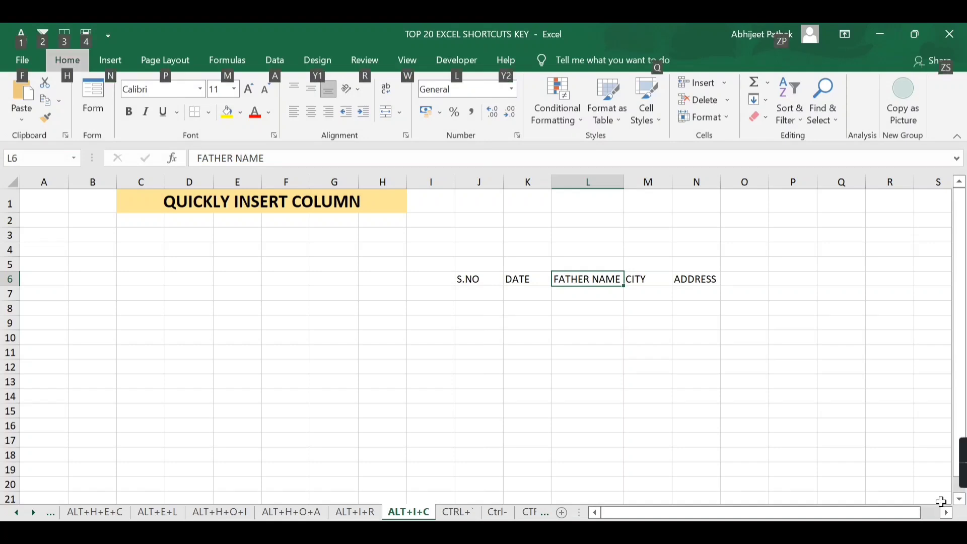
pyautogui.press('i')
pyautogui.press('c')
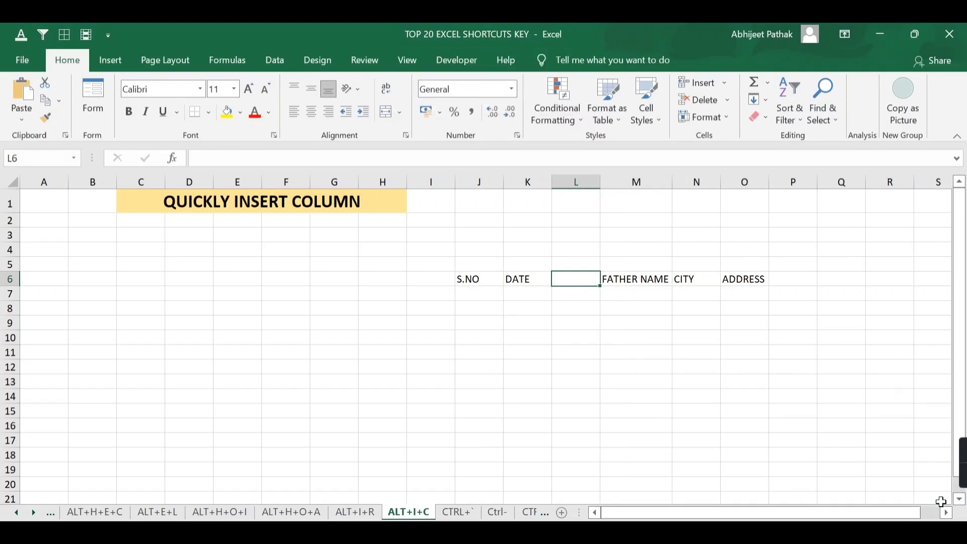
pyautogui.hotkey('ctrl', 'z')
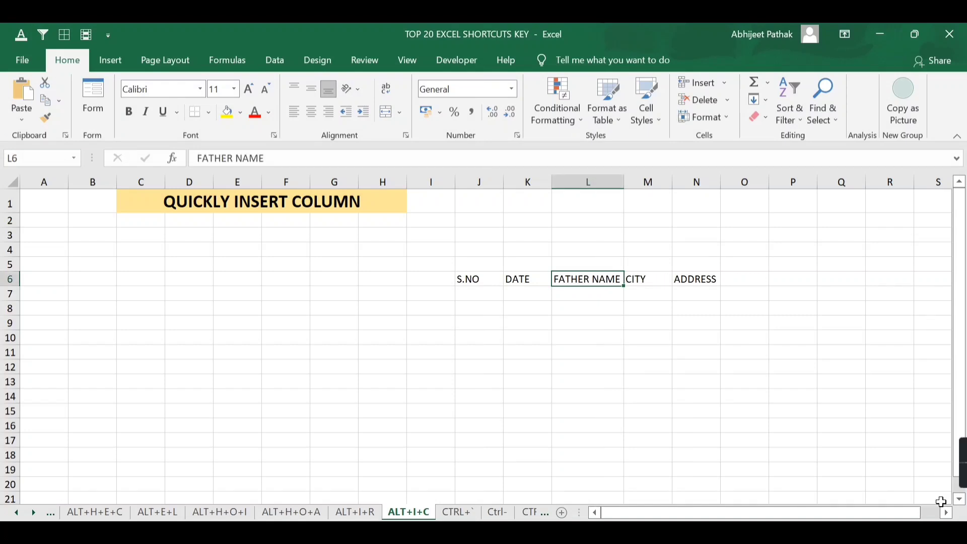
# Select columns L through N and insert three blank columns before FATHER NAME
pyautogui.hotkey('ctrl', 'space')
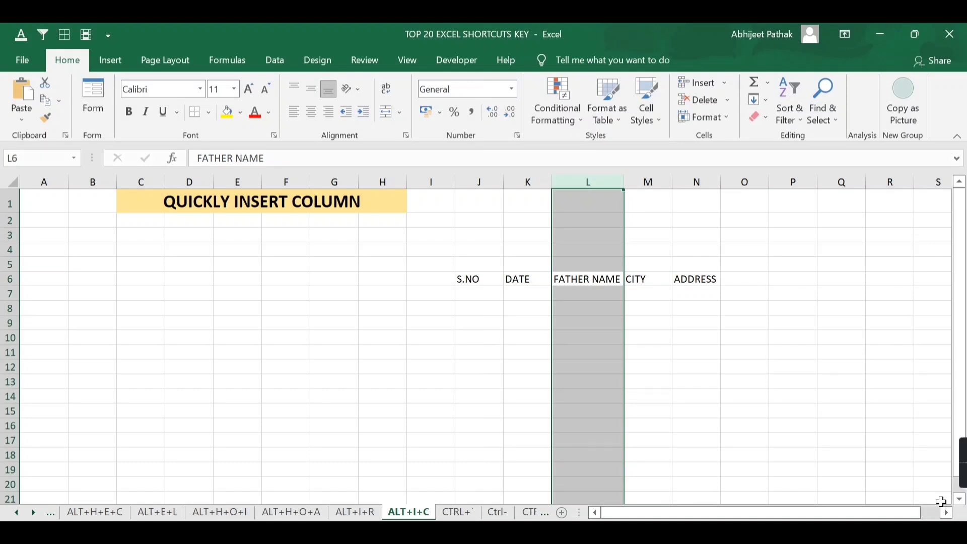
pyautogui.hotkey('shift', 'Right')
pyautogui.hotkey('shift', 'Right')
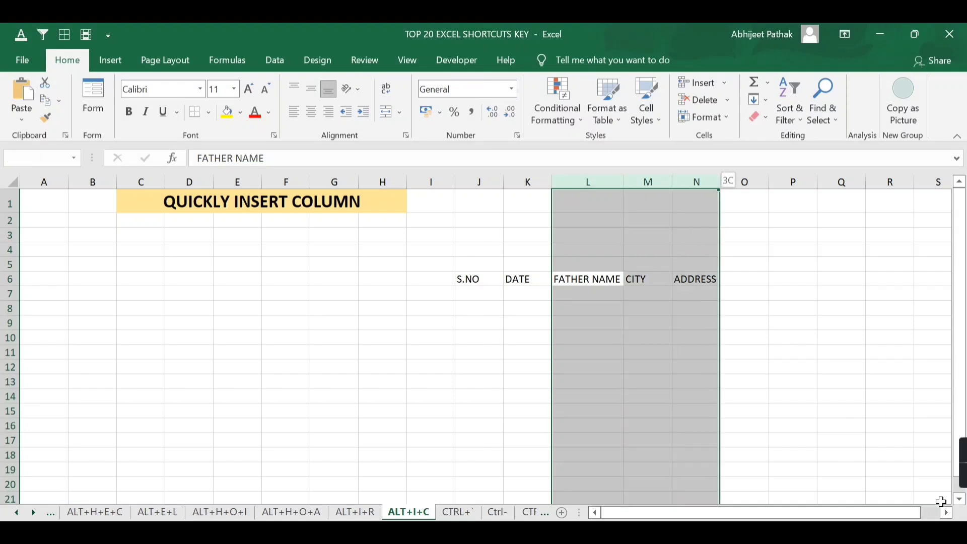
pyautogui.hotkey('alt', 'i')
pyautogui.press('c')
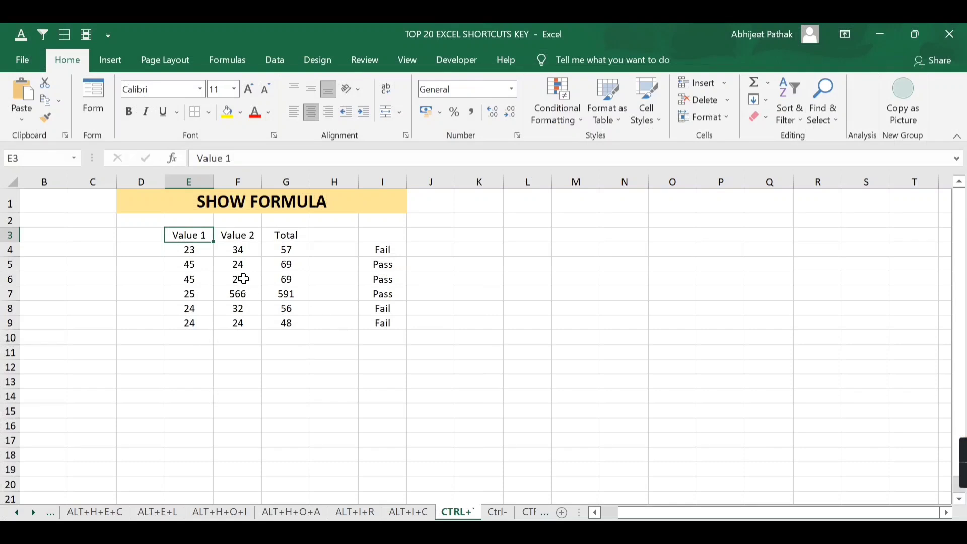
pyautogui.click(243, 279)
pyautogui.moveTo(188, 235); pyautogui.dragTo(396, 325)
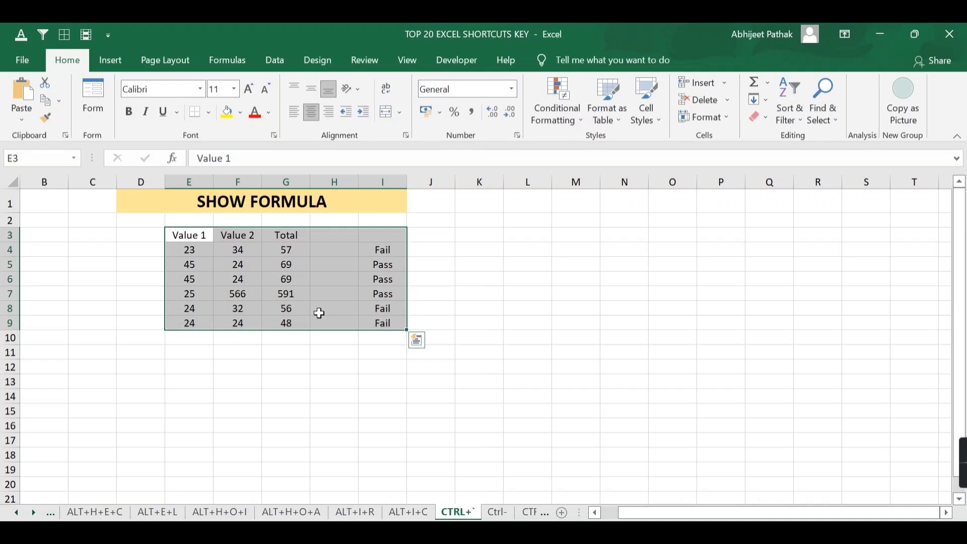
pyautogui.click(288, 364)
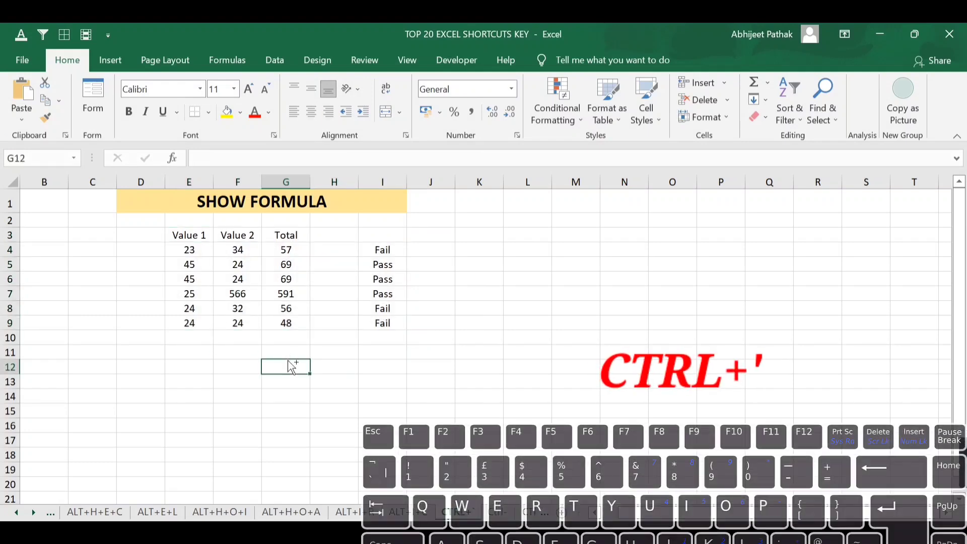
pyautogui.hotkey('ctrl', '`')
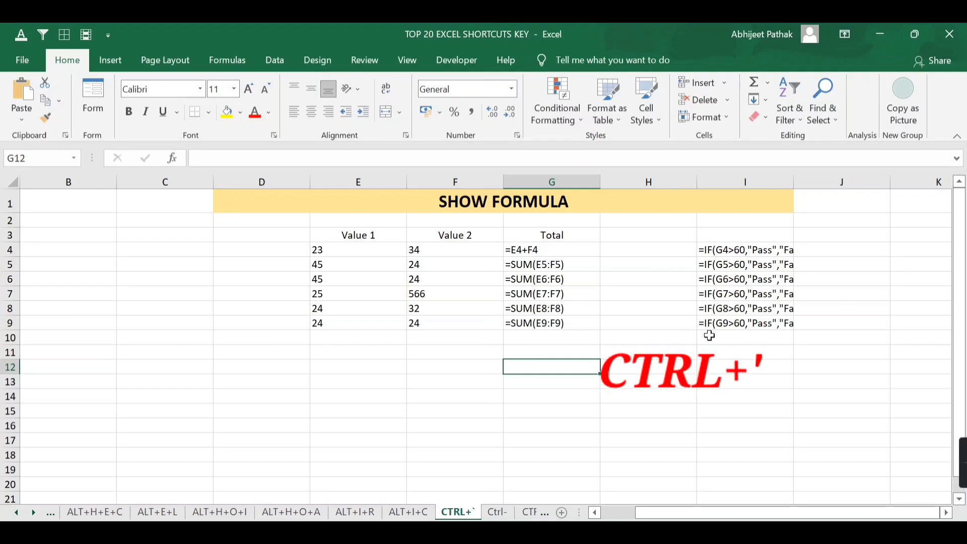
pyautogui.hotkey('ctrl', '`')
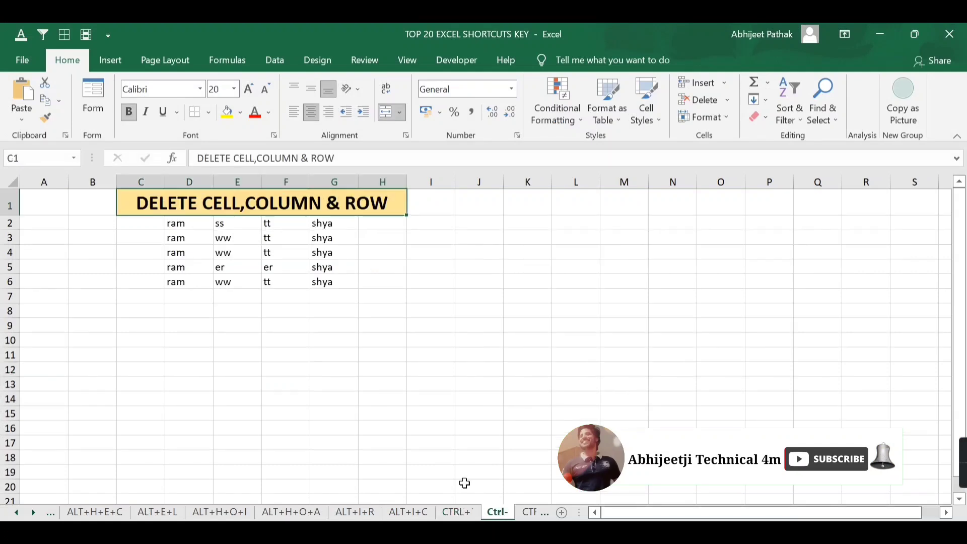
# Select the ww cell E4 and press Ctrl+- to open the Delete dialog
pyautogui.click(237, 336)
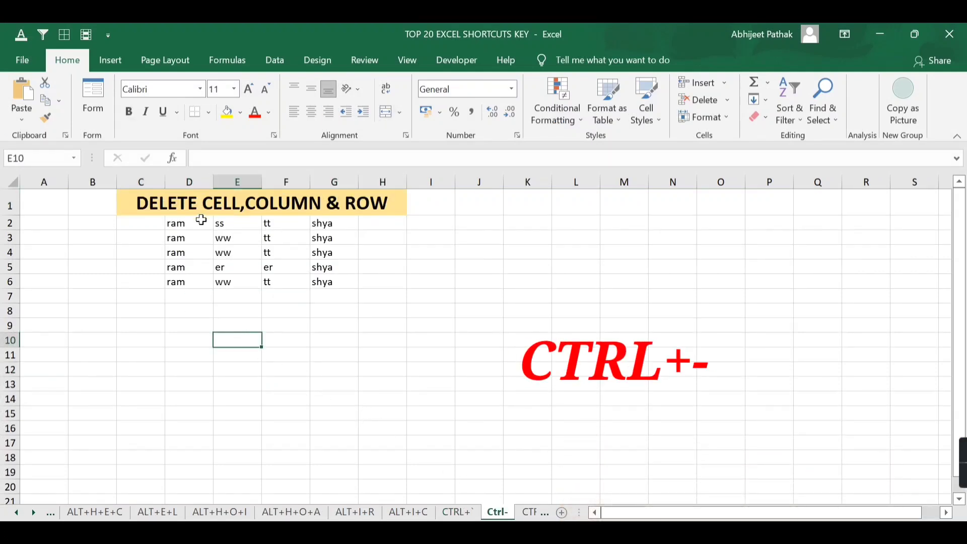
pyautogui.click(232, 311)
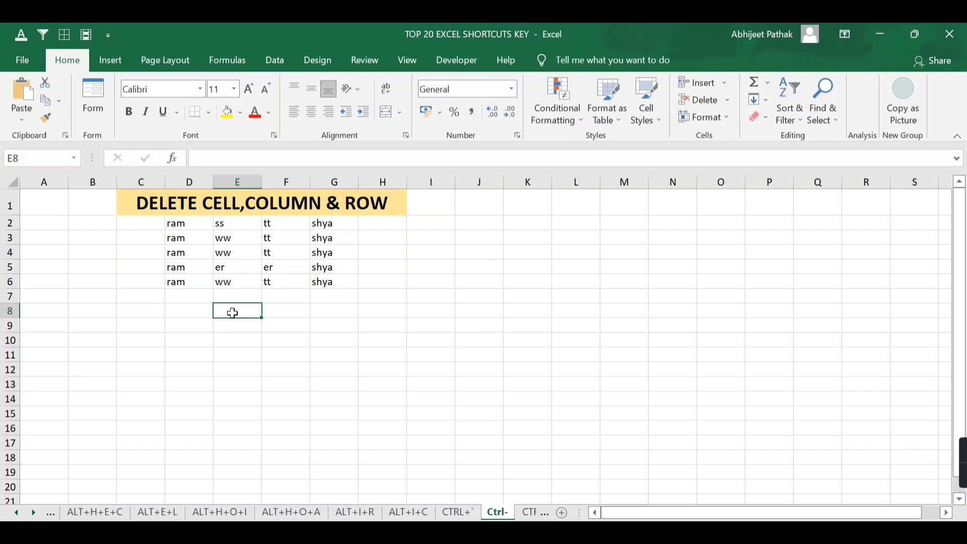
pyautogui.press('Up')
pyautogui.press('Up')
pyautogui.press('Up')
pyautogui.press('Up')
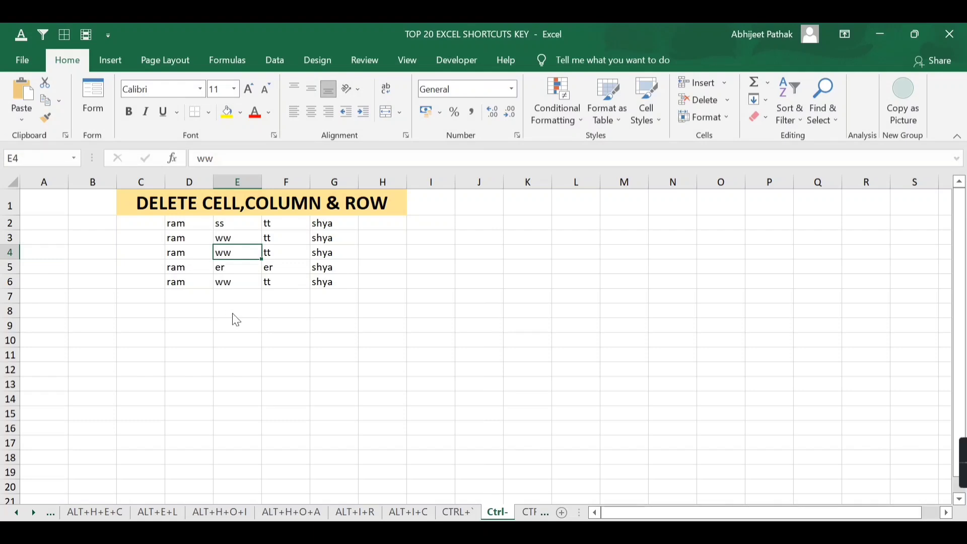
pyautogui.hotkey('ctrl', '-')
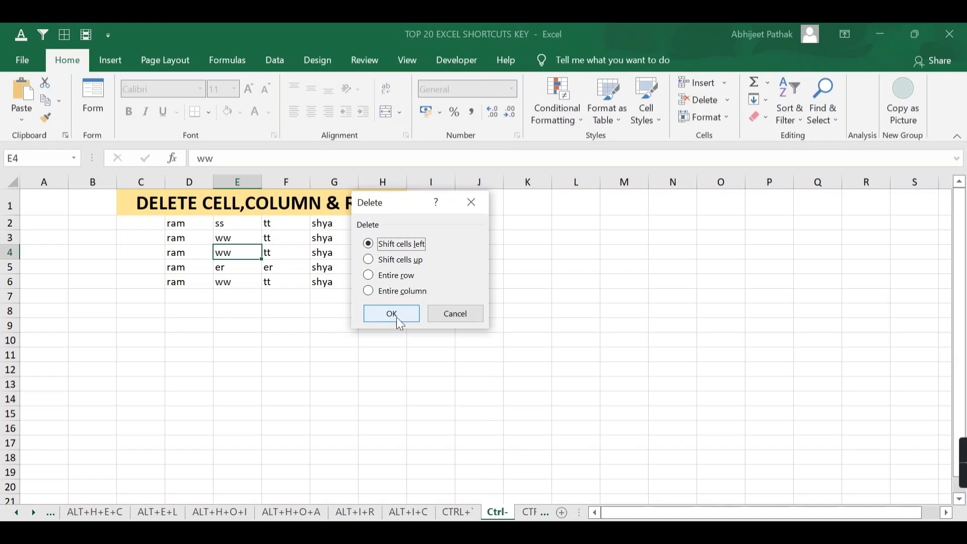
# Delete E4 with Shift cells left, then Shift cells up, undoing each
pyautogui.press('Return')
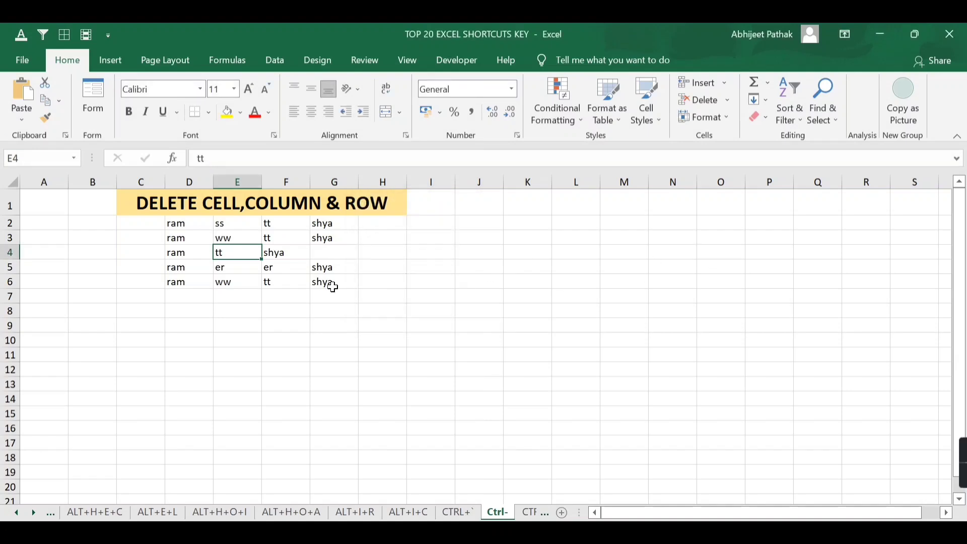
pyautogui.hotkey('ctrl', 'z')
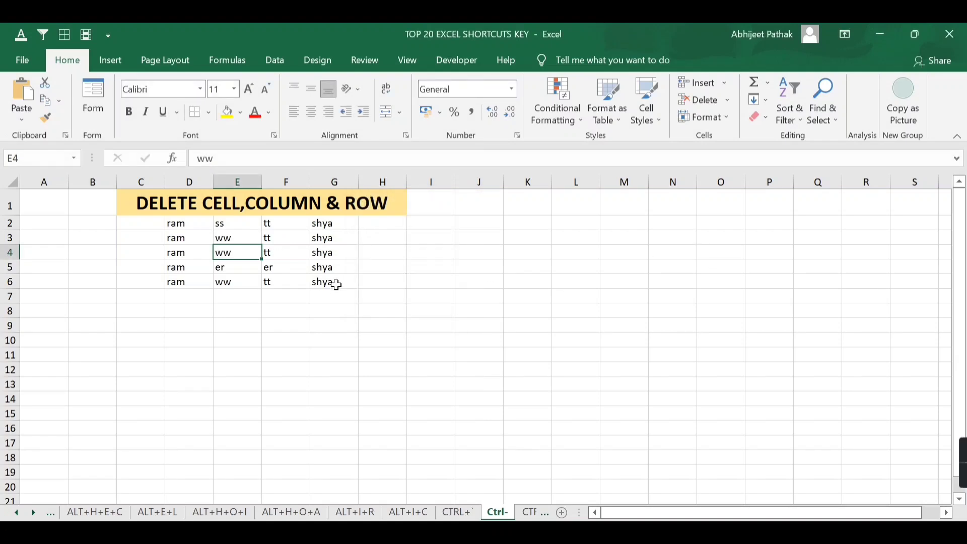
pyautogui.hotkey('ctrl', '-')
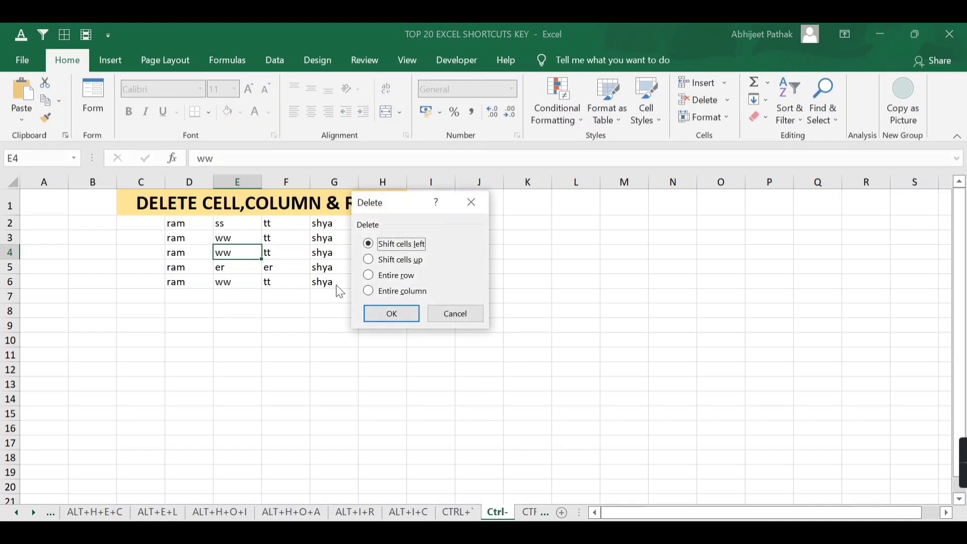
pyautogui.press('Down')
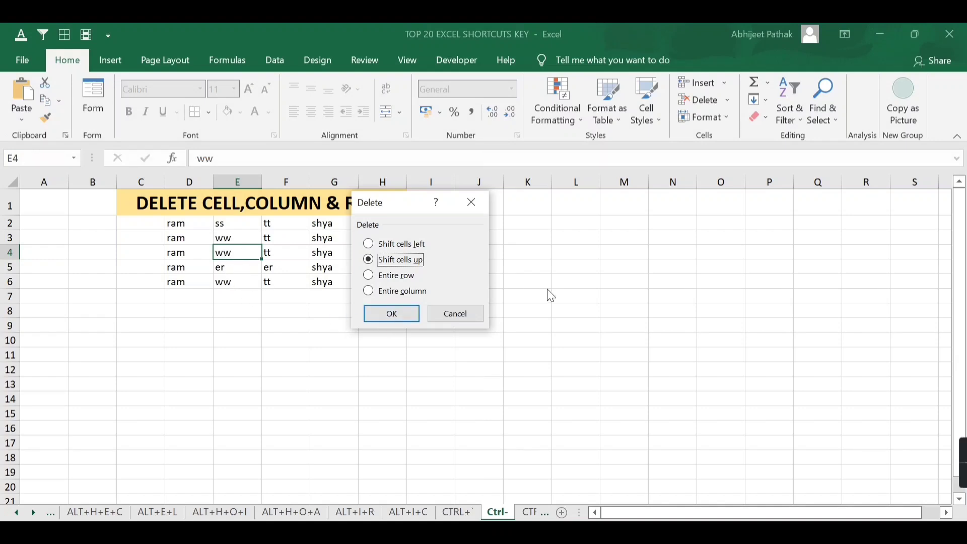
pyautogui.press('Return')
pyautogui.hotkey('ctrl', 'z')
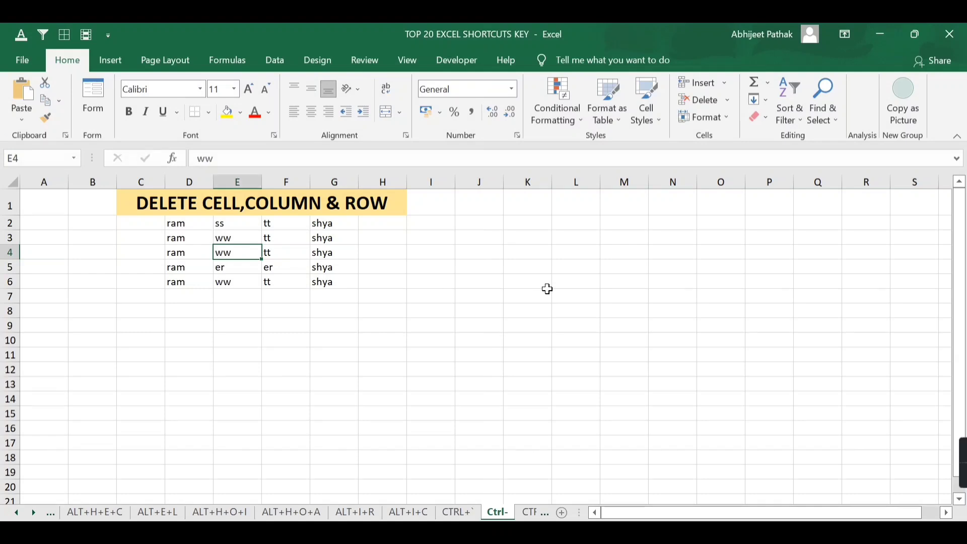
# Delete the entire row 4 from the Delete dialog, then restore it
pyautogui.hotkey('ctrl', '-')
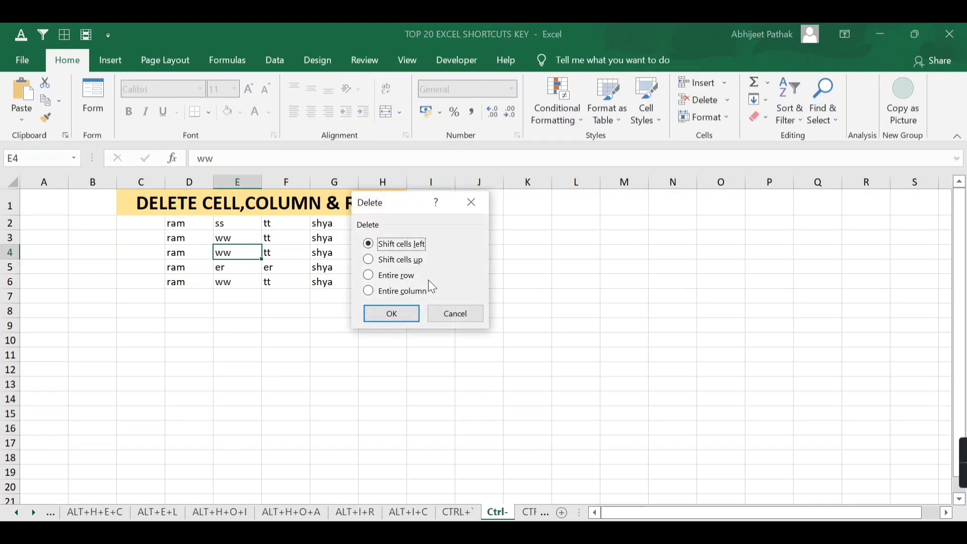
pyautogui.click(388, 277)
pyautogui.moveTo(409, 211); pyautogui.dragTo(461, 321)
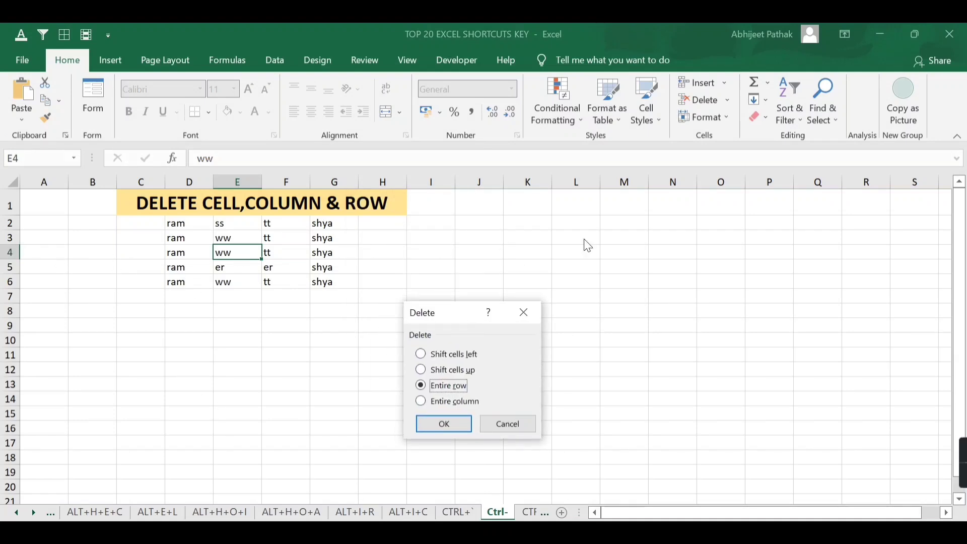
pyautogui.press('Return')
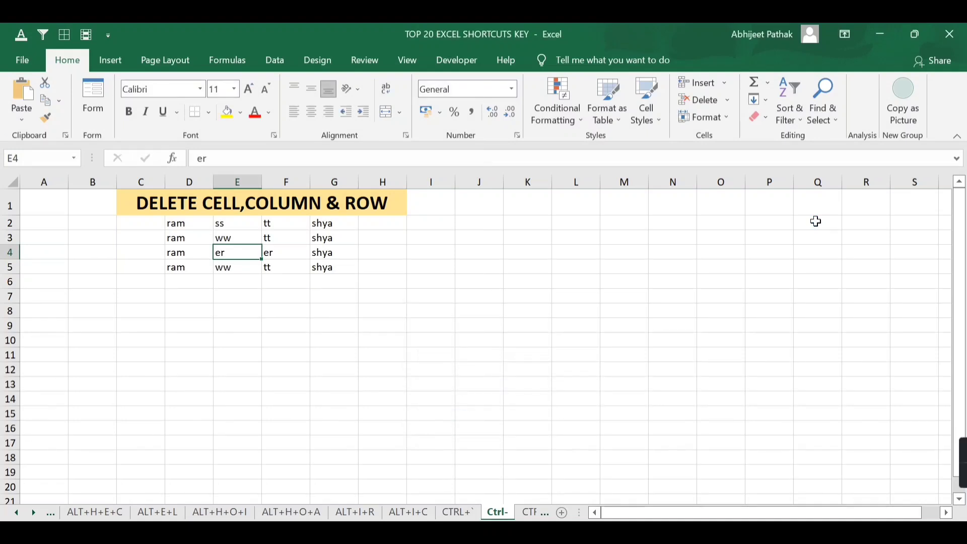
pyautogui.hotkey('ctrl', 'z')
# Delete the entire column E, undo it, and move up to the title cell
pyautogui.hotkey('ctrl', '-')
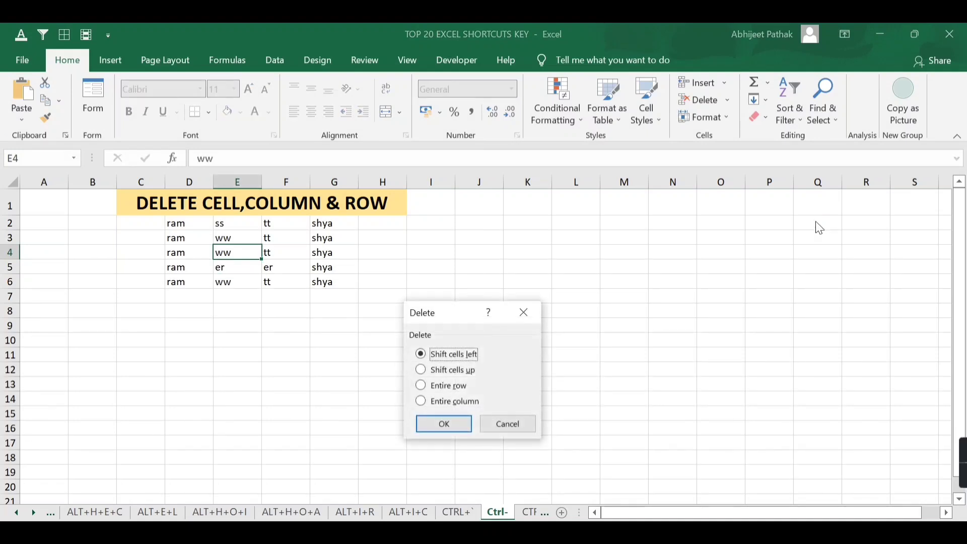
pyautogui.click(443, 401)
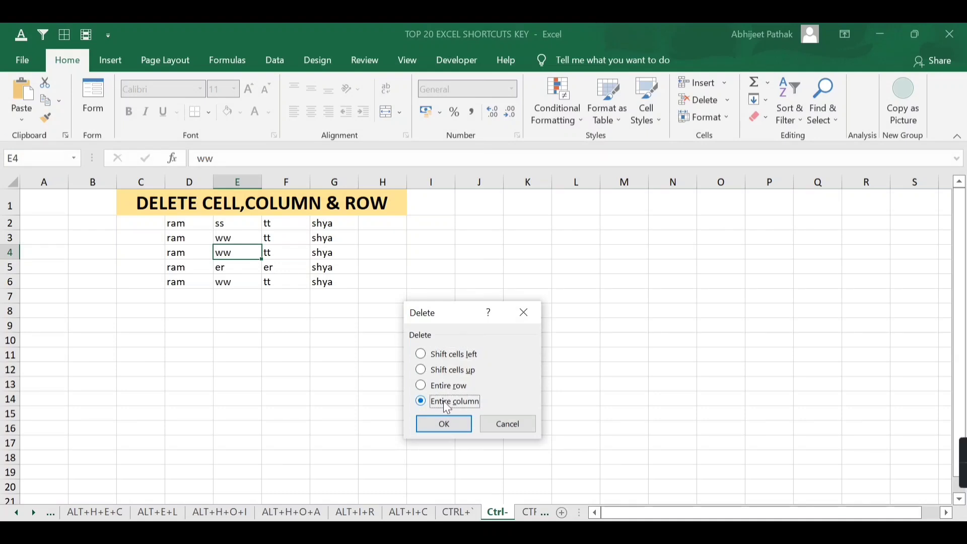
pyautogui.click(456, 431)
pyautogui.hotkey('ctrl', 'z')
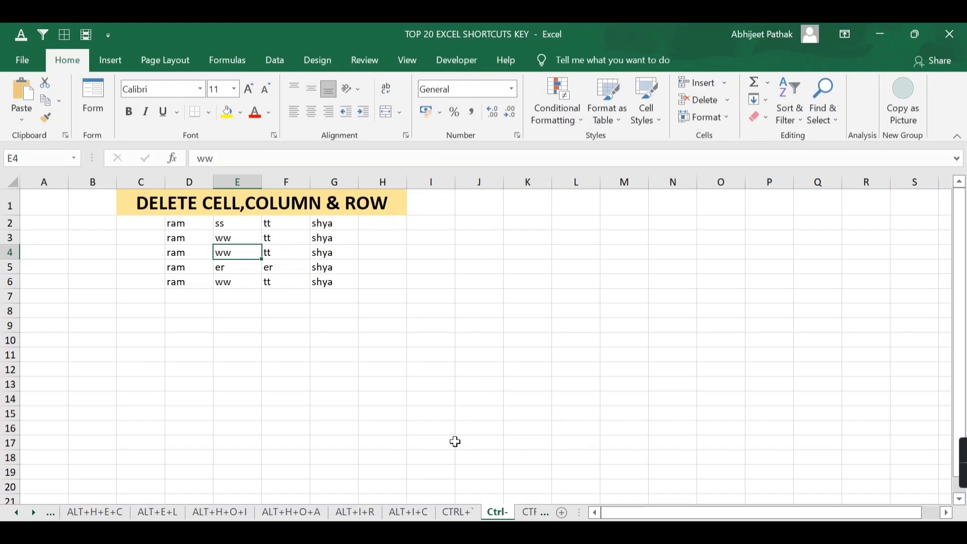
pyautogui.press('Right')
pyautogui.press('Right')
pyautogui.press('Right')
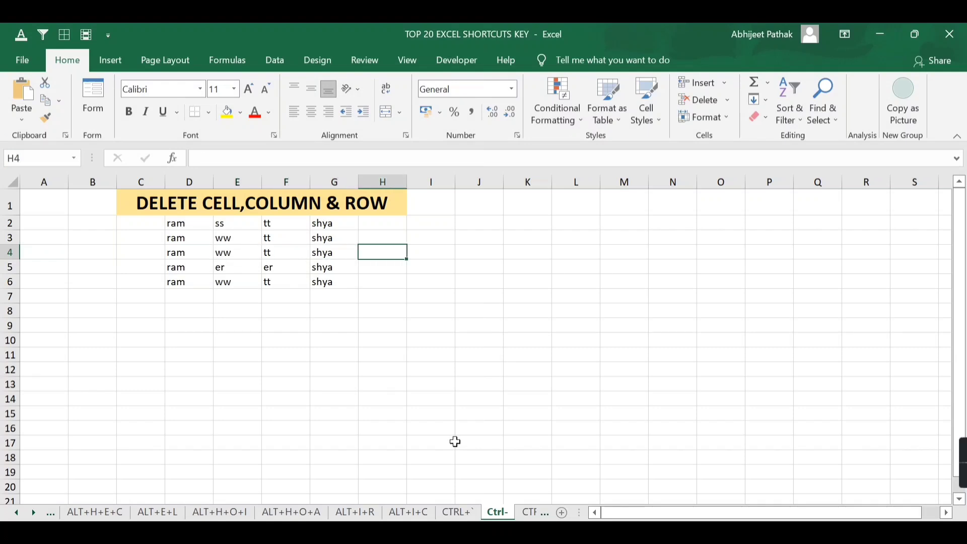
pyautogui.press('Right')
pyautogui.press('Right')
pyautogui.press('Down')
pyautogui.press('Down')
pyautogui.press('Down')
pyautogui.press('Down')
pyautogui.press('Down')
pyautogui.press('Left')
pyautogui.press('Left')
pyautogui.press('Left')
pyautogui.press('Left')
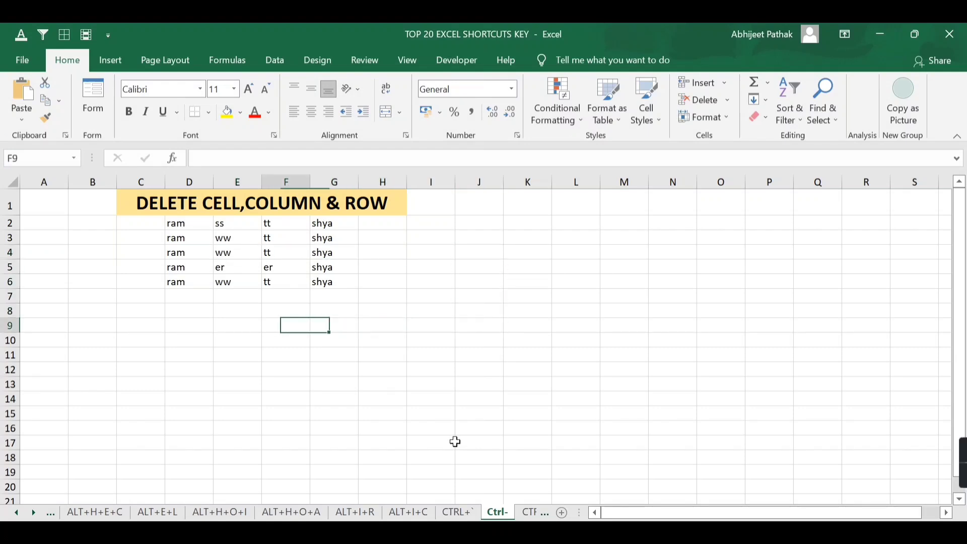
pyautogui.press('Left')
pyautogui.press('Up')
pyautogui.press('Up')
pyautogui.press('Up')
pyautogui.press('Up')
pyautogui.press('Up')
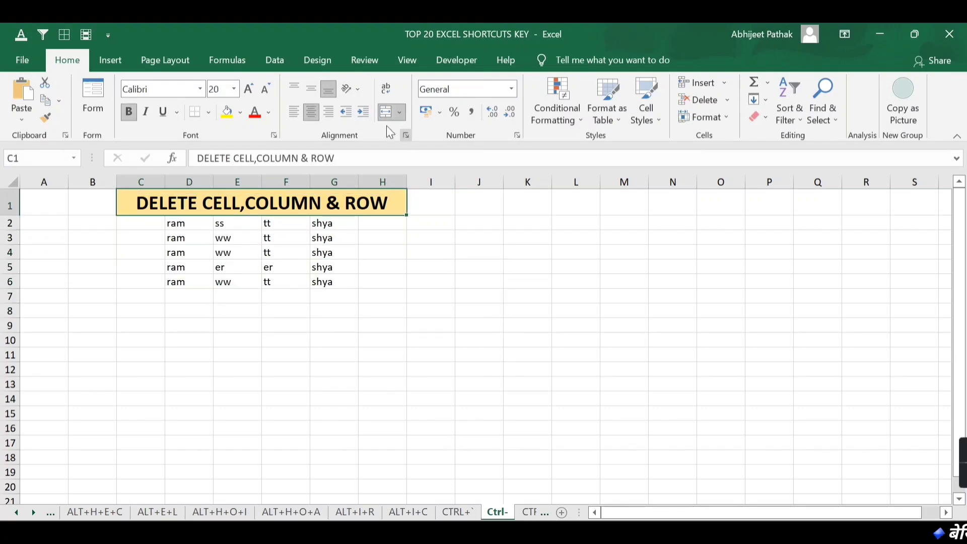
# Unmerge the DELETE CELL,COLUMN & ROW title across C1:H1 and return to cell D4
pyautogui.click(385, 112)
pyautogui.click(249, 313)
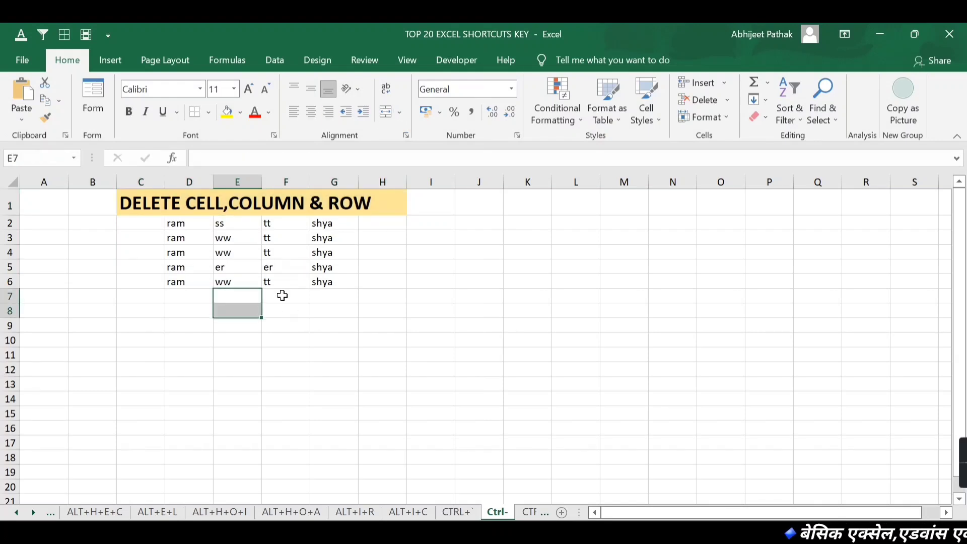
pyautogui.press('Up')
pyautogui.press('Up')
pyautogui.press('Up')
pyautogui.press('Left')
pyautogui.press('Up')
pyautogui.press('Up')
pyautogui.press('Down')
pyautogui.press('Left')
pyautogui.press('Right')
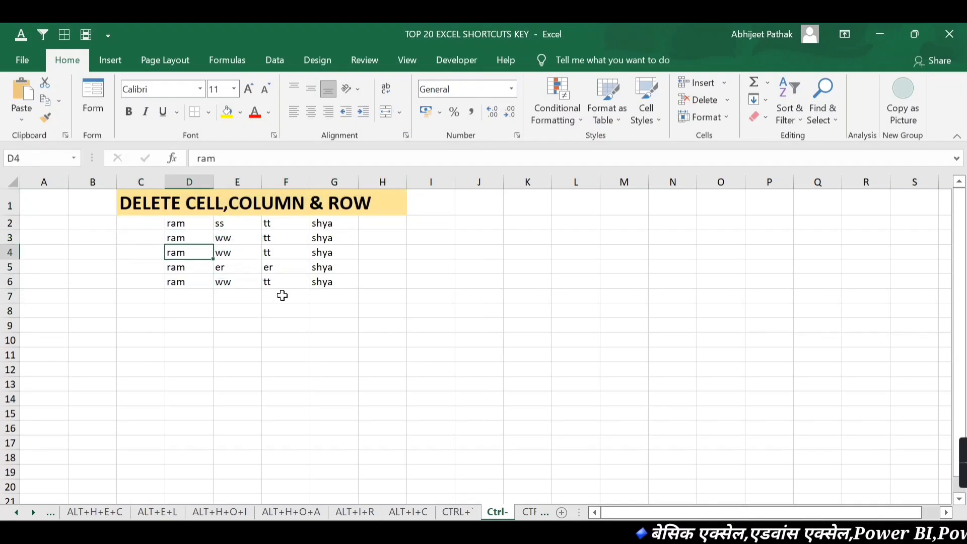
pyautogui.hotkey('shift', 'Down')
pyautogui.hotkey('shift', 'Down')
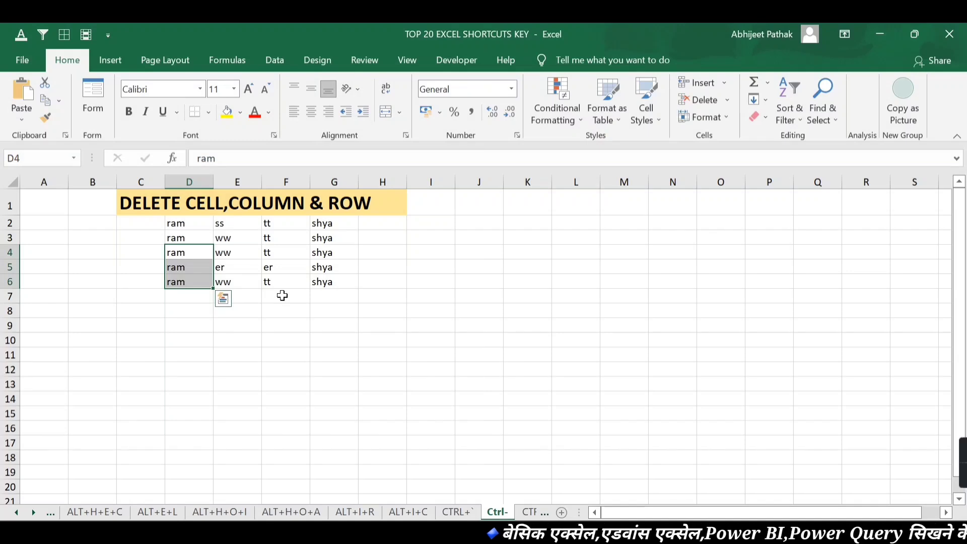
pyautogui.hotkey('shift', 'Up')
pyautogui.hotkey('shift', 'Up')
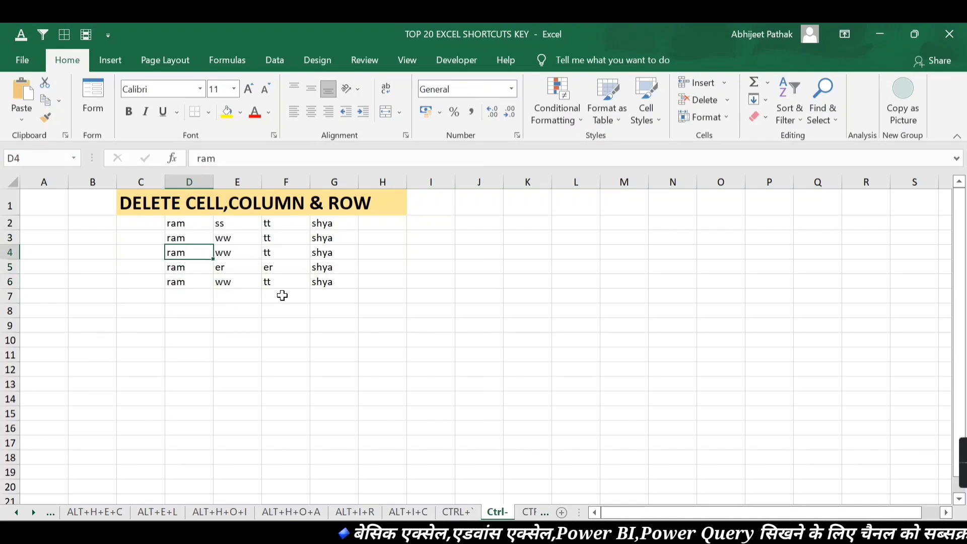
# Delete rows 4–6, then row 4 alone, with Ctrl+-, undoing each deletion
pyautogui.hotkey('shift', 'space')
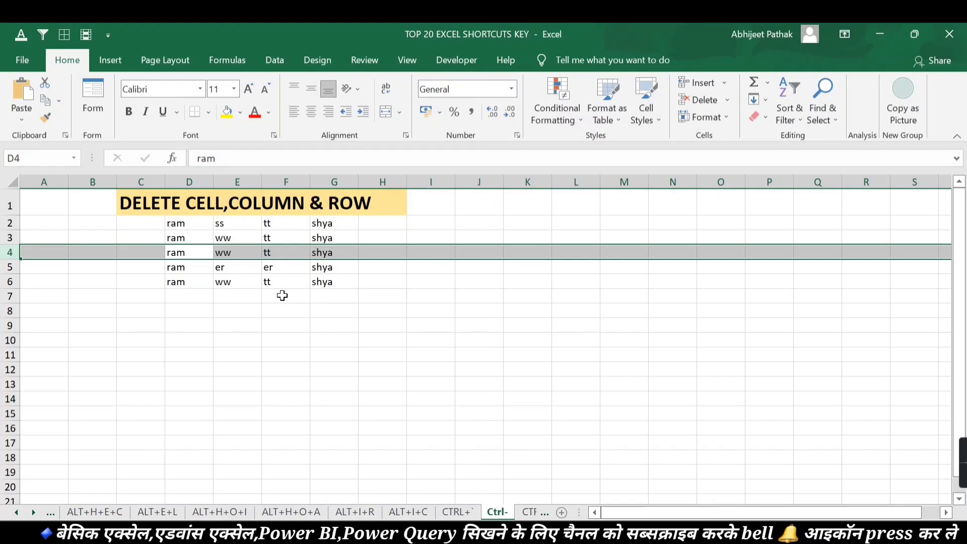
pyautogui.hotkey('shift', 'Down')
pyautogui.hotkey('shift', 'Down')
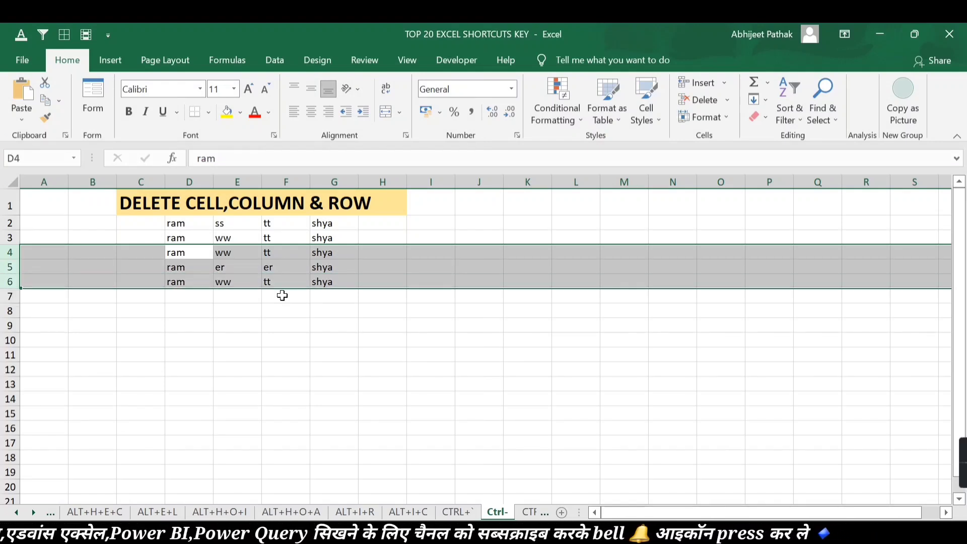
pyautogui.hotkey('ctrl', '-')
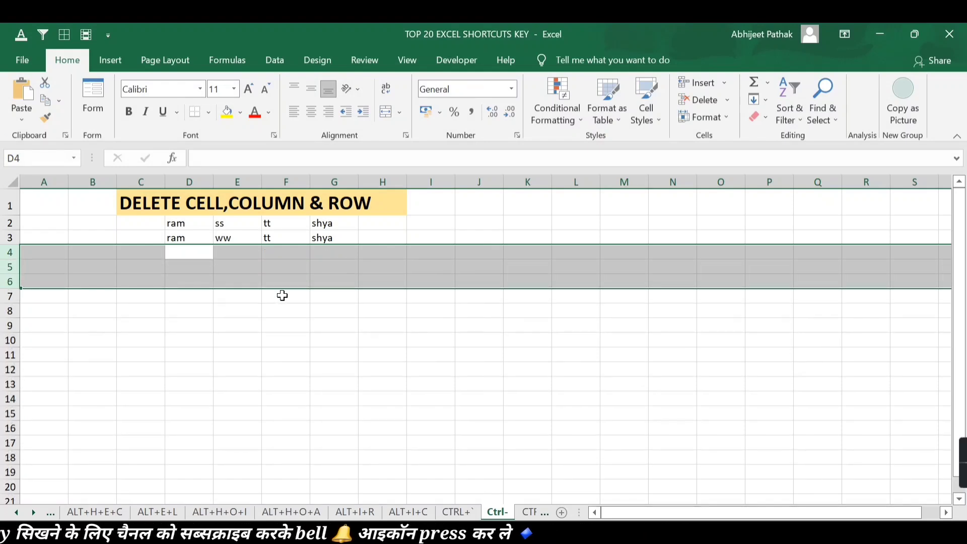
pyautogui.hotkey('ctrl', 'z')
pyautogui.hotkey('shift', 'BackSpace')
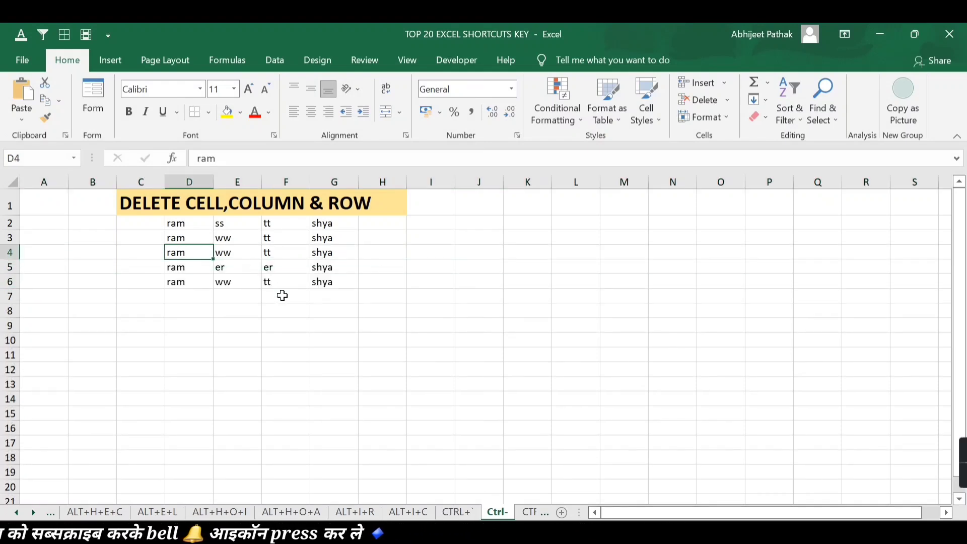
pyautogui.hotkey('shift', 'space')
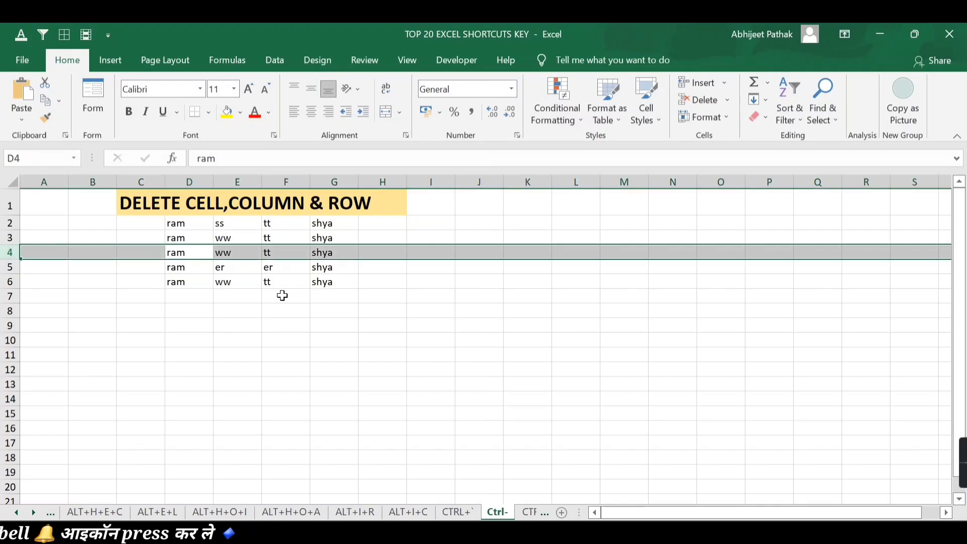
pyautogui.hotkey('ctrl', '-')
pyautogui.hotkey('ctrl', 'z')
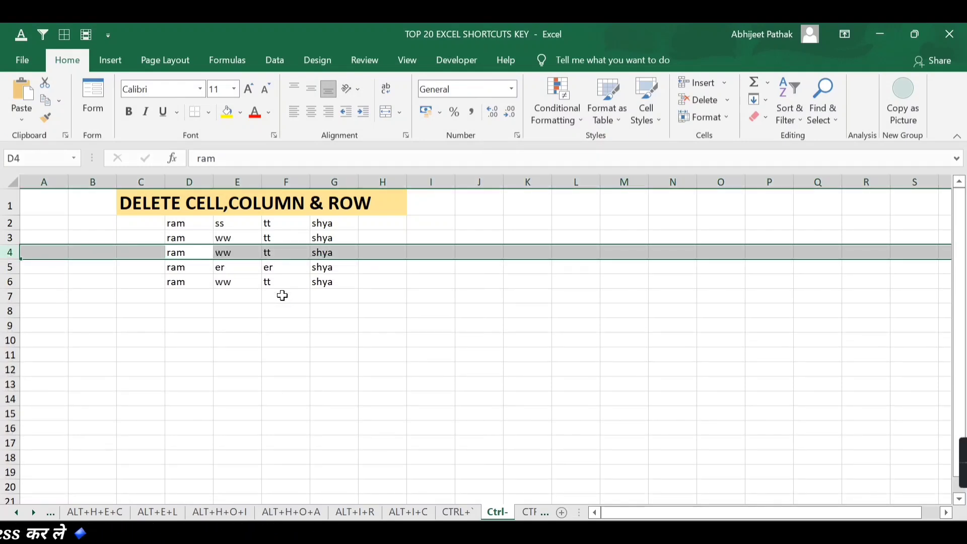
pyautogui.press('Right')
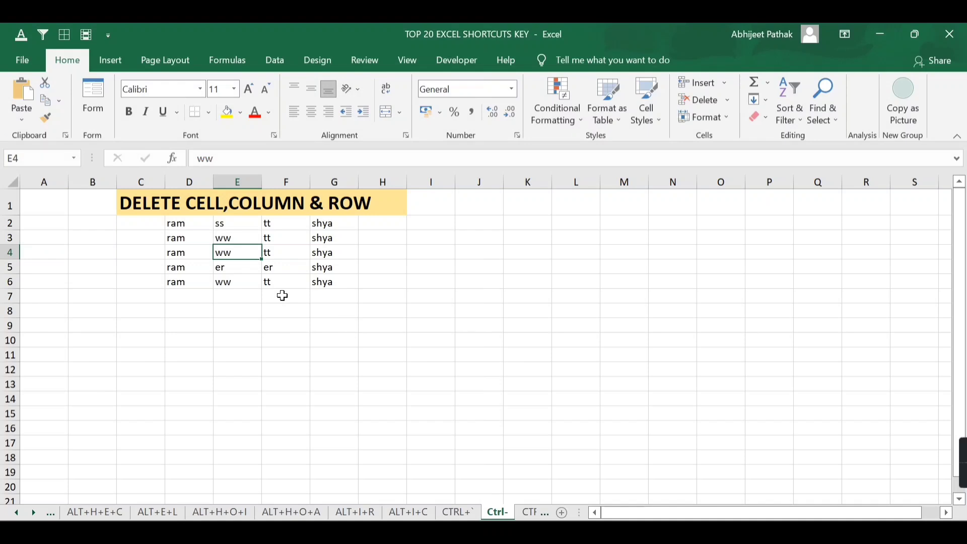
# Delete column E, then columns E to G, restoring each with Ctrl+Z
pyautogui.hotkey('ctrl', 'space')
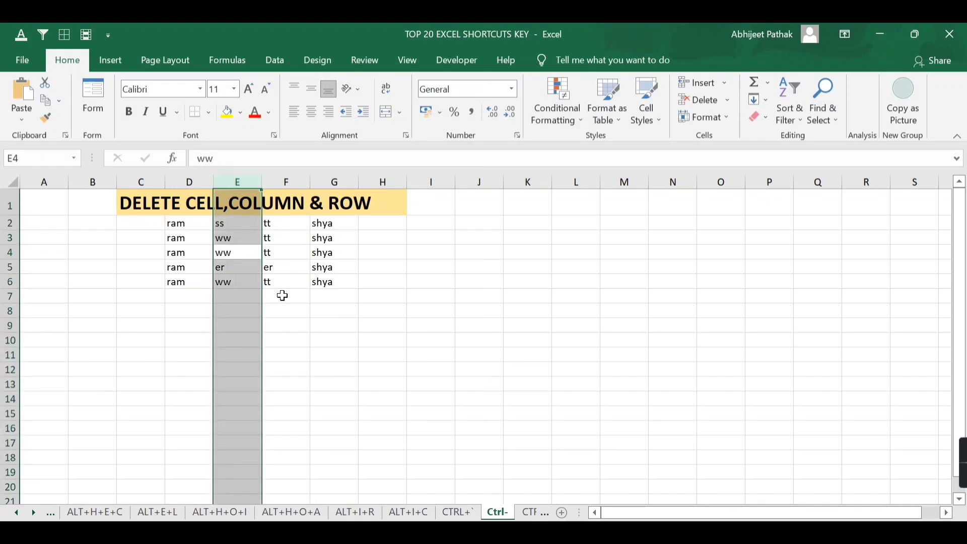
pyautogui.hotkey('ctrl', '-')
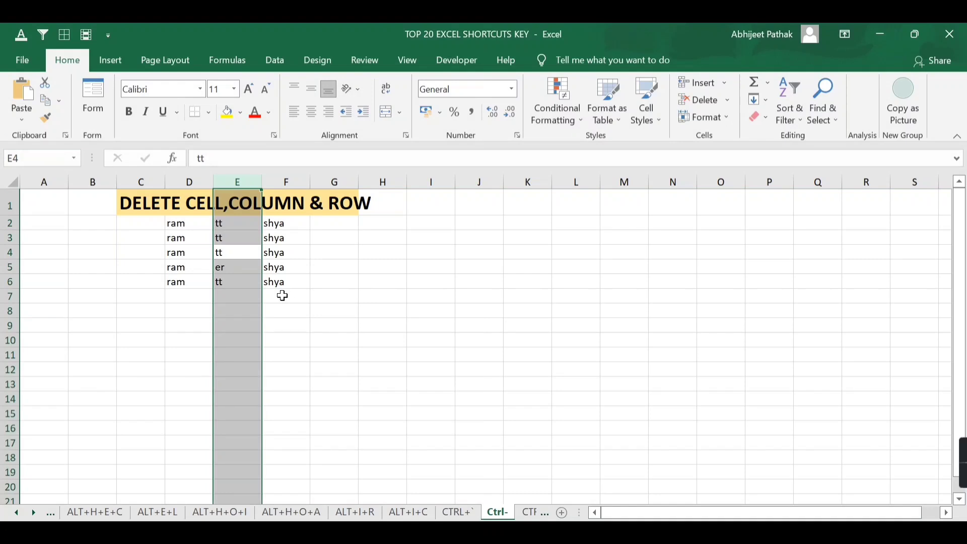
pyautogui.hotkey('ctrl', 'z')
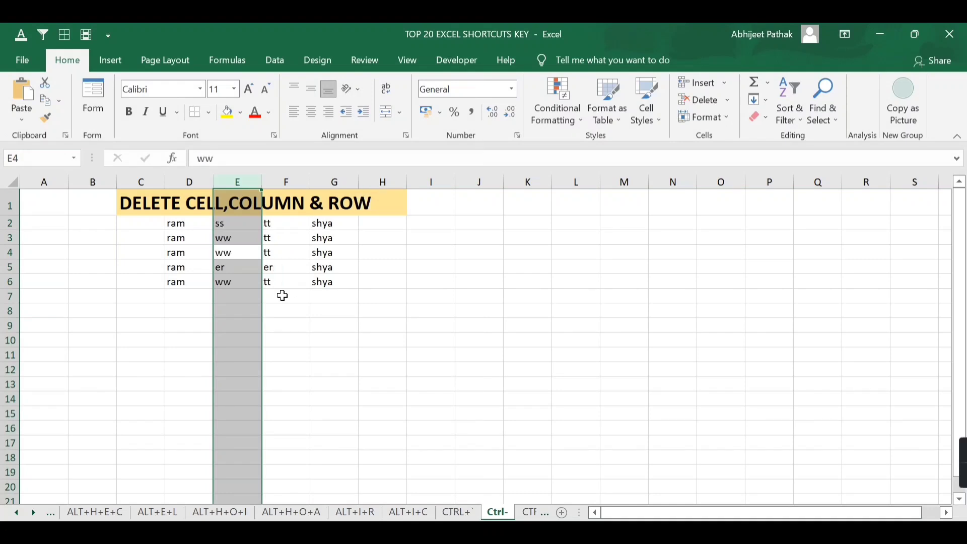
pyautogui.hotkey('shift', 'Right')
pyautogui.hotkey('shift', 'Right')
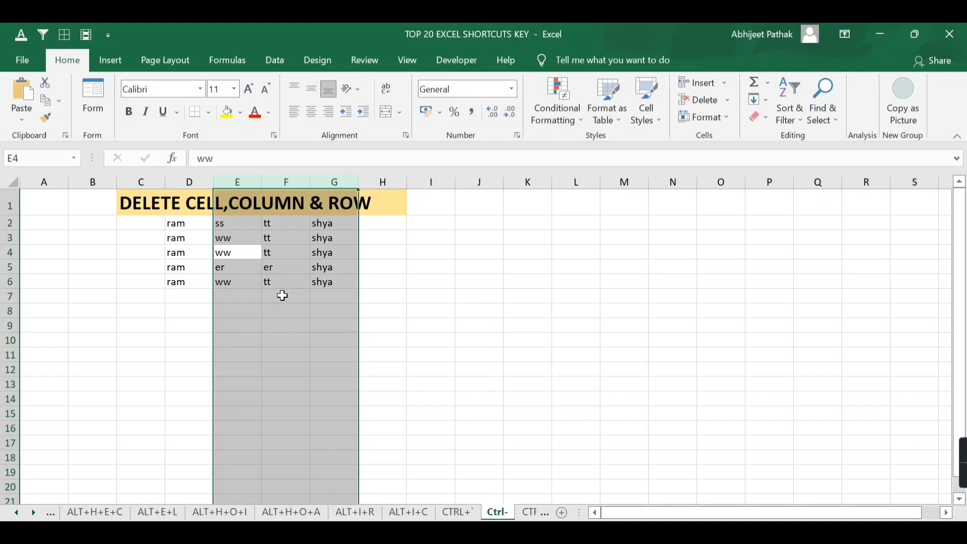
pyautogui.hotkey('ctrl', '-')
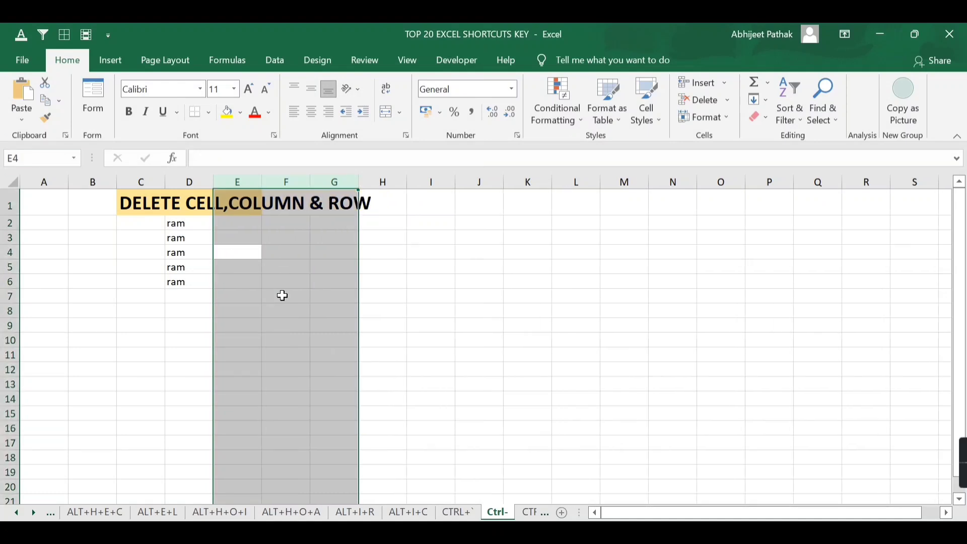
pyautogui.hotkey('ctrl', 'z')
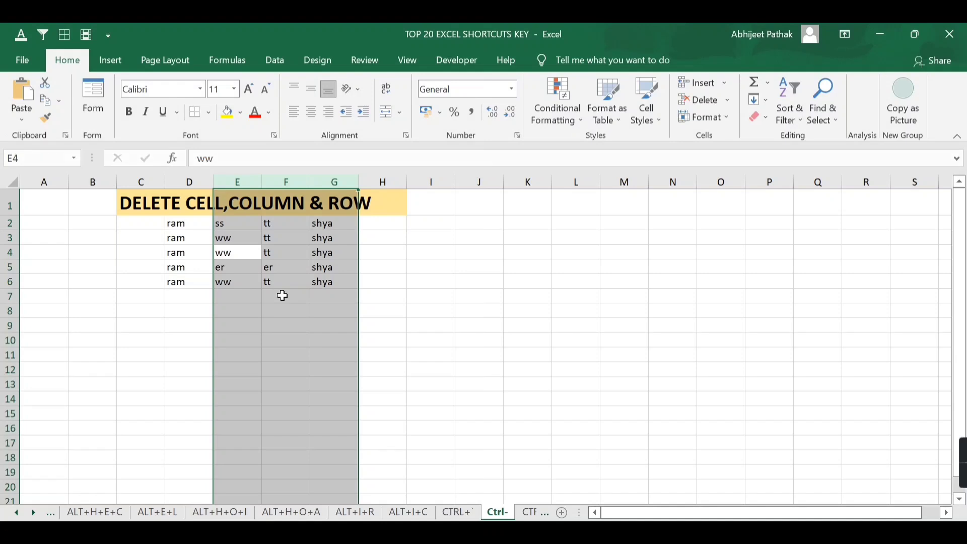
# Return to cell E4 and open the Delete dialog with Ctrl+-
pyautogui.press('Right')
pyautogui.press('Left')
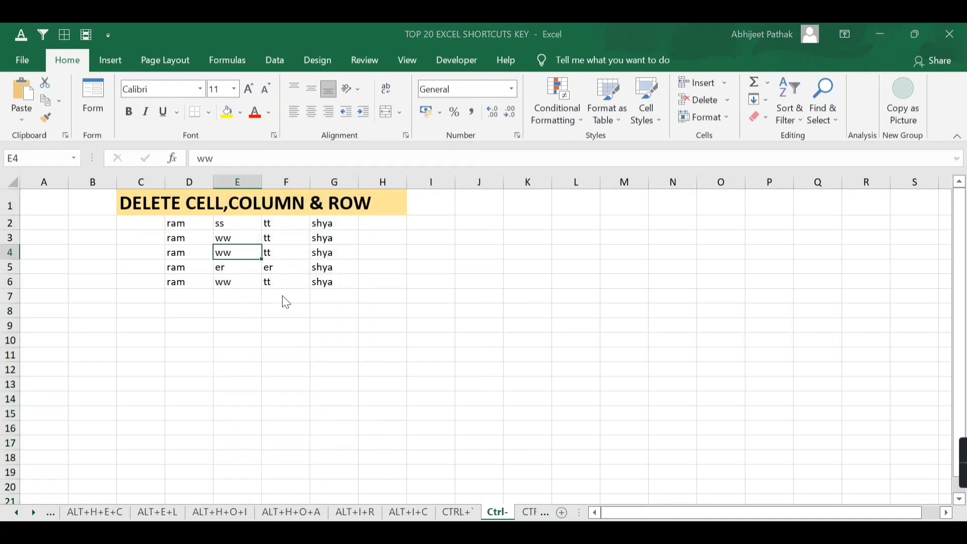
pyautogui.hotkey('ctrl', '-')
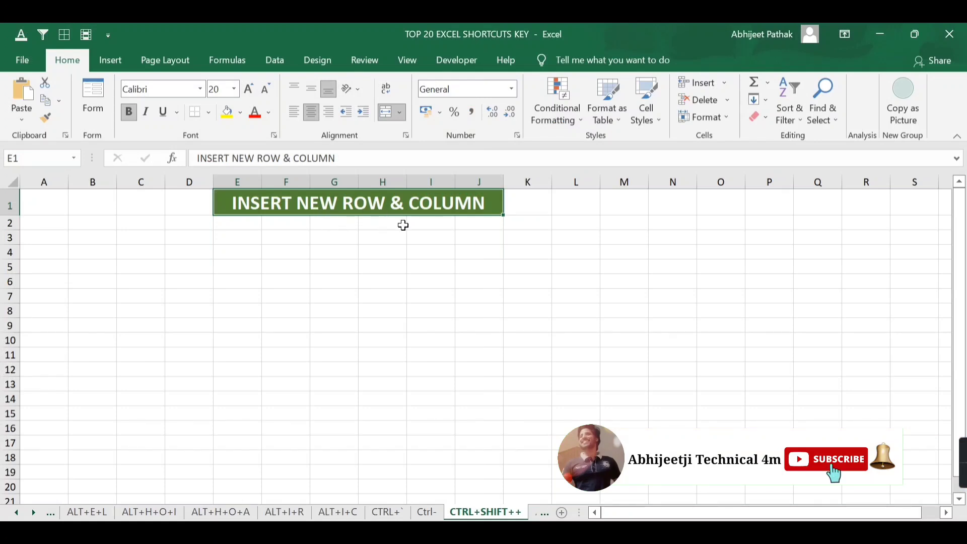
# Enter the headers S.NO, DATE and CITY into A5:C5
pyautogui.click(141, 268)
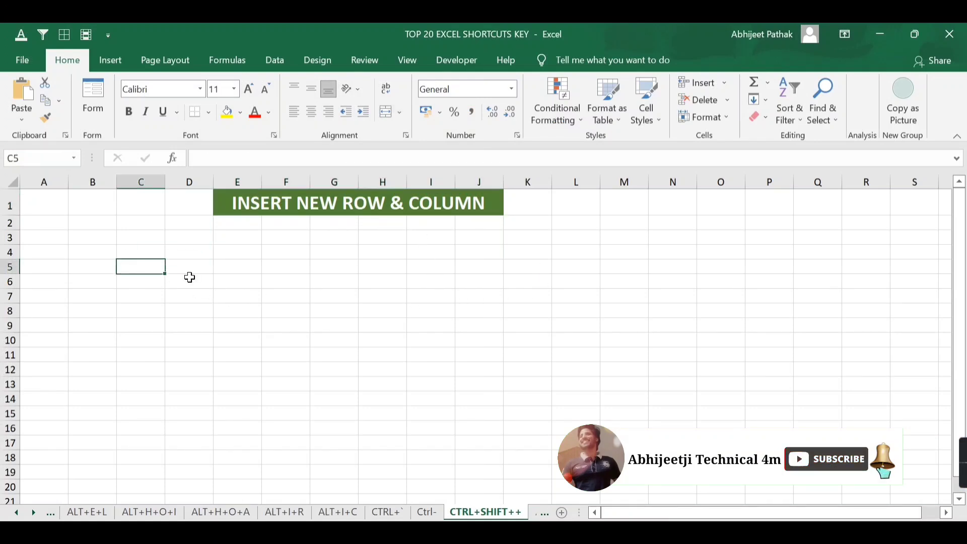
pyautogui.write('D')
pyautogui.write('D')
pyautogui.press('Left')
pyautogui.write('DD')
pyautogui.press('Left')
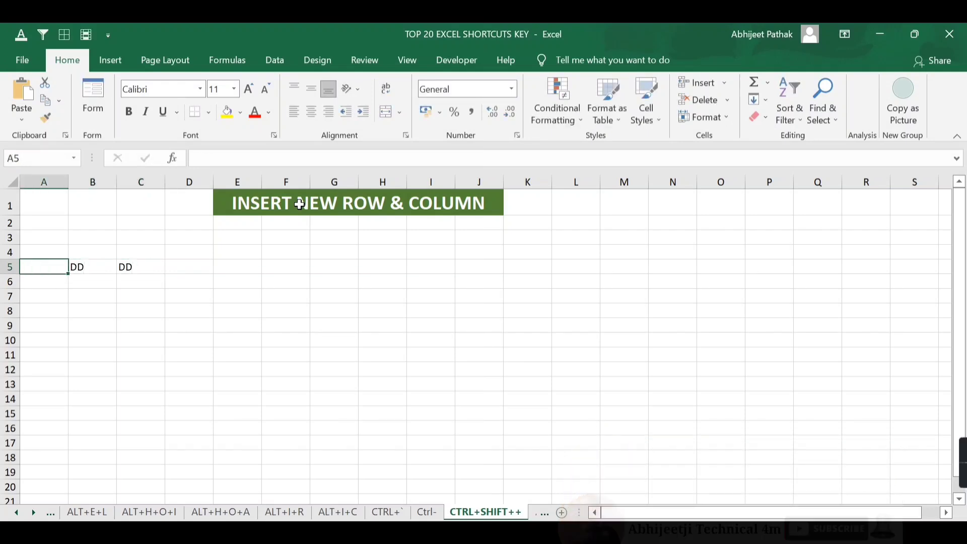
pyautogui.write('S.NO')
pyautogui.press('Right')
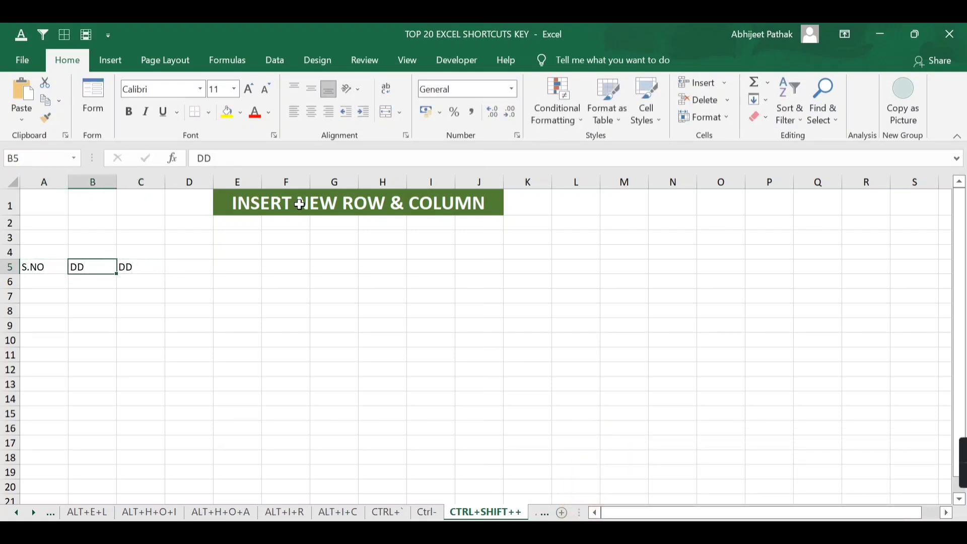
pyautogui.write('DATE')
pyautogui.press('Right')
pyautogui.write('CITY')
pyautogui.press('Right')
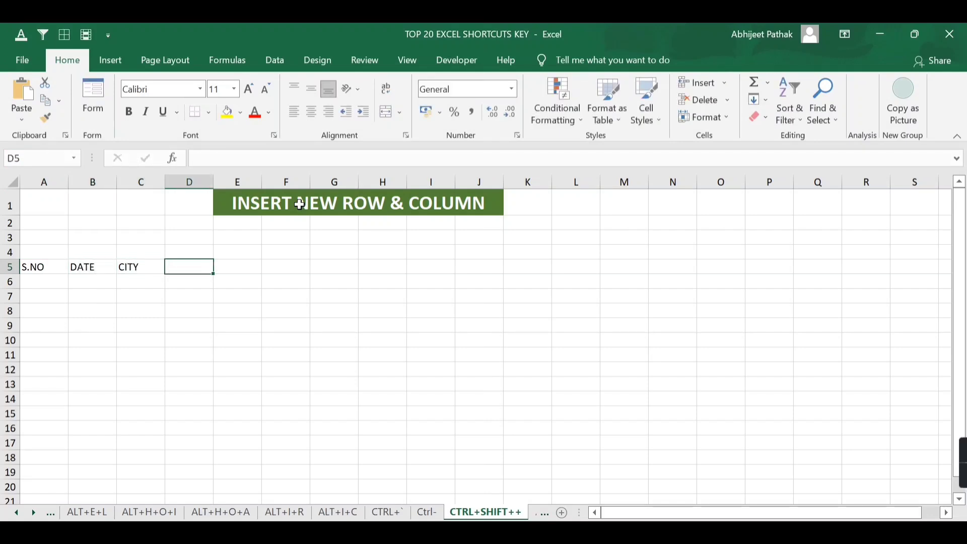
pyautogui.press('Left')
pyautogui.press('Left')
pyautogui.press('Left')
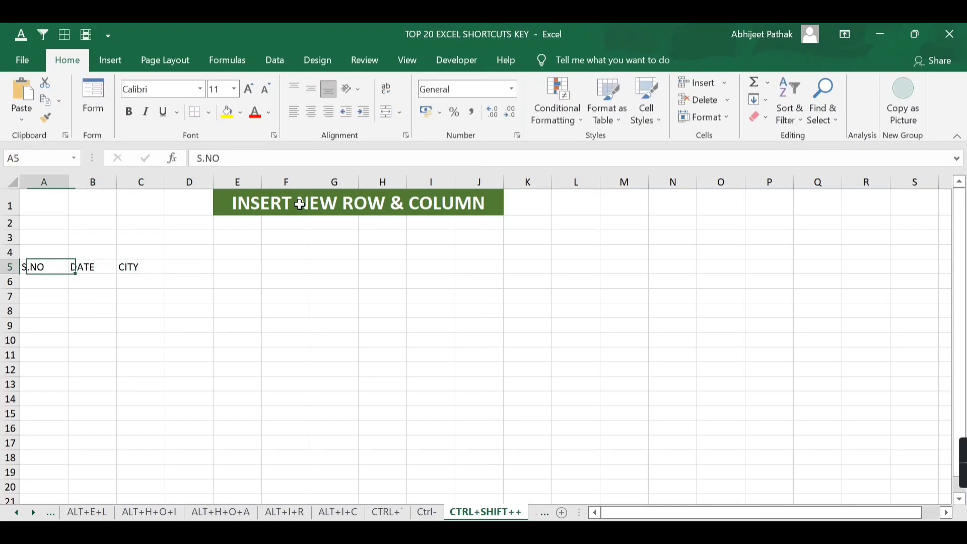
pyautogui.press('Right')
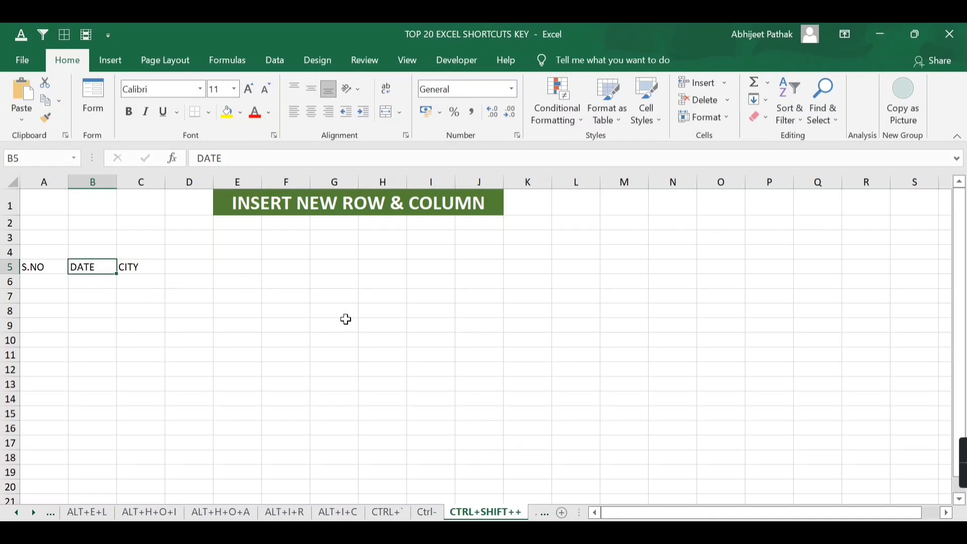
# Insert a single blank column before DATE with Ctrl+Shift++, then undo it
pyautogui.hotkey('ctrl', 'space')
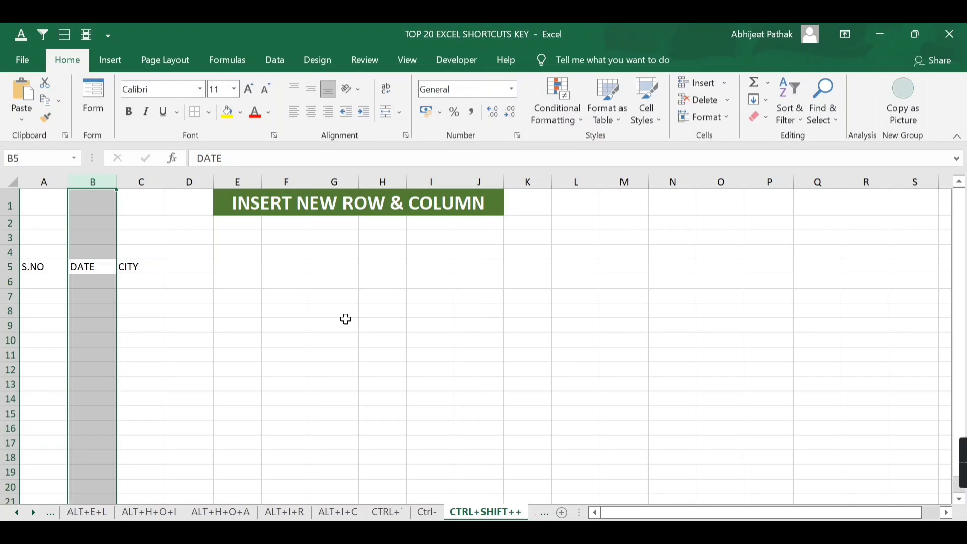
pyautogui.hotkey('ctrl', 'shift', '+')
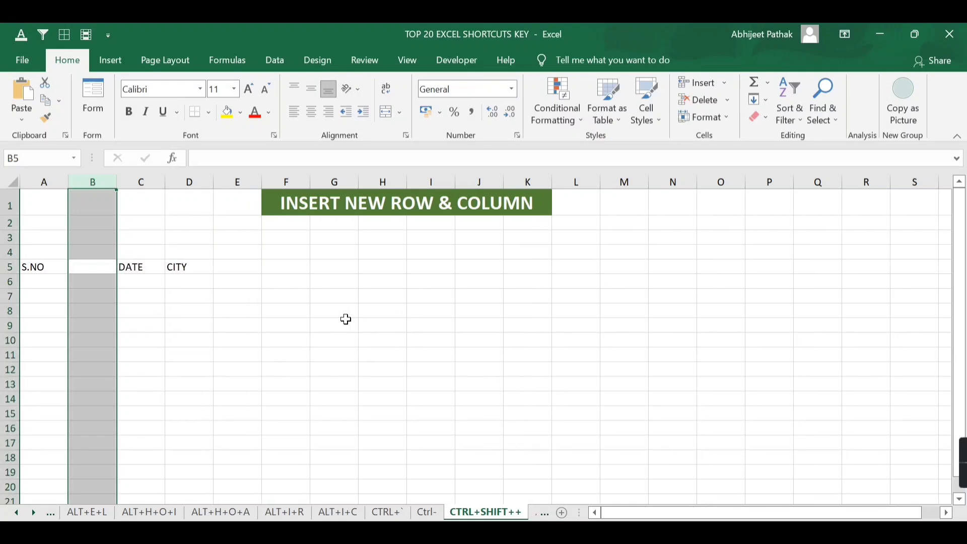
pyautogui.hotkey('ctrl', 'z')
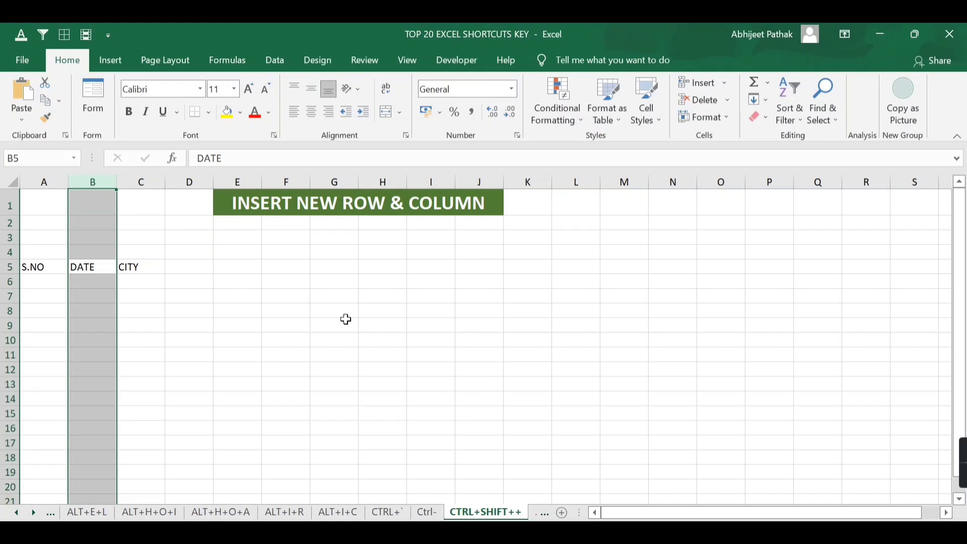
pyautogui.hotkey('shift', 'BackSpace')
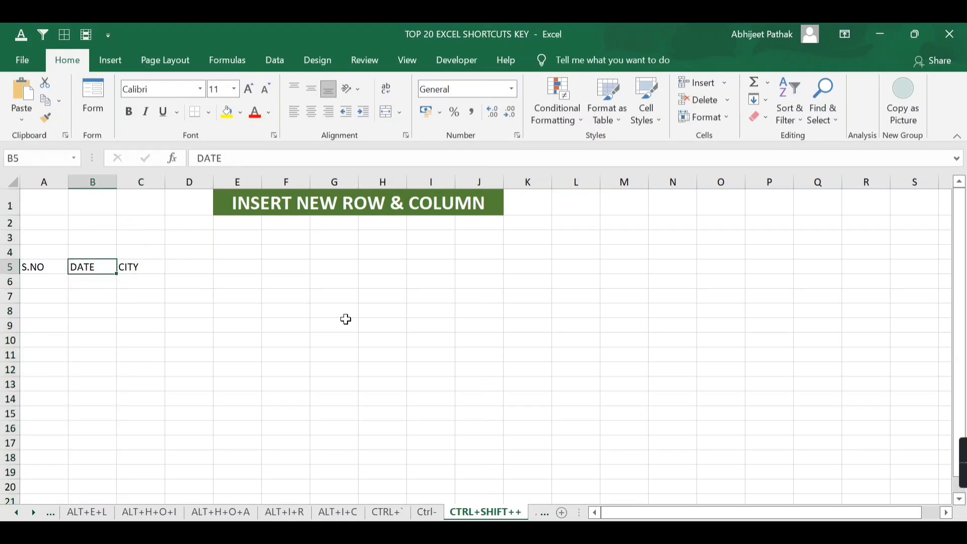
# Insert three blank columns across B:D before DATE, then undo the insertion
pyautogui.hotkey('ctrl', 'space')
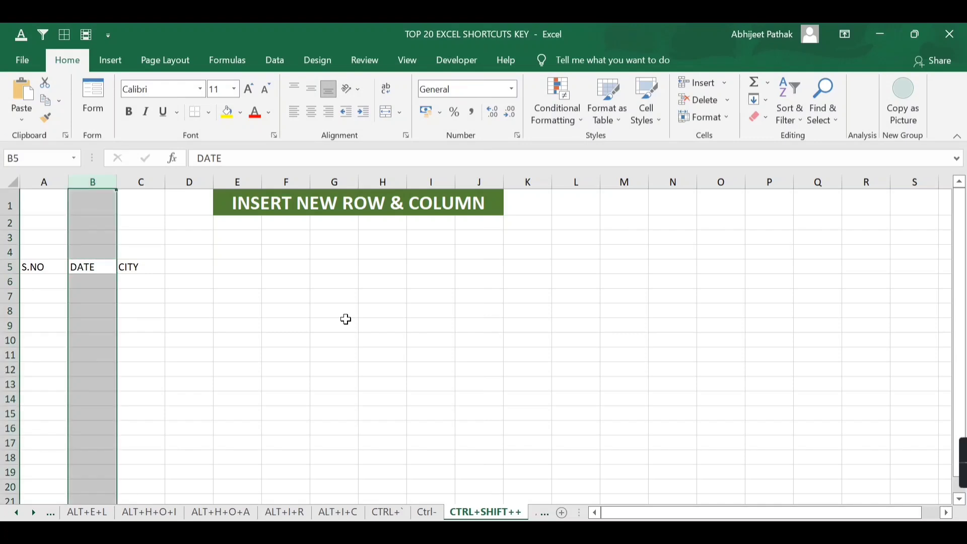
pyautogui.hotkey('shift', 'Right')
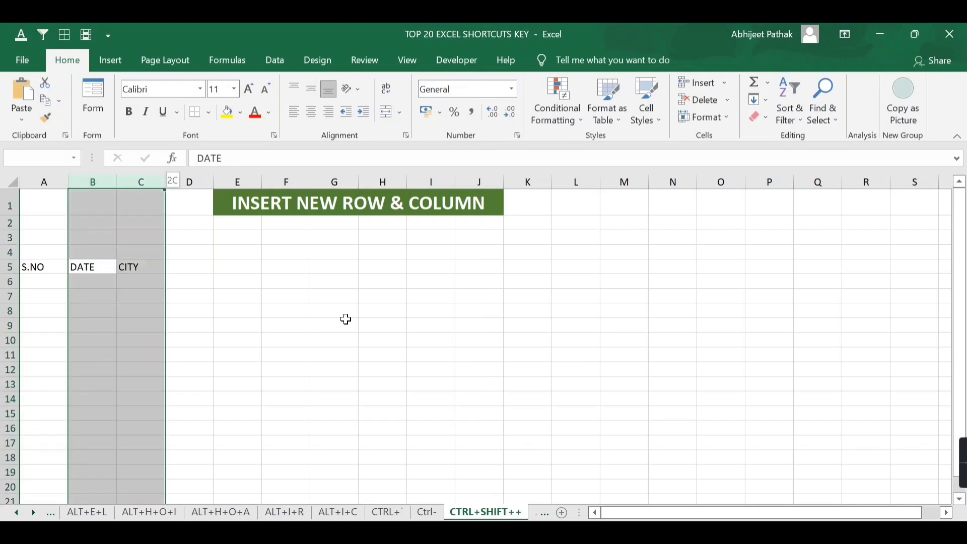
pyautogui.hotkey('shift', 'Right')
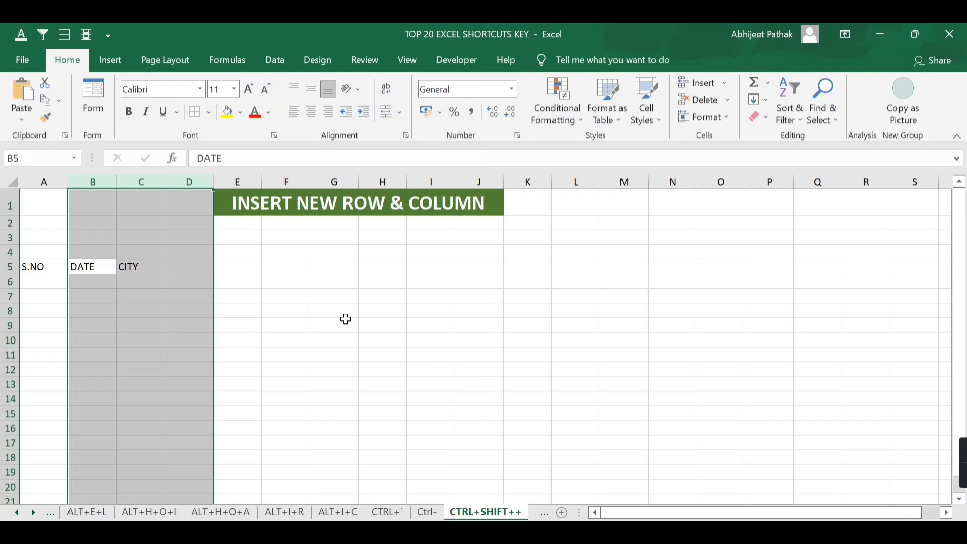
pyautogui.hotkey('ctrl', 'shift', '+')
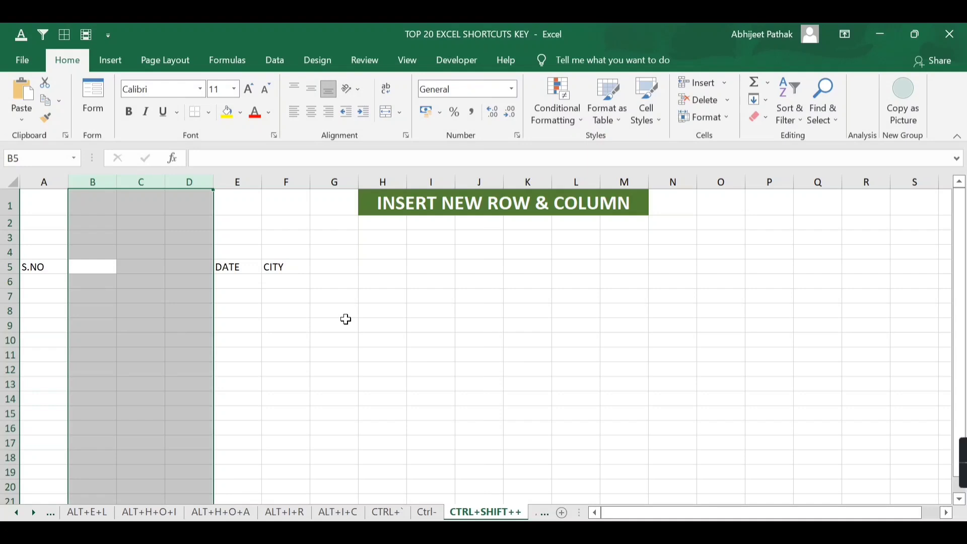
pyautogui.hotkey('ctrl', 'z')
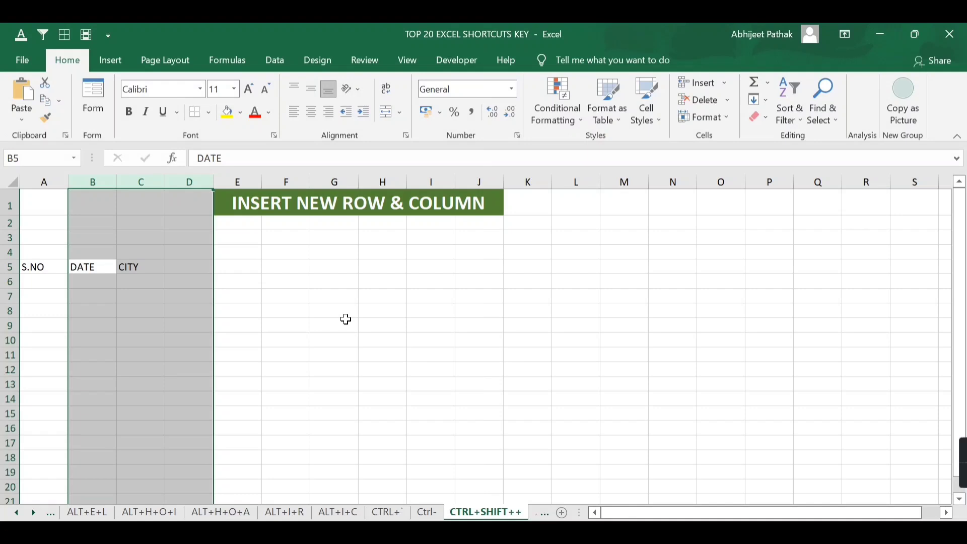
# Copy the DATE header from B5 and paste it into B6:B9
pyautogui.press('Down')
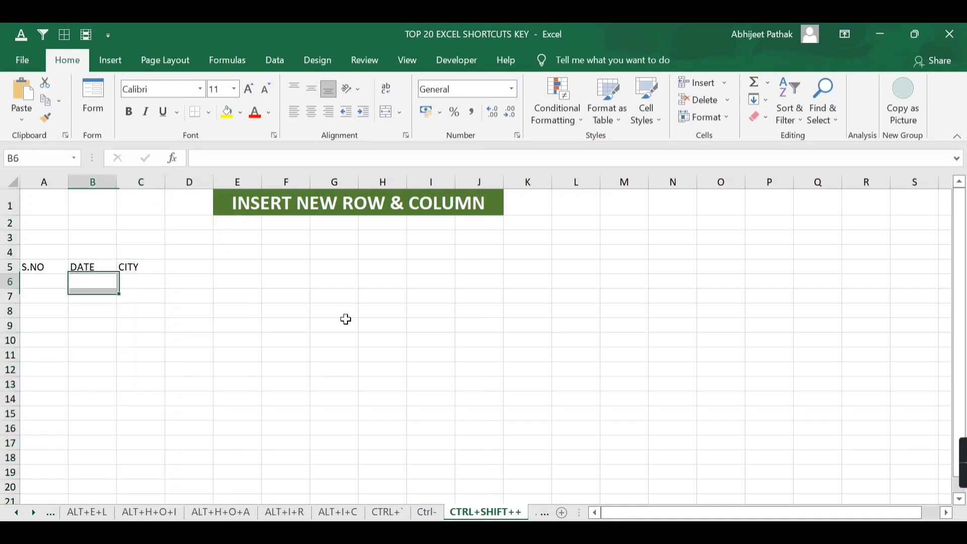
pyautogui.press('Up')
pyautogui.hotkey('ctrl', 'c')
pyautogui.press('Down')
pyautogui.hotkey('shift', 'Down')
pyautogui.hotkey('shift', 'Down')
pyautogui.hotkey('shift', 'Down')
pyautogui.hotkey('ctrl', 'v')
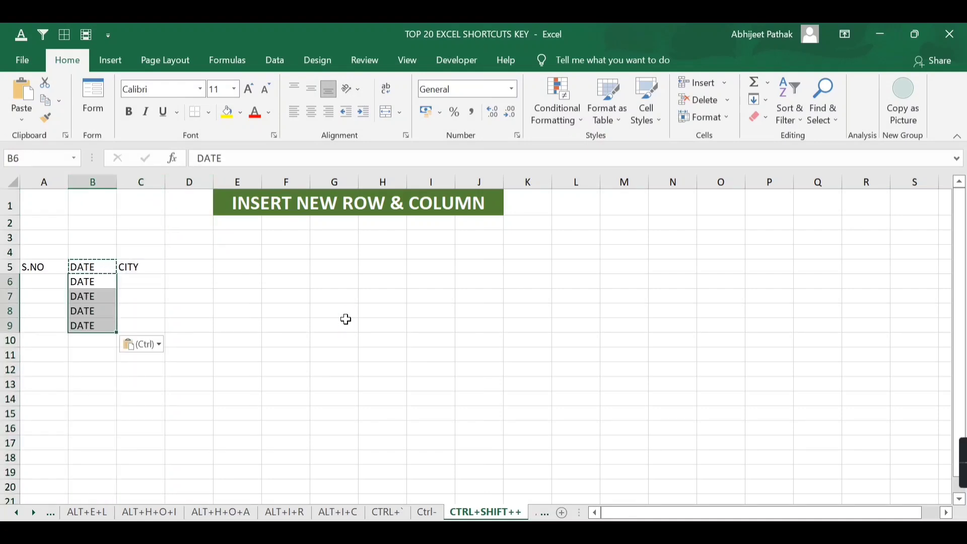
pyautogui.hotkey('shift', 'Up')
pyautogui.hotkey('shift', 'Up')
pyautogui.hotkey('shift', 'Up')
pyautogui.press('Up')
pyautogui.press('Down')
pyautogui.hotkey('shift', 'Up')
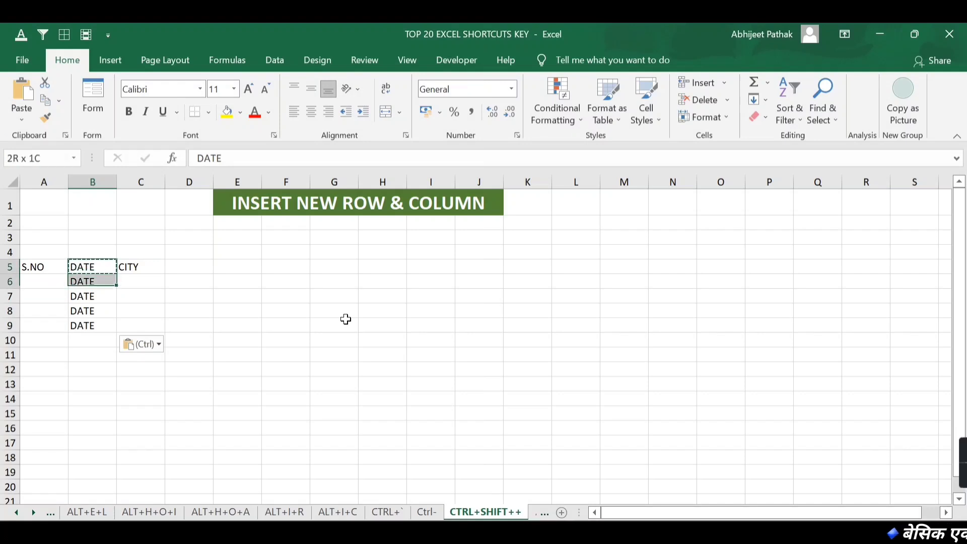
pyautogui.hotkey('shift', 'Down')
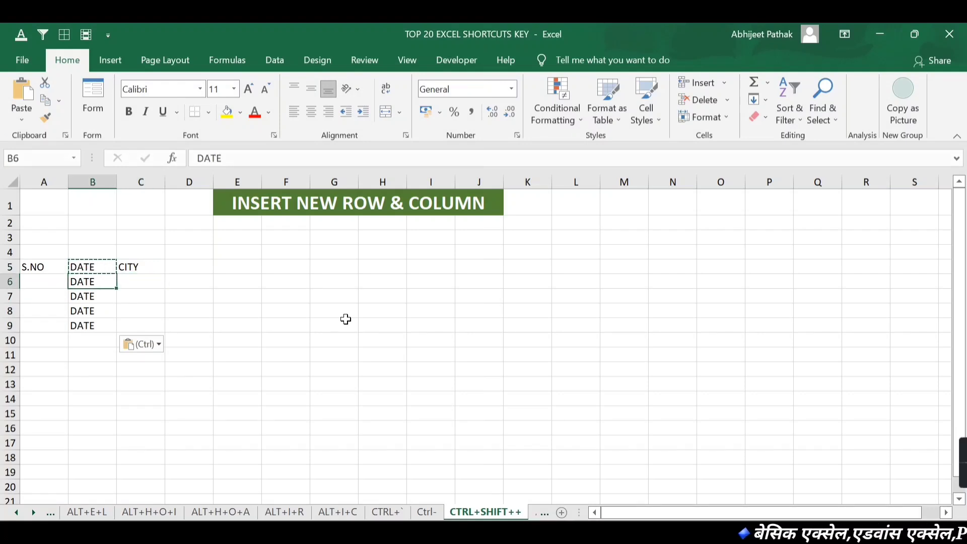
pyautogui.hotkey('shift', 'Down')
pyautogui.press('Right')
# Insert one blank row at row 7 and undo it, then insert three rows at 7–9
pyautogui.press('Down')
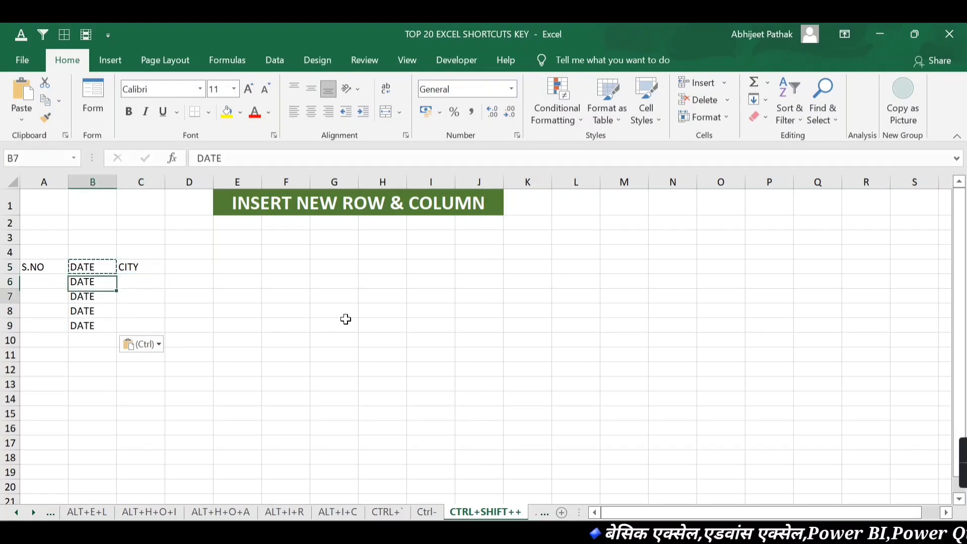
pyautogui.hotkey('shift', 'space')
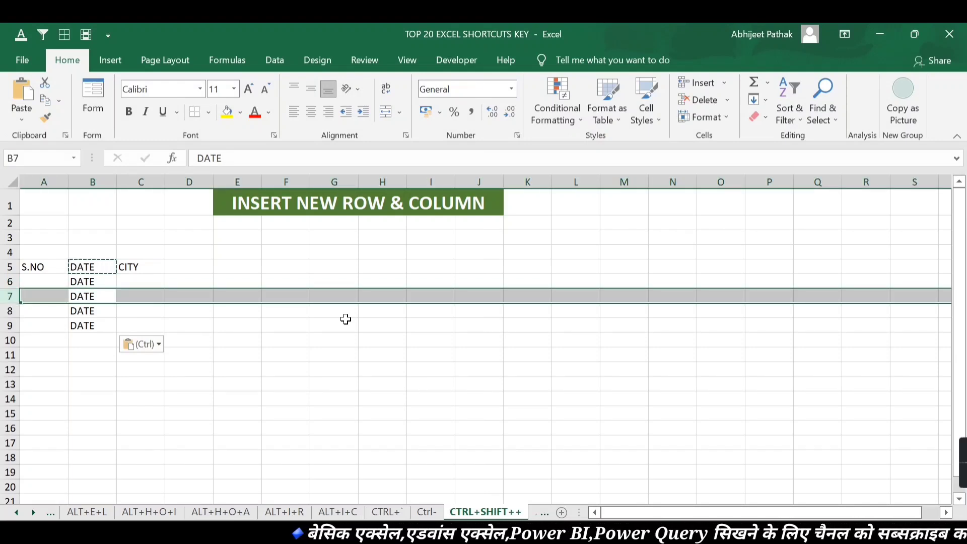
pyautogui.hotkey('ctrl', 'shift', '+')
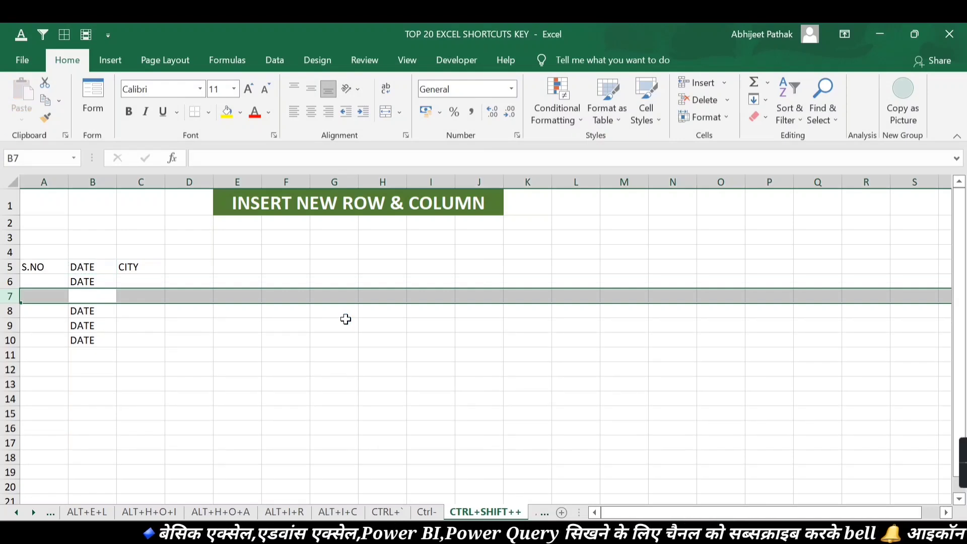
pyautogui.hotkey('ctrl', 'z')
pyautogui.hotkey('shift', 'Down')
pyautogui.hotkey('shift', 'Down')
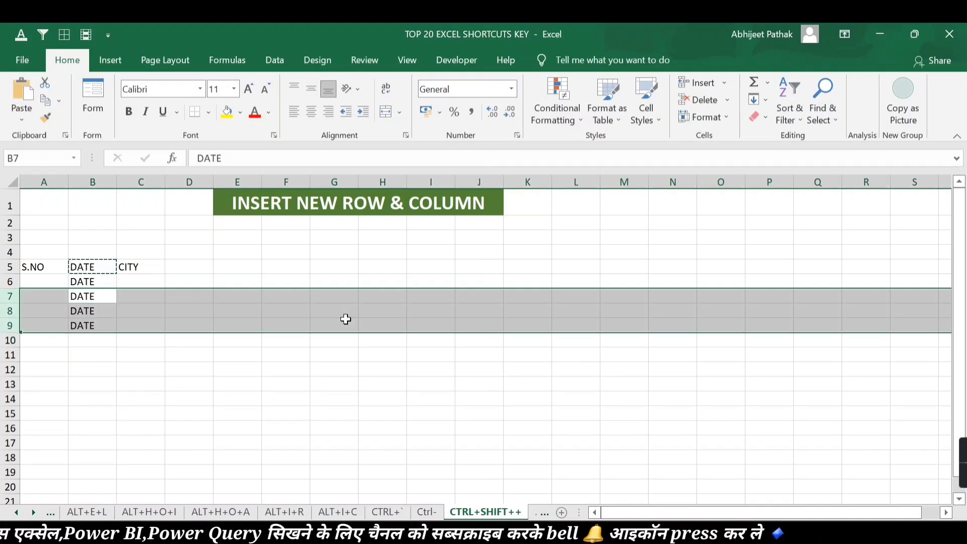
pyautogui.hotkey('ctrl', 'shift', '+')
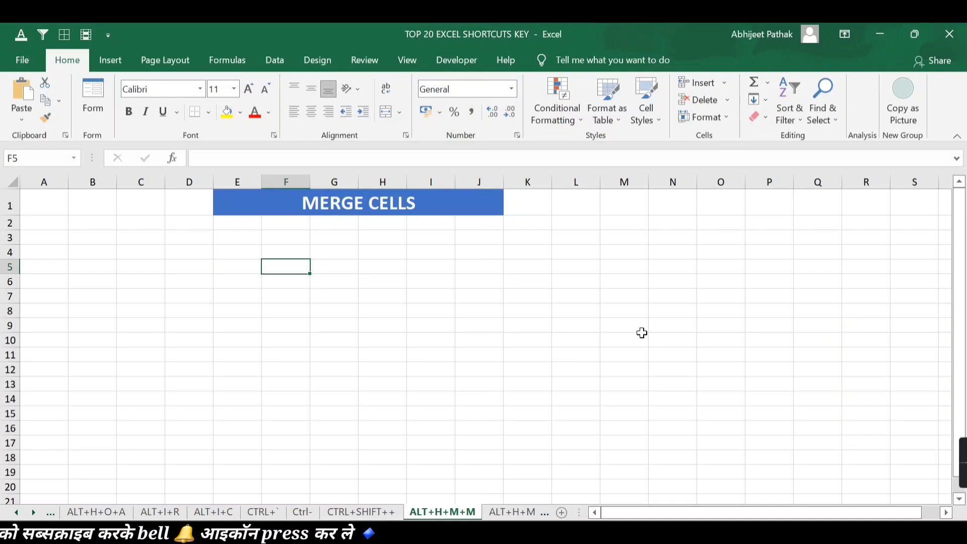
# Enter the headers S.NO, DATE, CITY and ADDRESS across F5:I5
pyautogui.write('S')
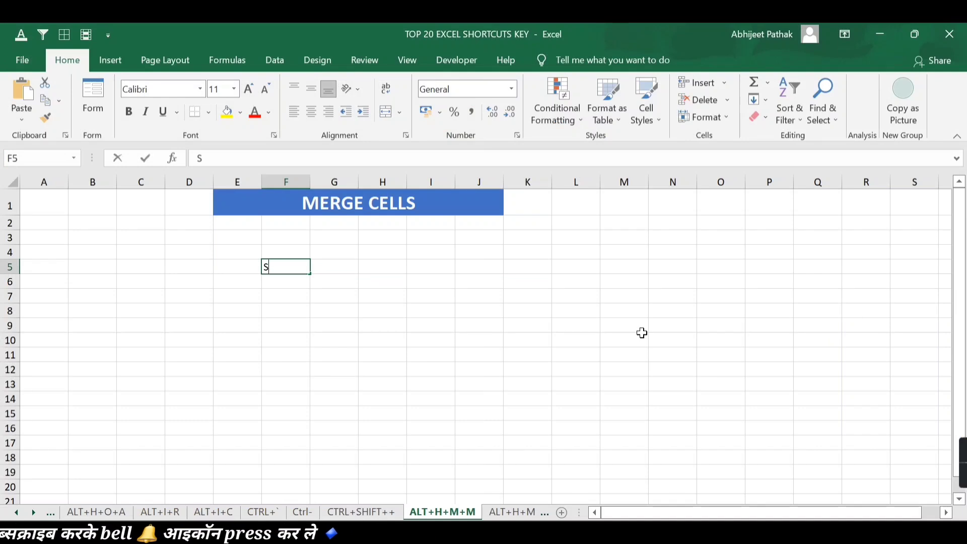
pyautogui.write('.NO')
pyautogui.press('Tab')
pyautogui.write('DATE')
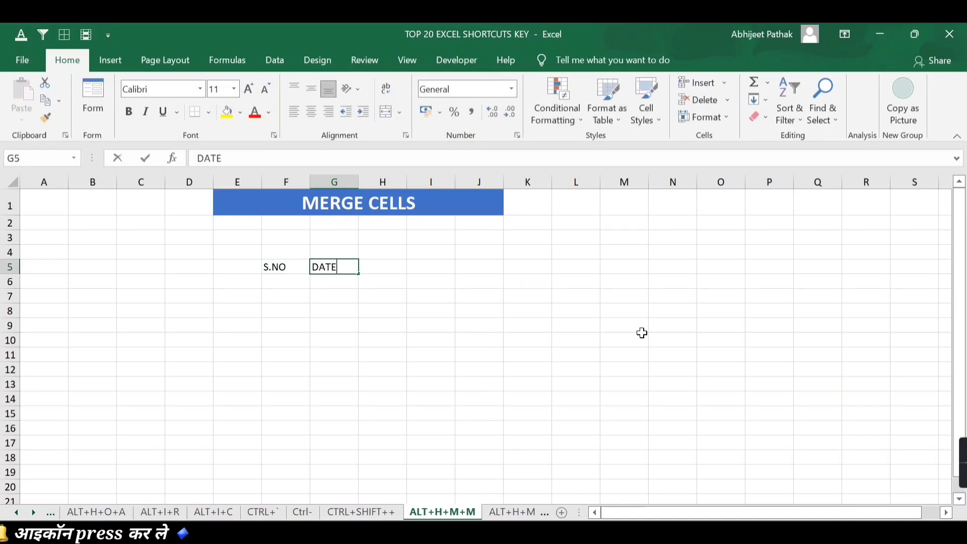
pyautogui.press('Tab')
pyautogui.write('CITY')
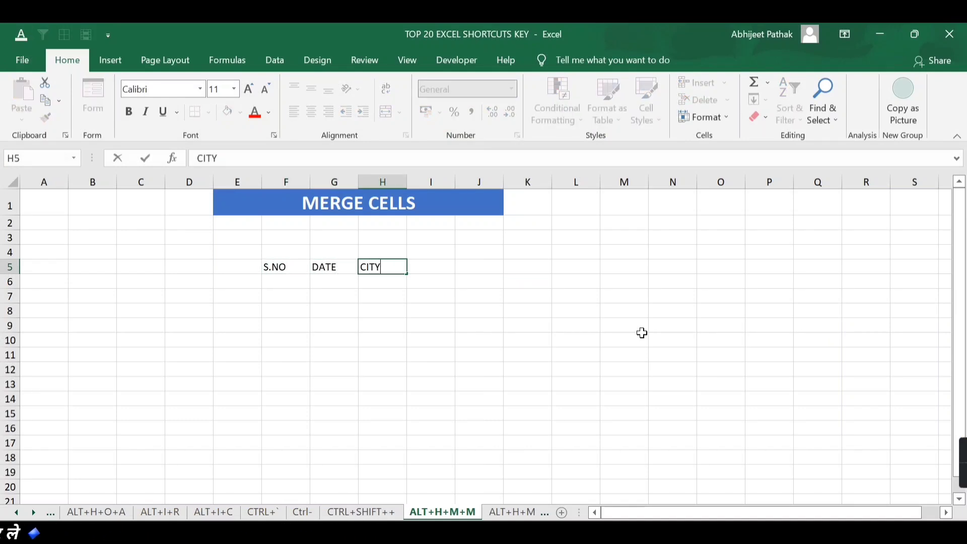
pyautogui.press('Up')
pyautogui.press('Left')
pyautogui.press('Left')
pyautogui.press('Right')
pyautogui.press('Right')
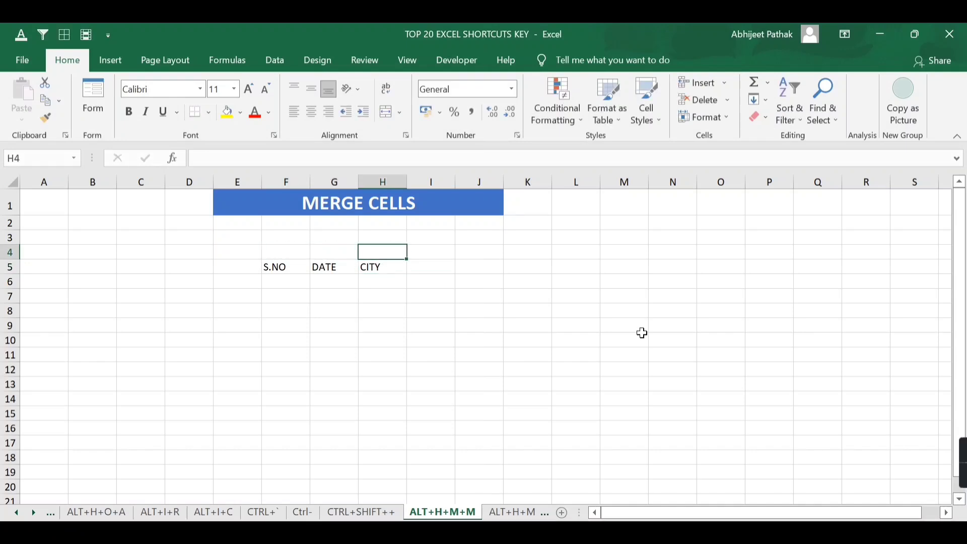
pyautogui.press('Down')
pyautogui.press('Right')
pyautogui.write('RES')
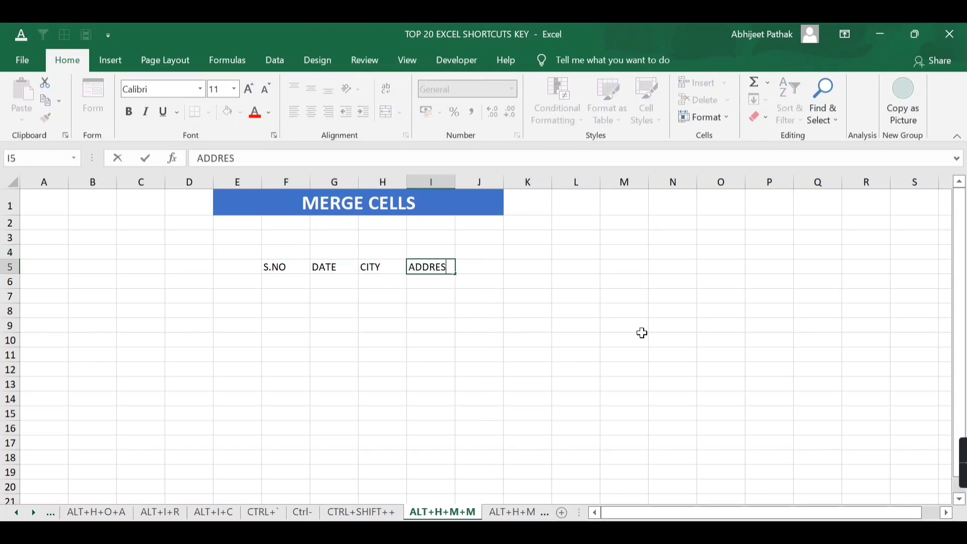
pyautogui.press('Up')
# Type the title CITY WISE DATA into F4
pyautogui.press('Left')
pyautogui.press('Left')
pyautogui.press('Left')
pyautogui.hotkey('shift', 'Right')
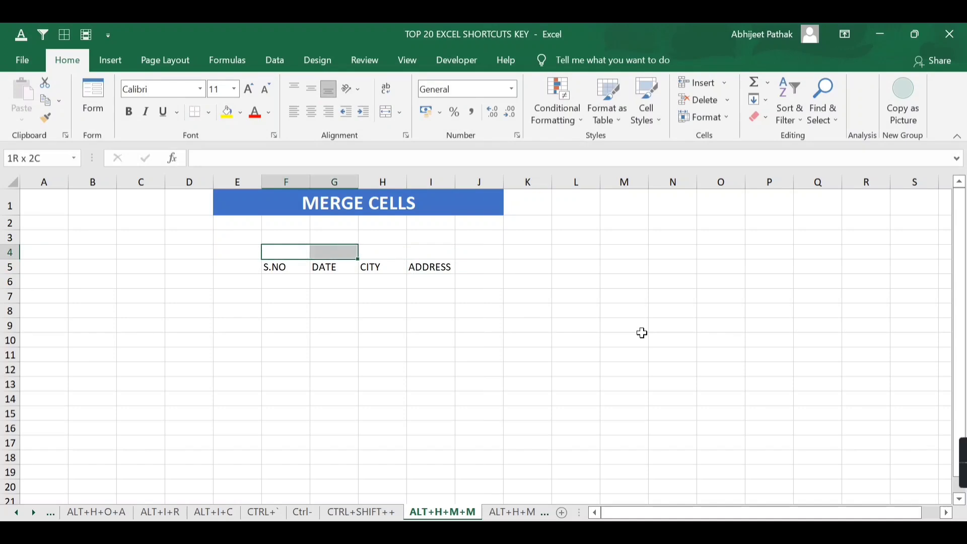
pyautogui.hotkey('shift', 'Right')
pyautogui.hotkey('shift', 'Right')
pyautogui.hotkey('shift', 'Left')
pyautogui.hotkey('shift', 'Left')
pyautogui.hotkey('shift', 'Left')
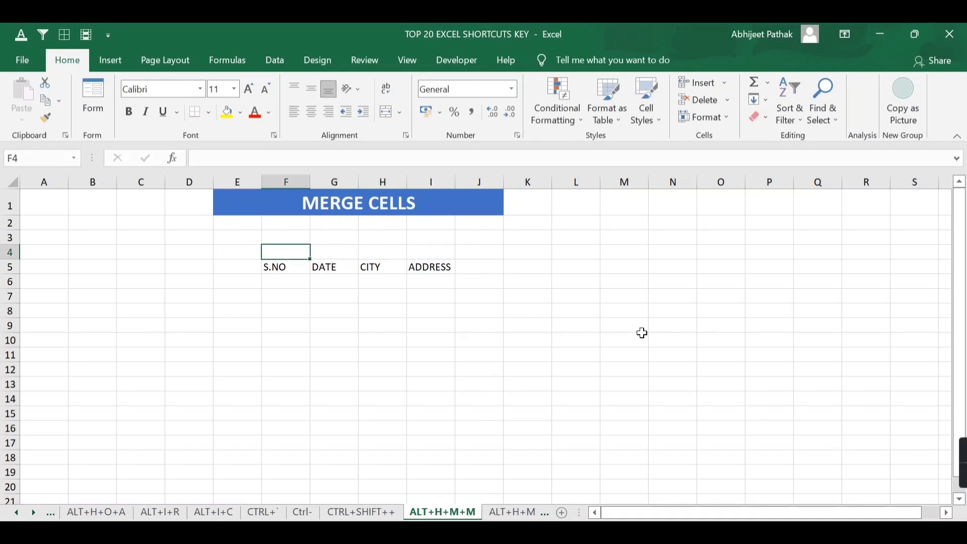
pyautogui.write('CITY WISE D')
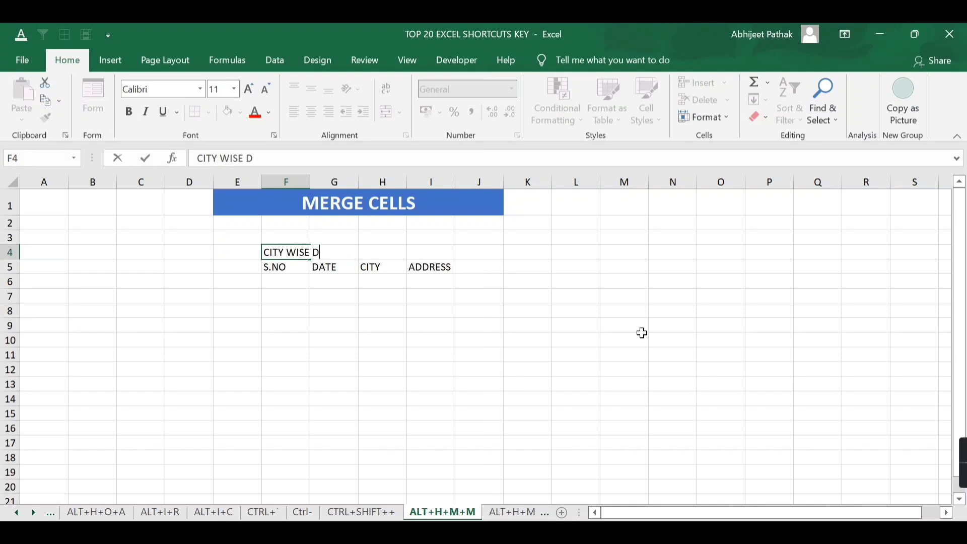
pyautogui.write('ATA')
pyautogui.press('Tab')
# Select F4:I4 and merge it with the Alt+H+M keyboard sequence
pyautogui.press('Left')
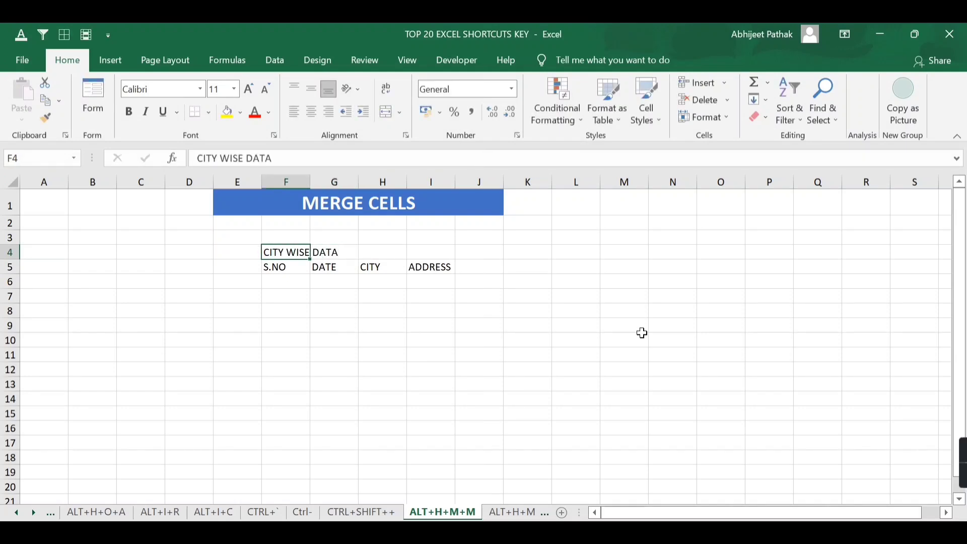
pyautogui.press('Right')
pyautogui.press('Right')
pyautogui.press('Right')
pyautogui.press('Left')
pyautogui.press('Left')
pyautogui.press('Left')
pyautogui.hotkey('shift', 'Right')
pyautogui.hotkey('shift', 'Right')
pyautogui.hotkey('shift', 'Right')
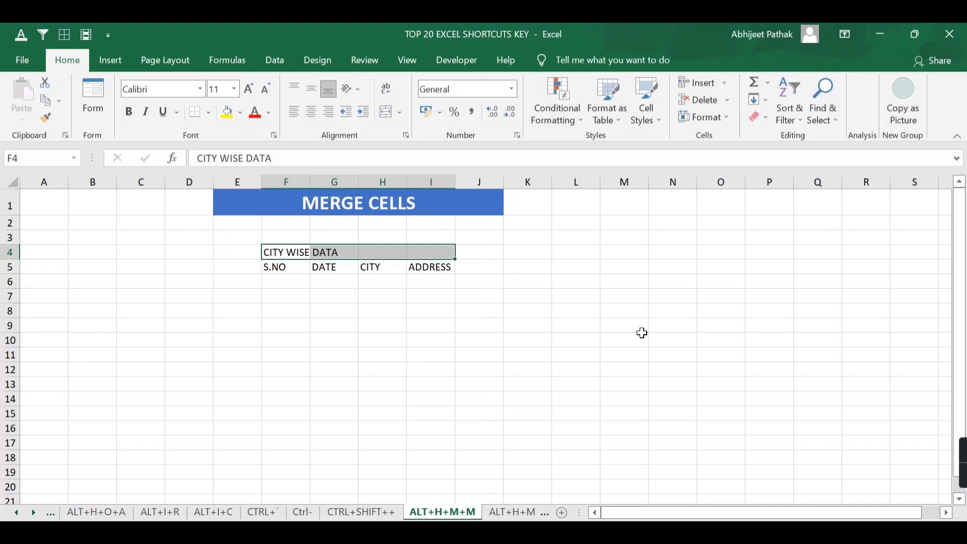
pyautogui.press('alt')
pyautogui.press('h')
pyautogui.press('m')
pyautogui.press('m')
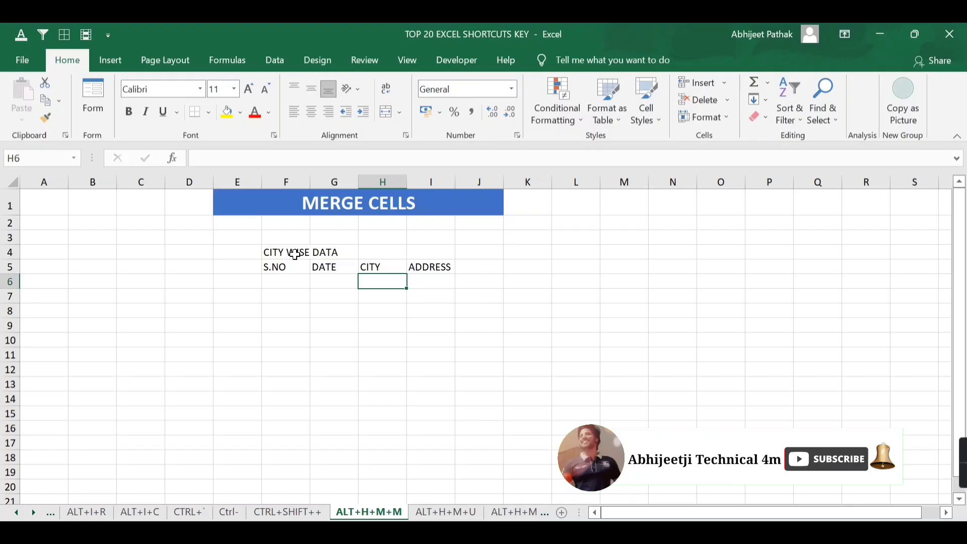
# Merge F4:I4 so CITY WISE DATA spans a single cell
pyautogui.moveTo(298, 252); pyautogui.dragTo(424, 256)
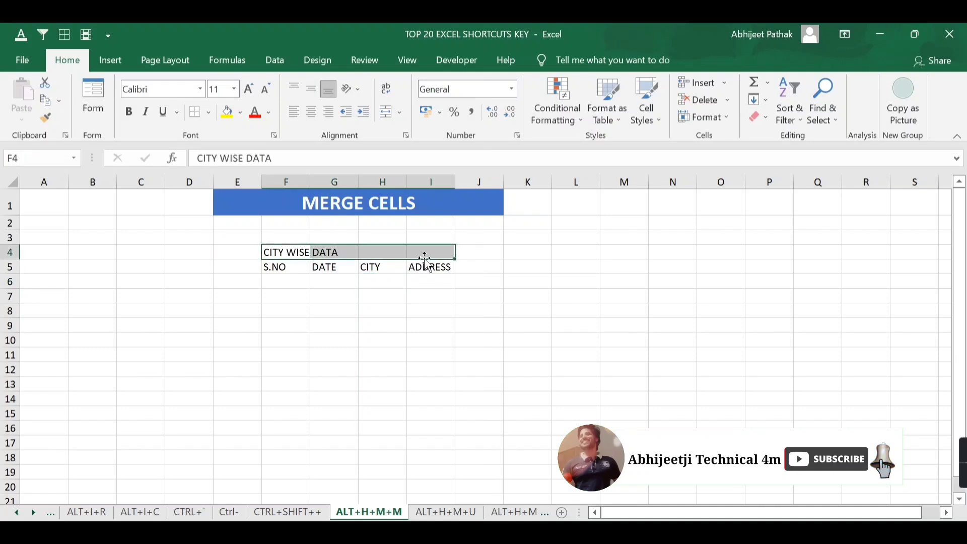
pyautogui.hotkey('alt', 'h')
pyautogui.press('m')
pyautogui.press('m')
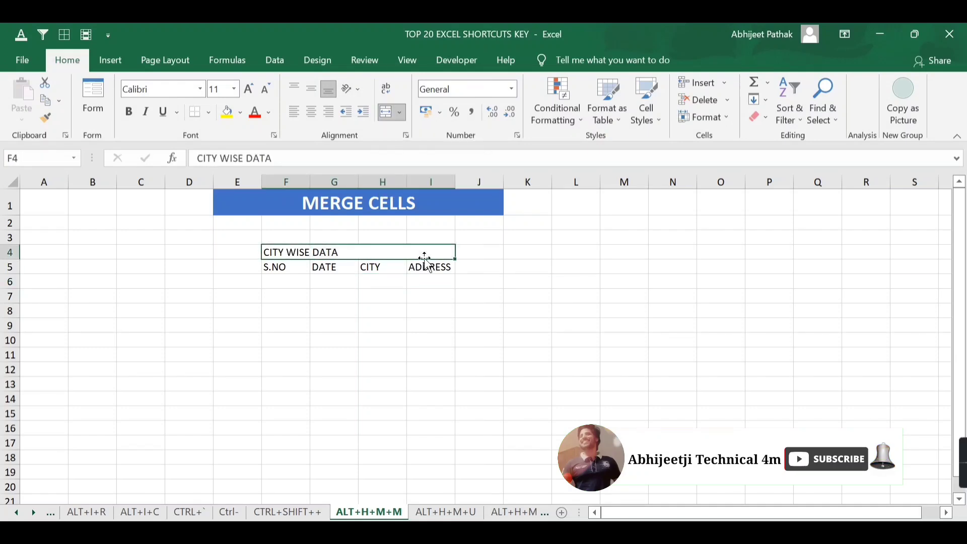
# Unmerge the CITY WISE DATA title back into separate cells
pyautogui.press('Right')
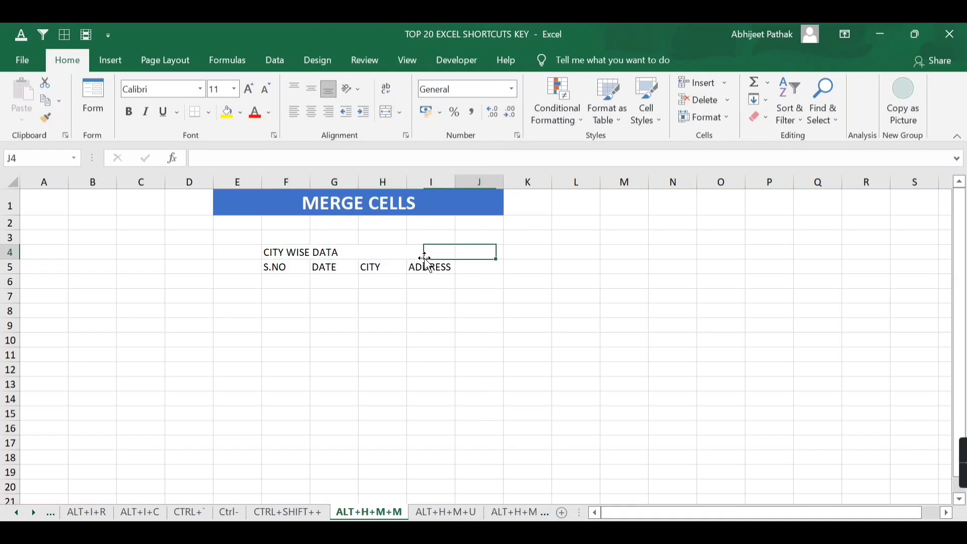
pyautogui.press('Left')
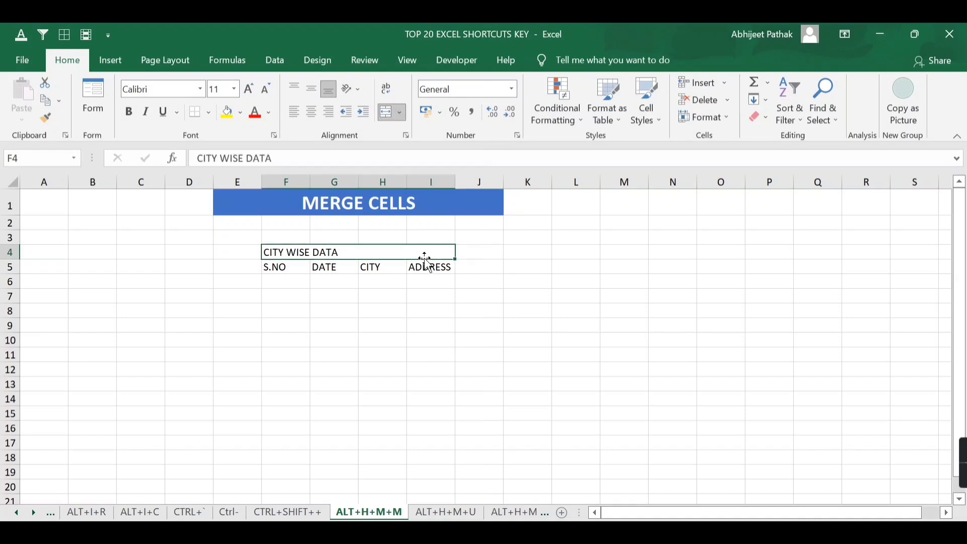
pyautogui.press('alt')
pyautogui.press('m')
pyautogui.press('m')
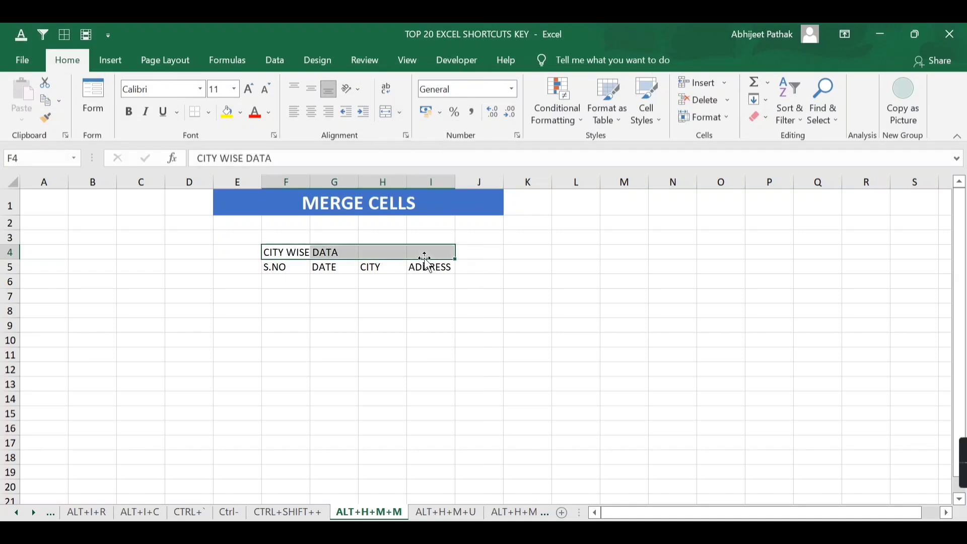
pyautogui.press('Right')
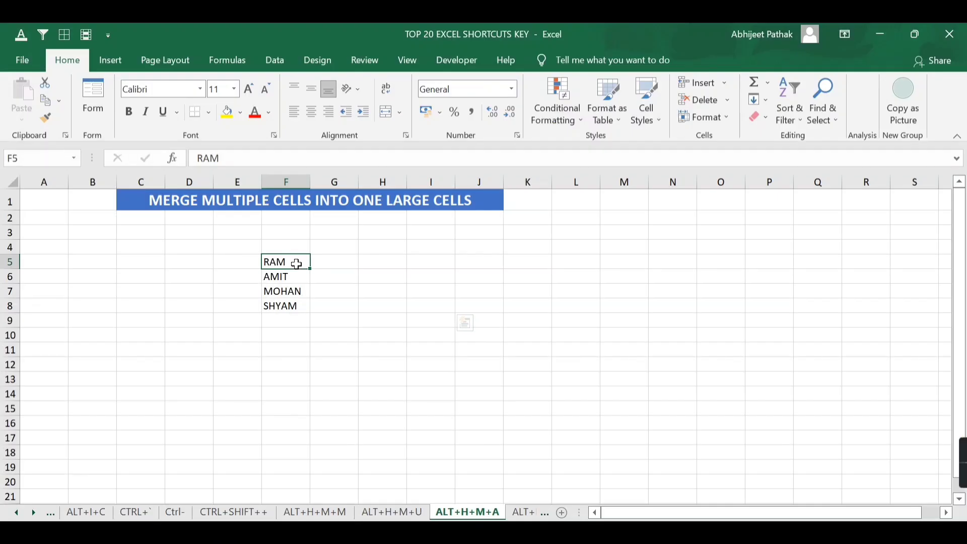
# Select the name block F5:I8 holding RAM, AMIT, MOHAN and SHYAM
pyautogui.moveTo(296, 264); pyautogui.dragTo(289, 304)
pyautogui.moveTo(289, 269)
pyautogui.mouseDown()
pyautogui.moveTo(302, 307)
pyautogui.moveTo(457, 307)
pyautogui.moveTo(444, 309)
pyautogui.mouseUp()
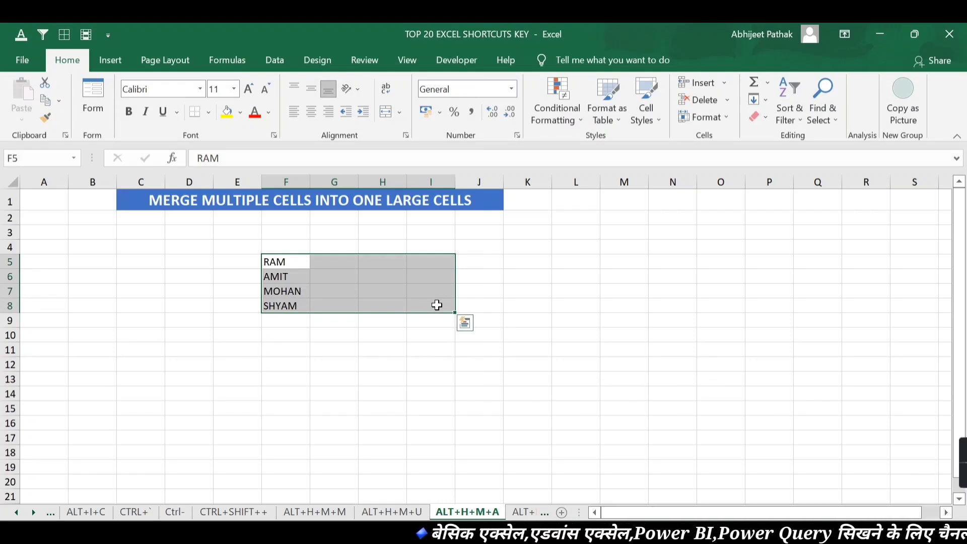
# Apply Merge Across to F5:I8 so each name row merges, then undo it
pyautogui.press('alt')
pyautogui.press('h')
pyautogui.press('m')
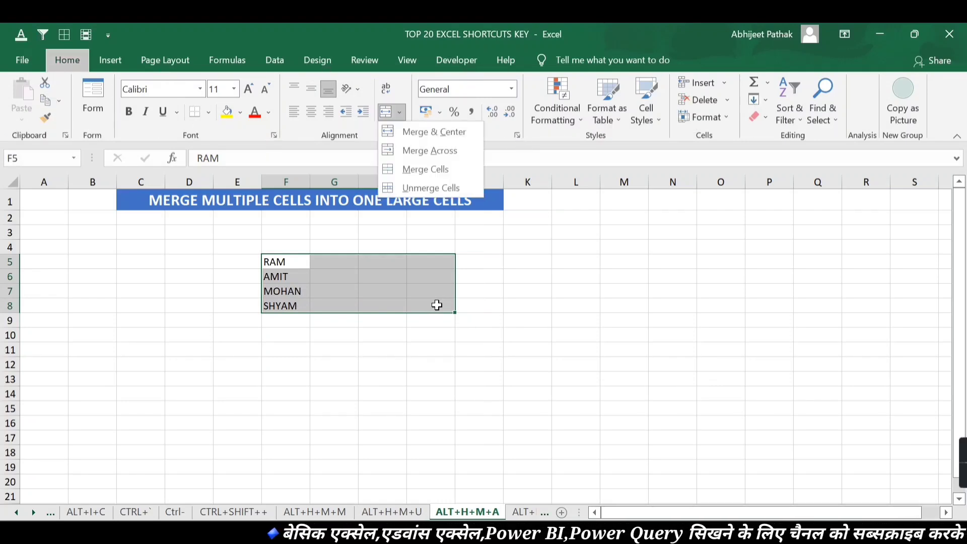
pyautogui.press('a')
pyautogui.press('Down')
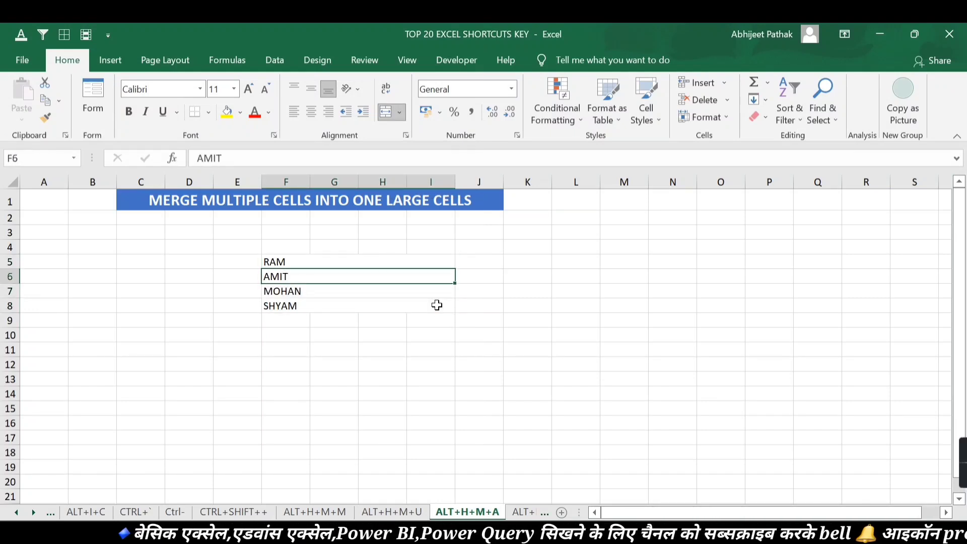
pyautogui.press('Down')
pyautogui.press('Down')
pyautogui.press('Up')
pyautogui.press('Up')
pyautogui.press('Up')
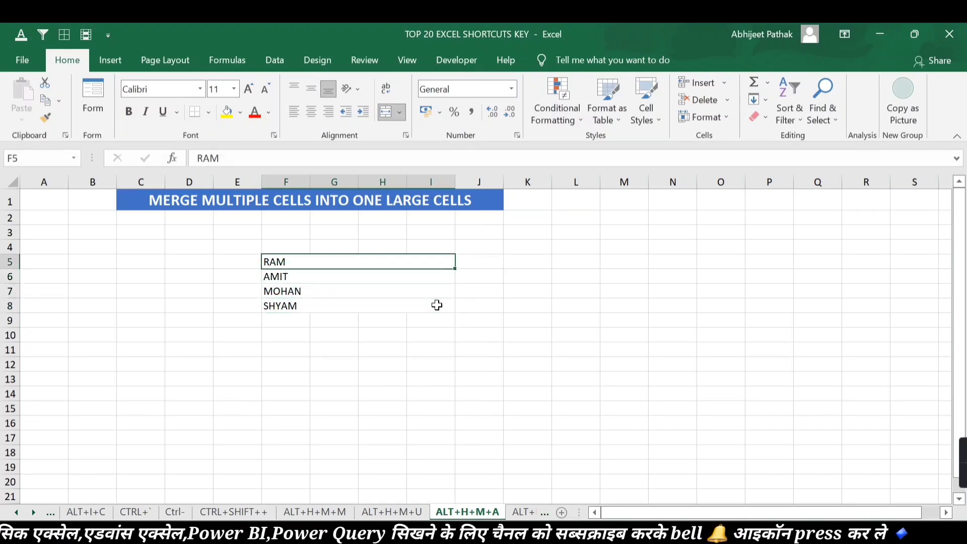
pyautogui.hotkey('ctrl', 'z')
# Merge F5:I8 into one cell keeping only RAM after the warning, then undo it
pyautogui.press('alt')
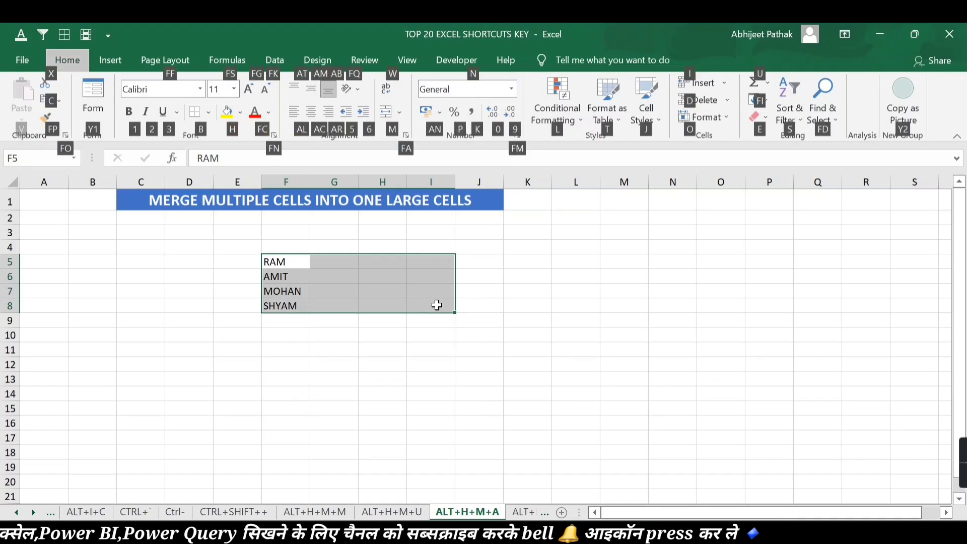
pyautogui.press('h')
pyautogui.press('m')
pyautogui.press('c')
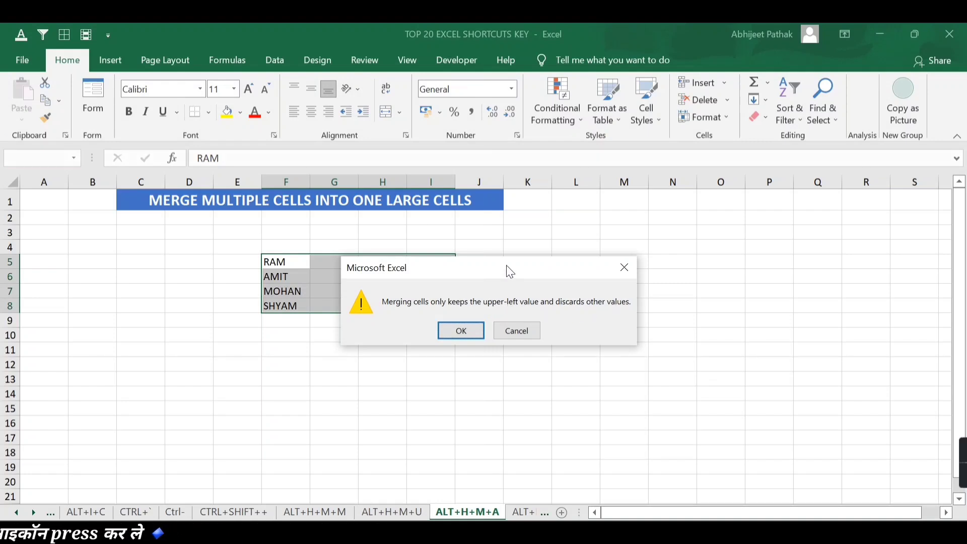
pyautogui.moveTo(509, 272); pyautogui.dragTo(445, 343)
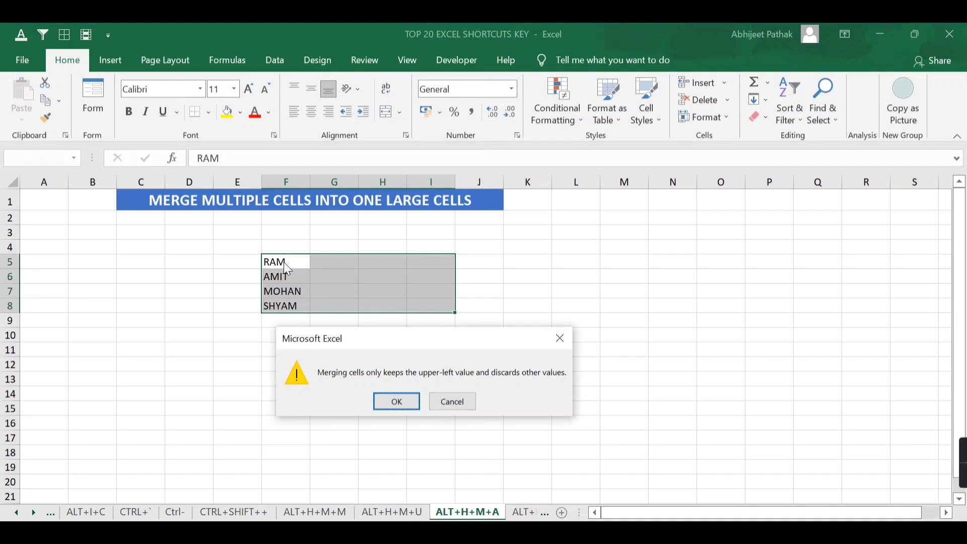
pyautogui.click(396, 403)
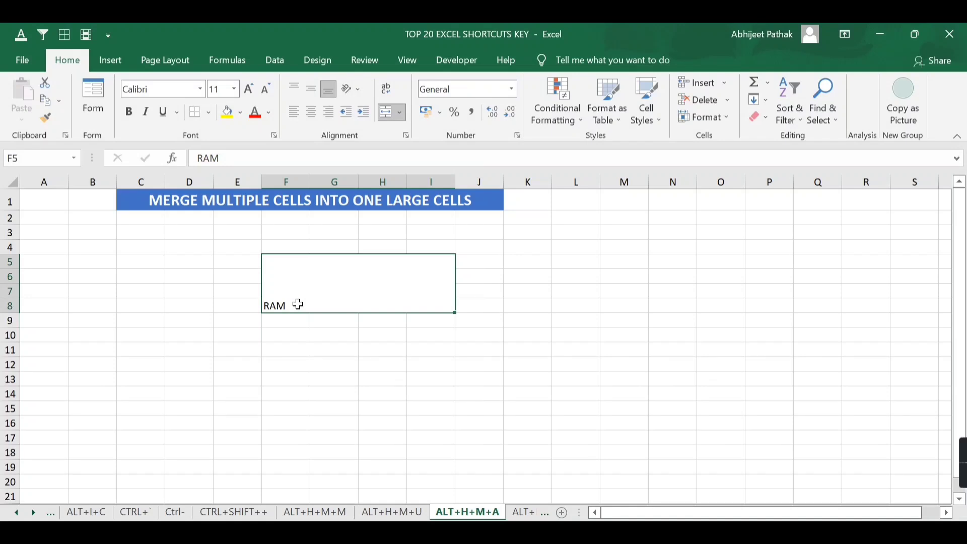
pyautogui.hotkey('ctrl', 'z')
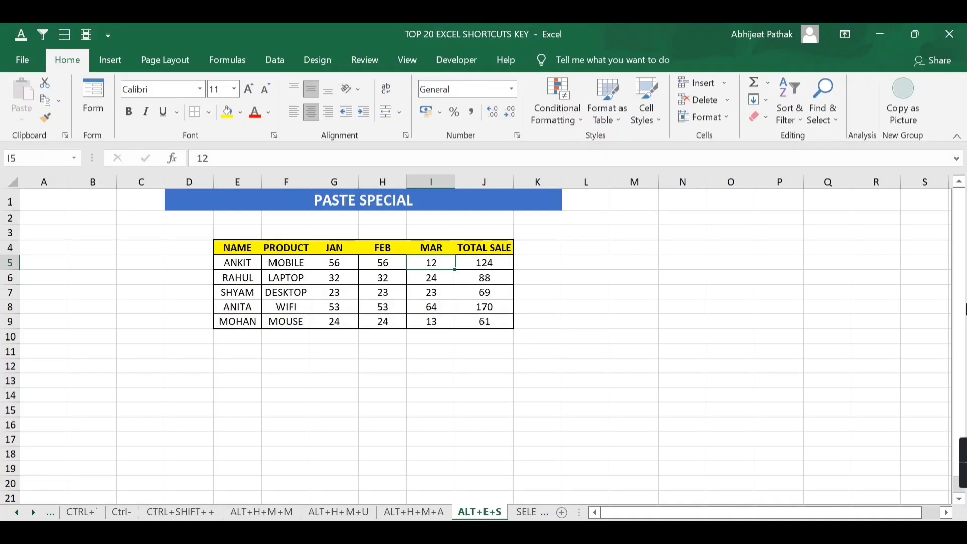
# Copy the TOTAL SALE formulas and paste them into N5:N9, which show 0s
pyautogui.press('Right')
pyautogui.click(282, 263)
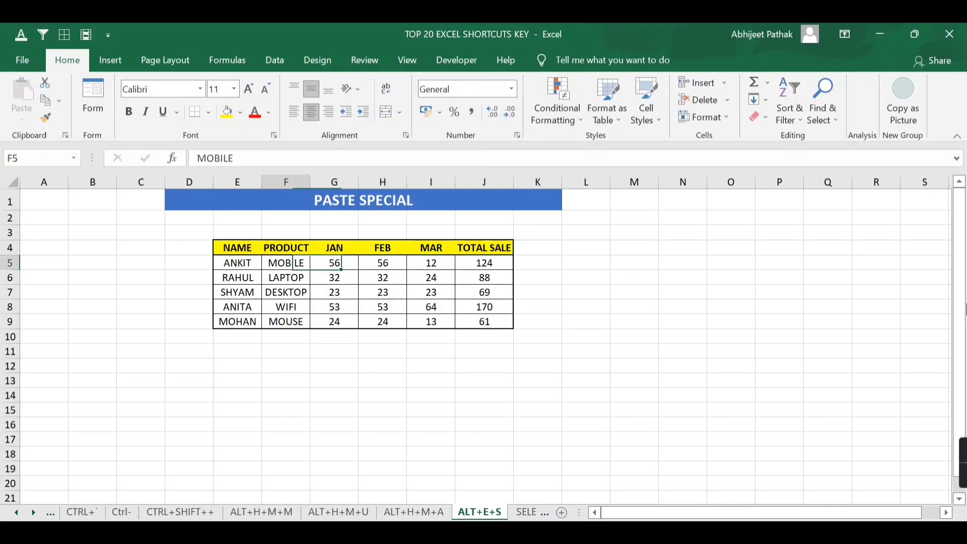
pyautogui.click(277, 248)
pyautogui.press('Right')
pyautogui.press('Right')
pyautogui.press('Right')
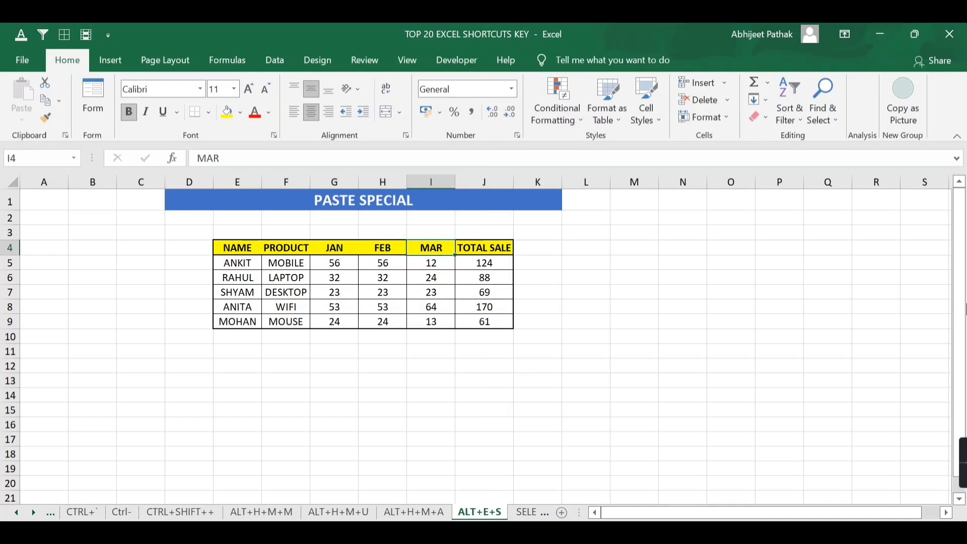
pyautogui.press('Down')
pyautogui.press('Down')
pyautogui.press('Right')
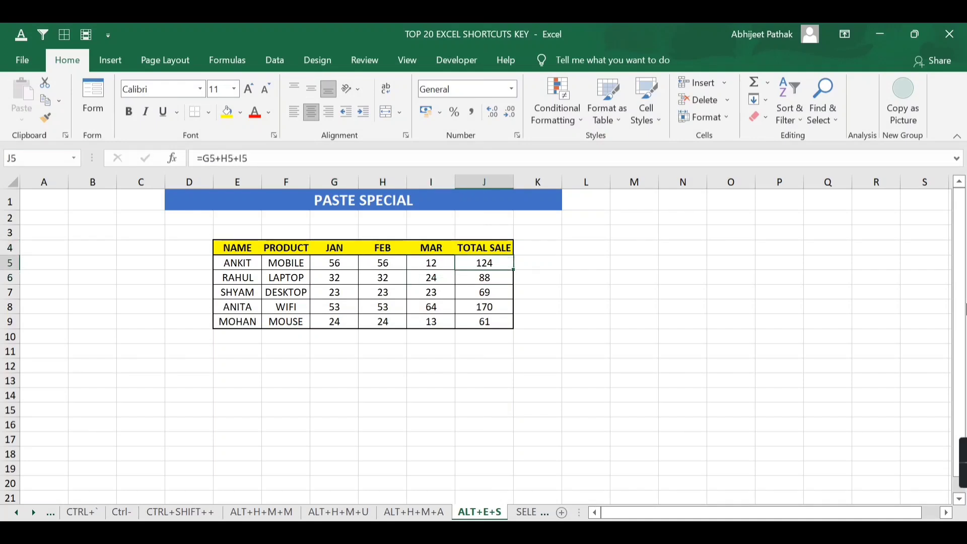
pyautogui.press('Down')
pyautogui.press('Up')
pyautogui.press('Up')
pyautogui.hotkey('shift', 'Down')
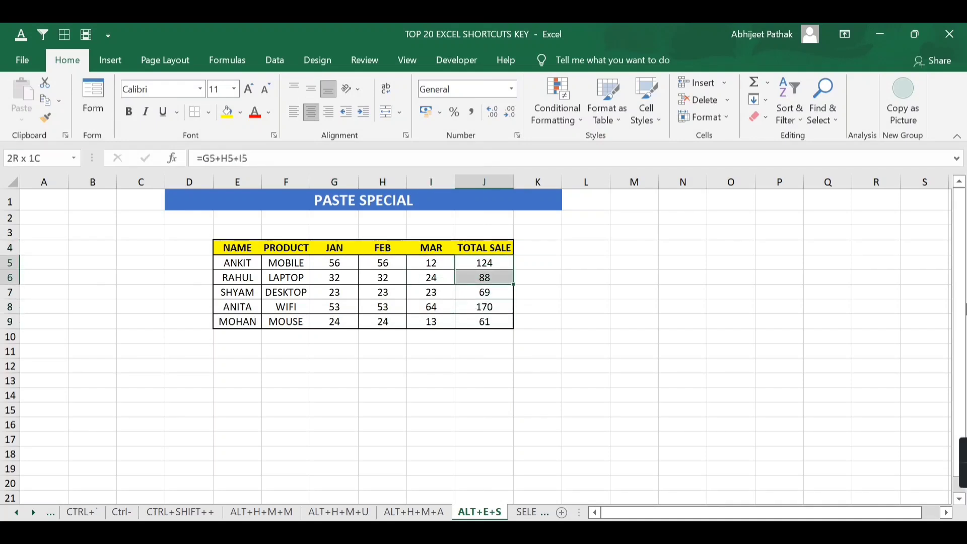
pyautogui.hotkey('shift', 'Down')
pyautogui.hotkey('shift', 'Down')
pyautogui.hotkey('shift', 'Down')
pyautogui.hotkey('ctrl', 'c')
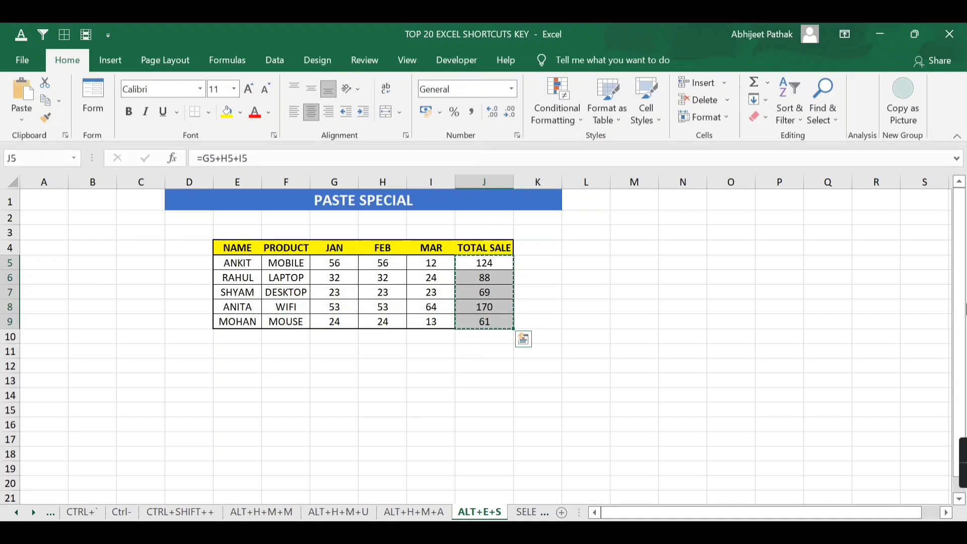
pyautogui.press('Right')
pyautogui.press('Right')
pyautogui.press('Right')
pyautogui.press('Right')
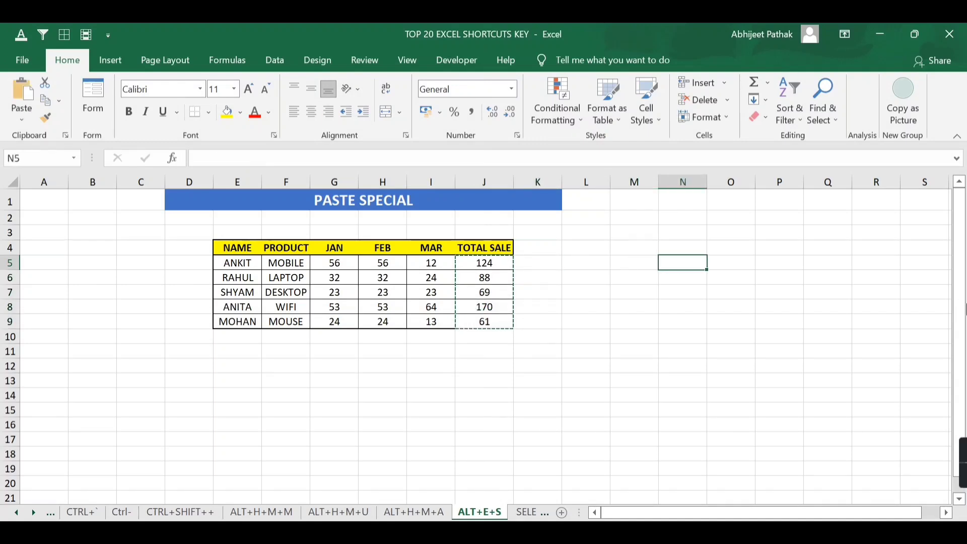
pyautogui.hotkey('ctrl', 'v')
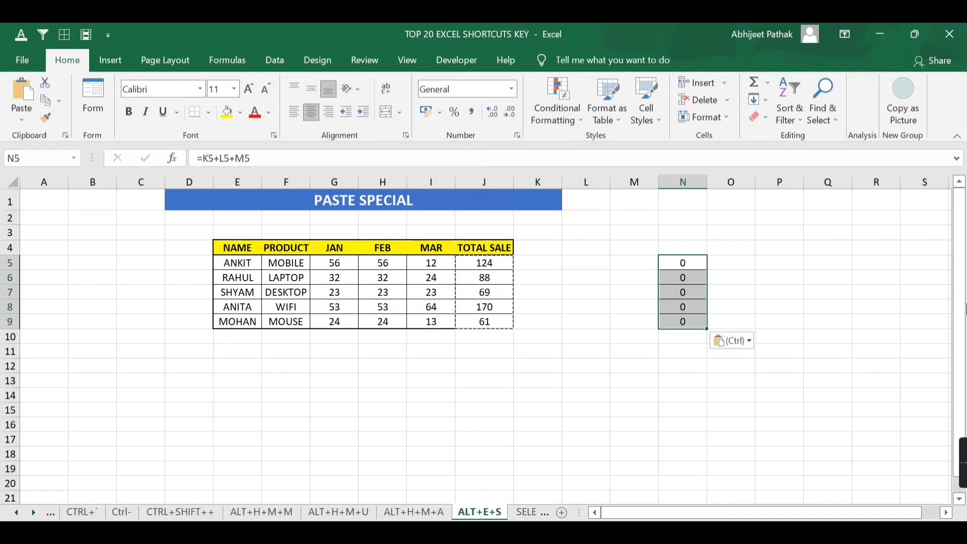
# Clear the zeros from N5:N9 and copy the TOTAL SALE column again
pyautogui.press('Left')
pyautogui.press('Left')
pyautogui.press('Left')
pyautogui.press('Left')
pyautogui.hotkey('shift', 'Down')
pyautogui.hotkey('shift', 'Down')
pyautogui.hotkey('shift', 'Down')
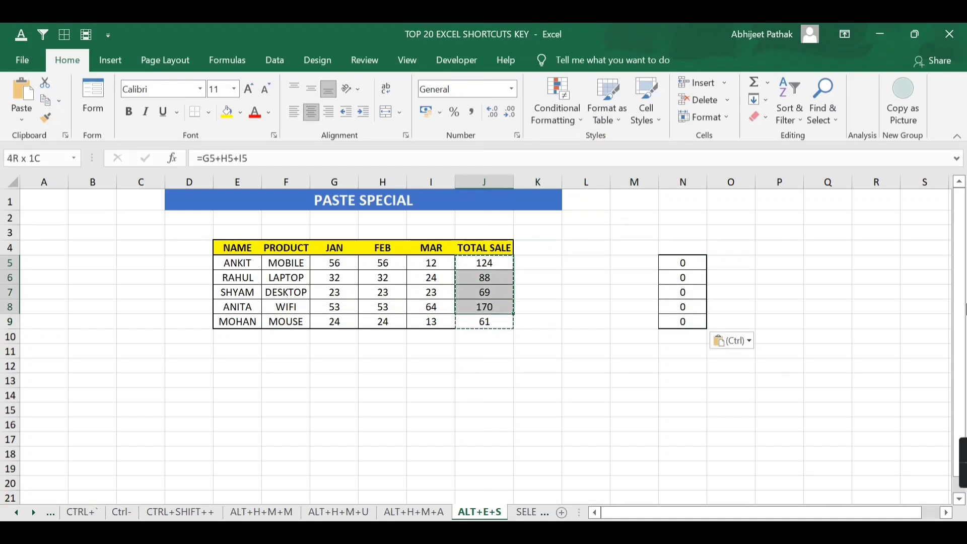
pyautogui.press('Right')
pyautogui.press('Right')
pyautogui.press('Right')
pyautogui.press('Right')
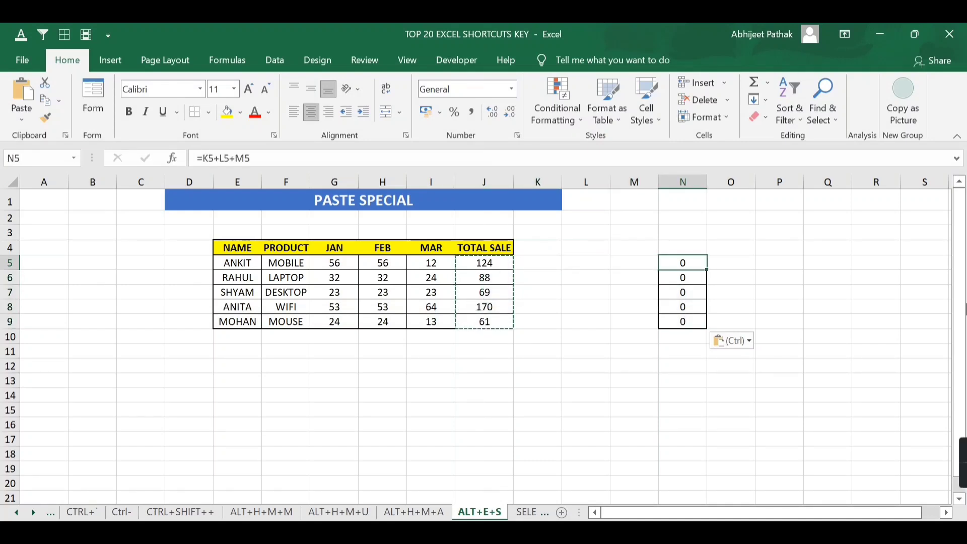
pyautogui.hotkey('shift', 'Down')
pyautogui.hotkey('shift', 'Down')
pyautogui.hotkey('shift', 'Down')
pyautogui.hotkey('shift', 'Down')
pyautogui.press('Delete')
pyautogui.press('Left')
pyautogui.press('Left')
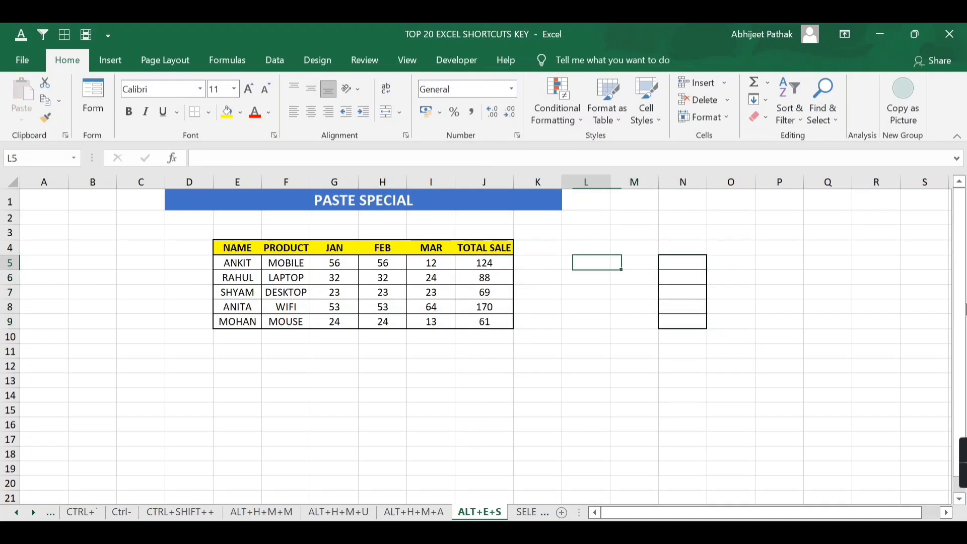
pyautogui.press('Left')
pyautogui.press('Left')
pyautogui.hotkey('shift', 'Down')
pyautogui.hotkey('shift', 'Down')
pyautogui.hotkey('shift', 'Down')
pyautogui.hotkey('shift', 'Down')
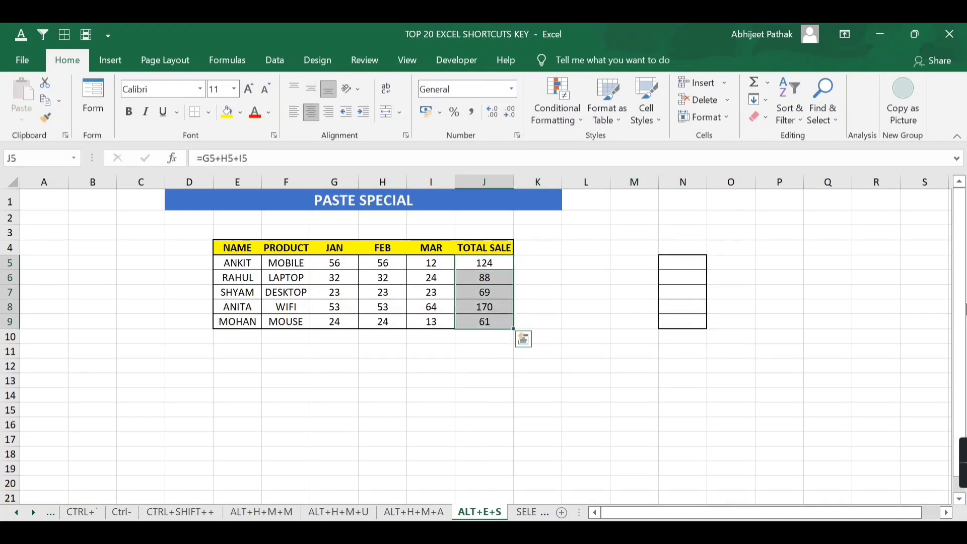
pyautogui.hotkey('ctrl', 'c')
# From cell P6, bring up Paste Special with Alt+E+S
pyautogui.press('Right')
pyautogui.press('Right')
pyautogui.press('Right')
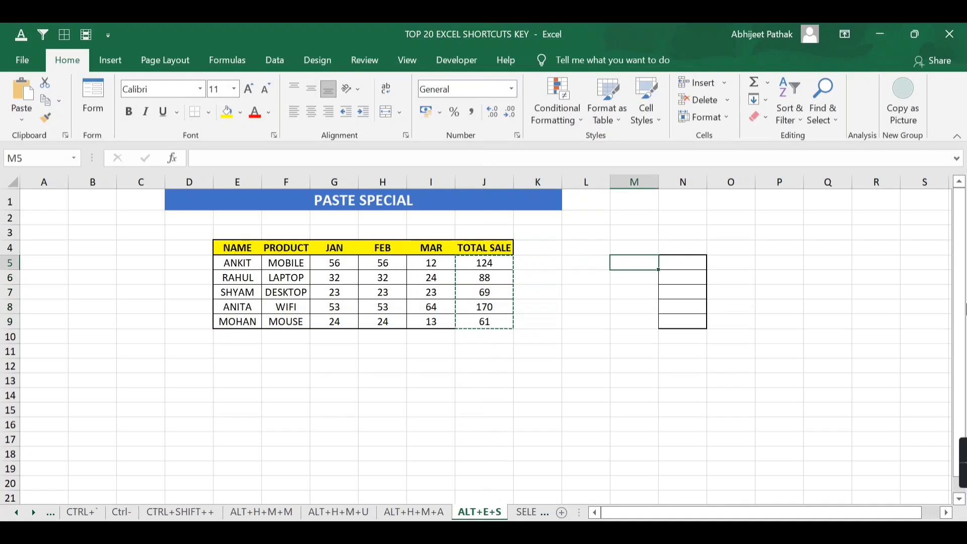
pyautogui.press('Right')
pyautogui.press('Right')
pyautogui.press('Right')
pyautogui.press('Left')
pyautogui.press('Left')
pyautogui.press('Left')
pyautogui.press('Left')
pyautogui.press('Left')
pyautogui.press('Left')
pyautogui.press('Up')
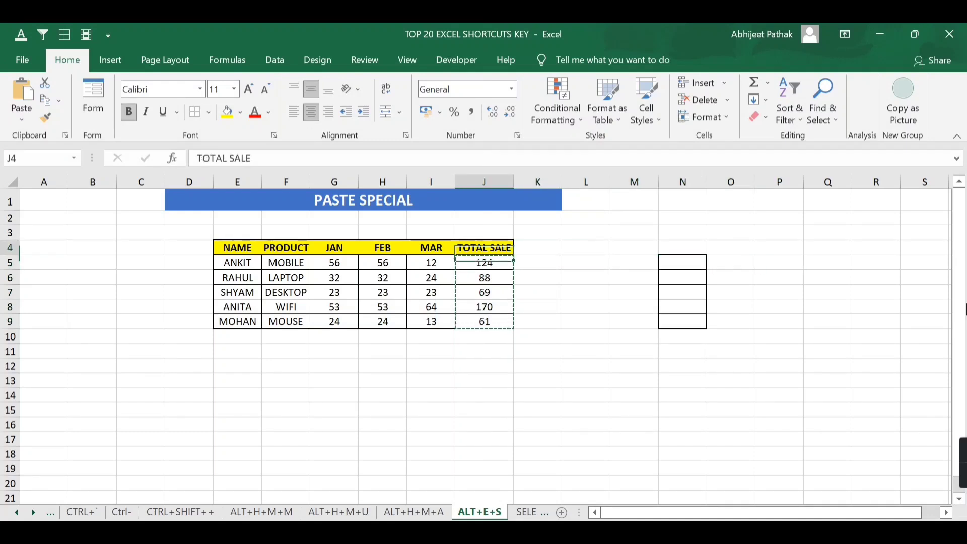
pyautogui.press('Down')
pyautogui.press('Down')
pyautogui.press('Down')
pyautogui.press('Up')
pyautogui.press('Right')
pyautogui.press('Right')
pyautogui.press('Right')
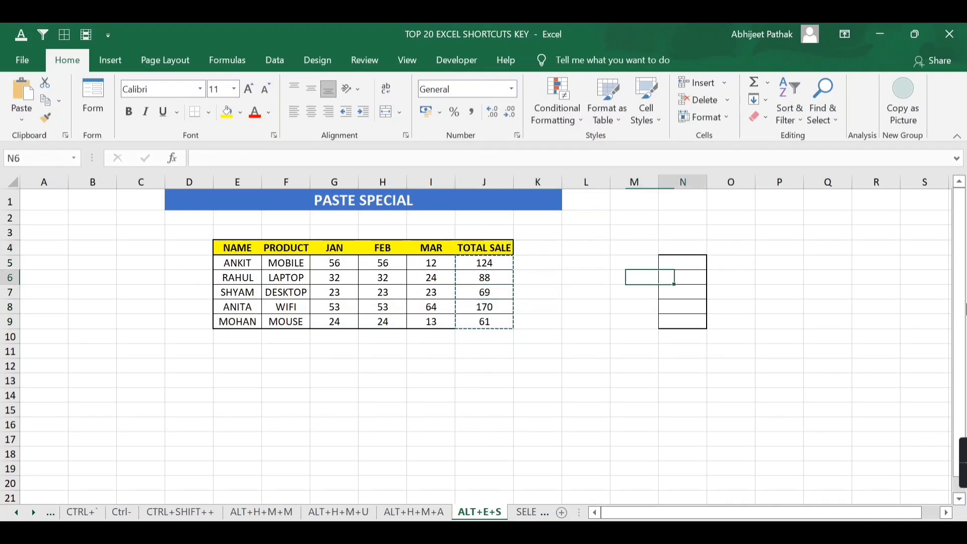
pyautogui.press('Right')
pyautogui.press('Right')
pyautogui.press('Right')
pyautogui.hotkey('alt', 'e')
pyautogui.press('s')
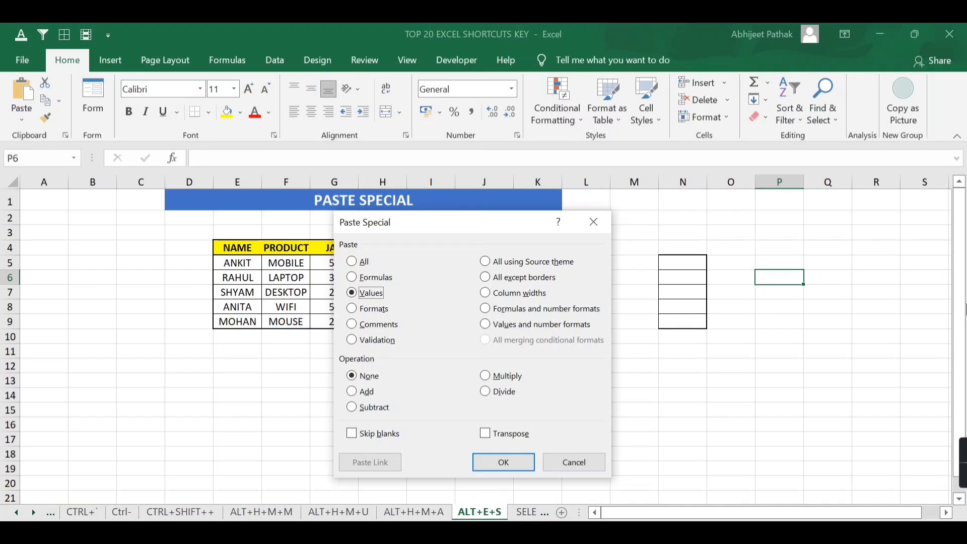
# Confirm Paste Special with Values so only TOTAL SALE numbers land in P6:P10
pyautogui.press('Return')
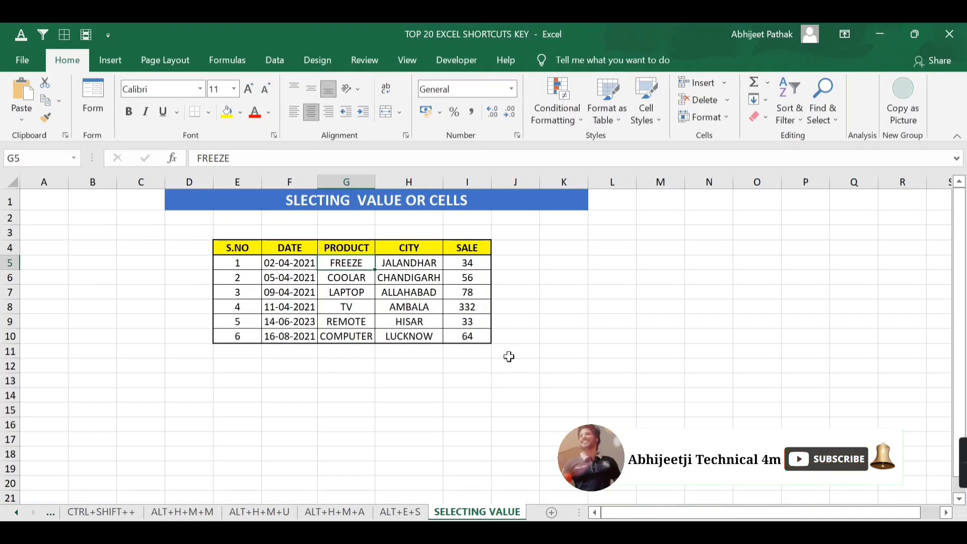
pyautogui.press('Up')
pyautogui.press('Left')
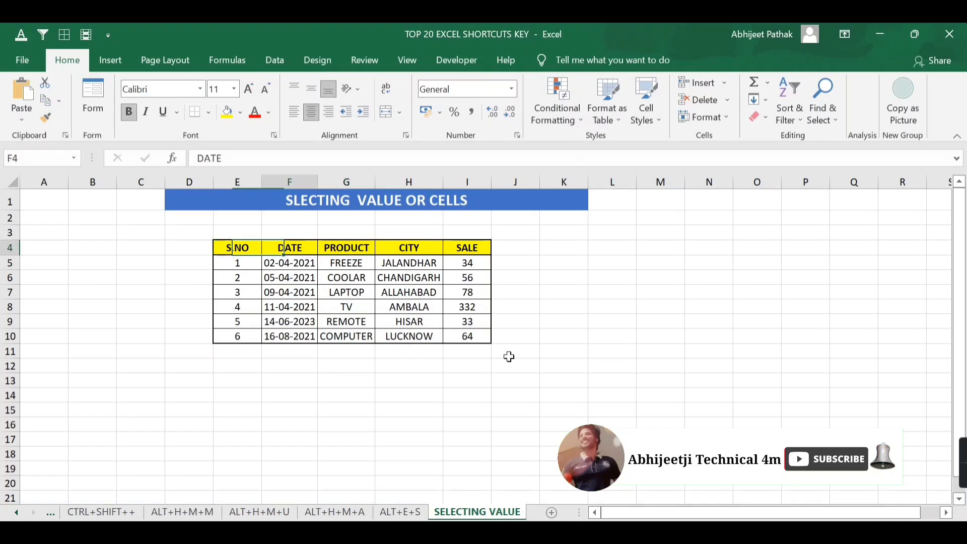
pyautogui.press('Left')
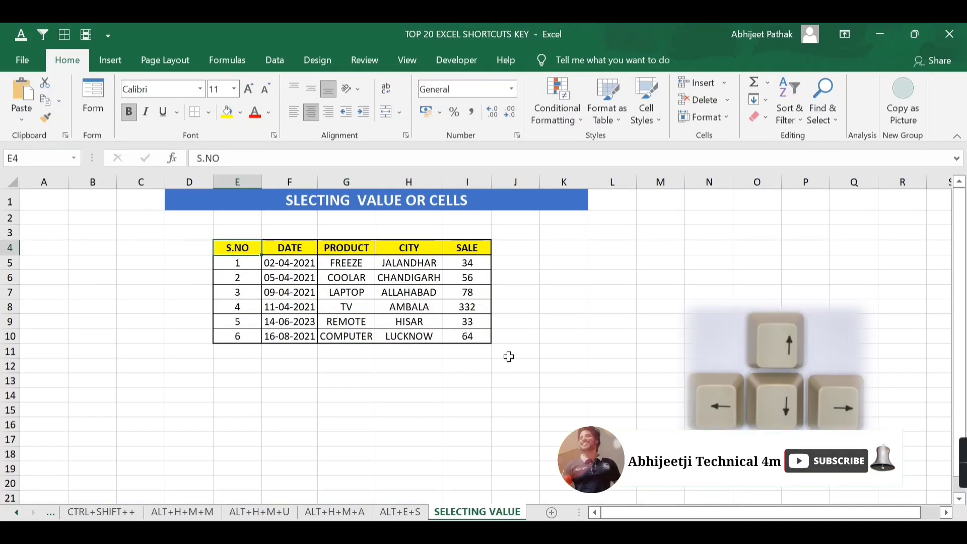
pyautogui.press('Right')
pyautogui.press('Right')
pyautogui.press('Right')
pyautogui.press('Right')
pyautogui.press('Right')
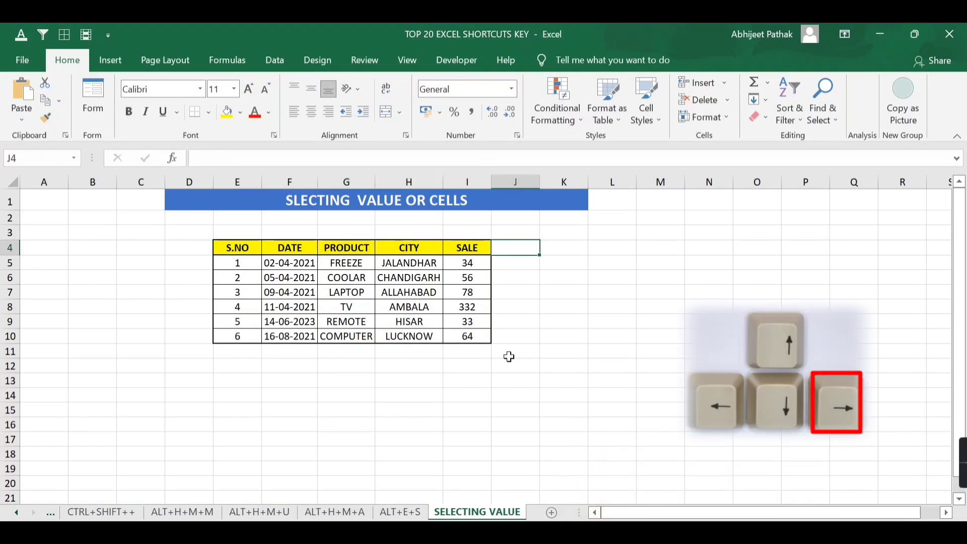
pyautogui.press('Left')
pyautogui.press('Left')
pyautogui.press('Left')
pyautogui.press('Left')
pyautogui.press('Left')
pyautogui.press('Down')
pyautogui.press('Down')
pyautogui.press('Down')
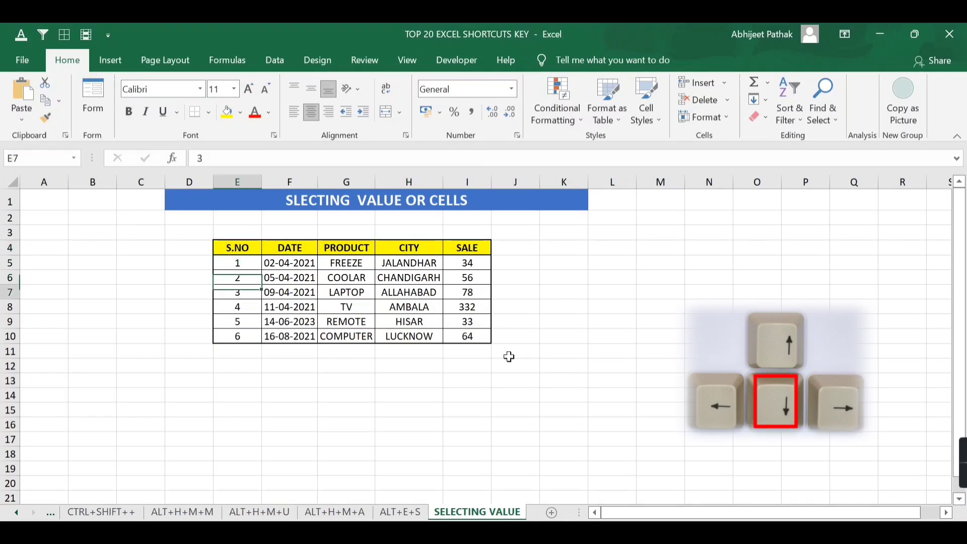
pyautogui.press('Down')
pyautogui.press('Down')
pyautogui.press('Down')
pyautogui.press('Left')
pyautogui.press('Left')
pyautogui.press('Left')
pyautogui.press('Left')
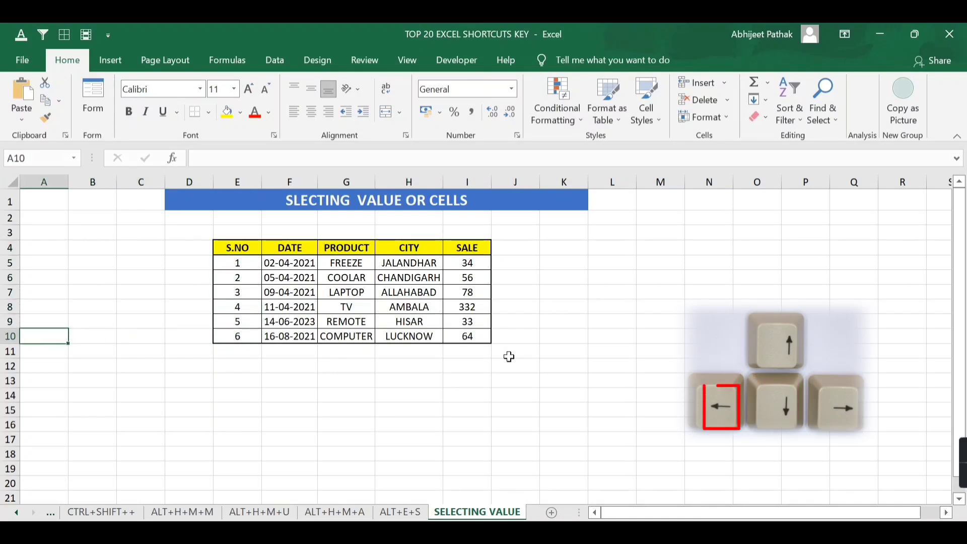
pyautogui.press('Right')
pyautogui.press('Right')
pyautogui.press('Right')
pyautogui.press('Right')
pyautogui.press('Up')
pyautogui.press('Up')
pyautogui.press('Up')
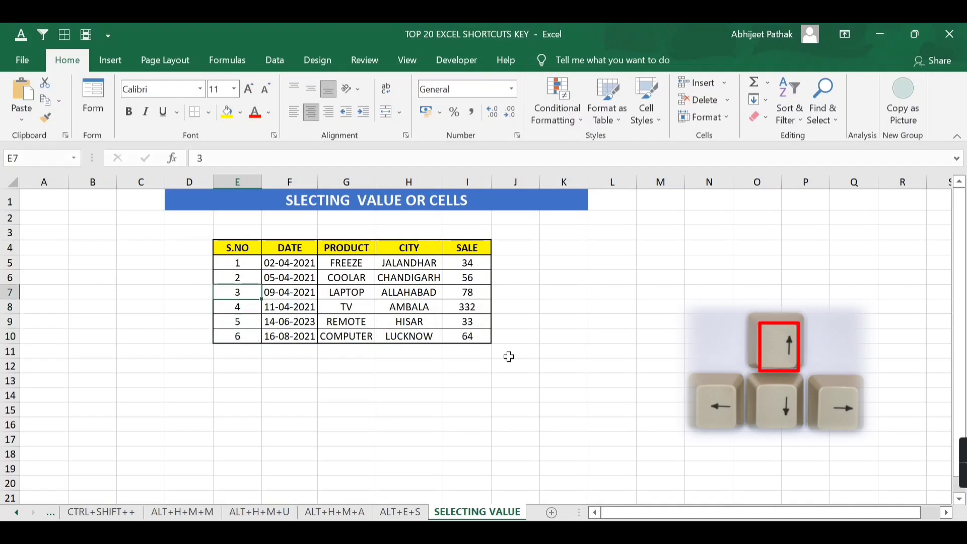
pyautogui.press('Up')
pyautogui.press('Up')
pyautogui.press('Up')
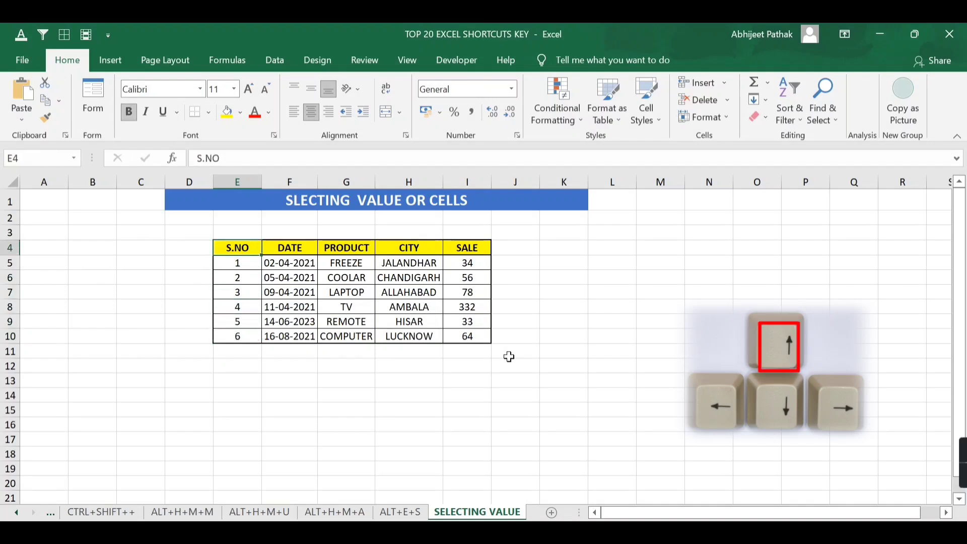
pyautogui.press('Right')
pyautogui.press('Right')
pyautogui.press('Right')
pyautogui.press('Right')
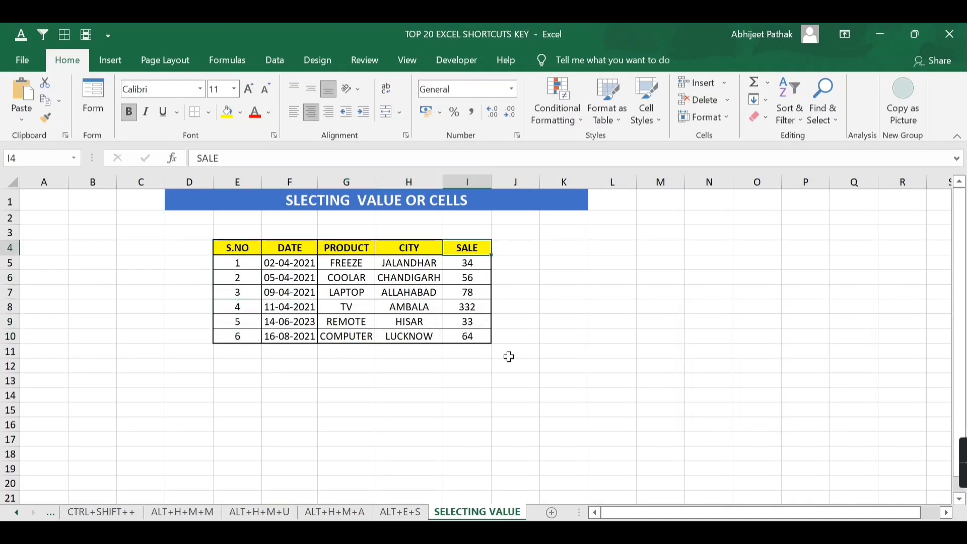
pyautogui.press('Left')
pyautogui.press('Left')
pyautogui.press('Left')
pyautogui.press('Left')
pyautogui.press('Right')
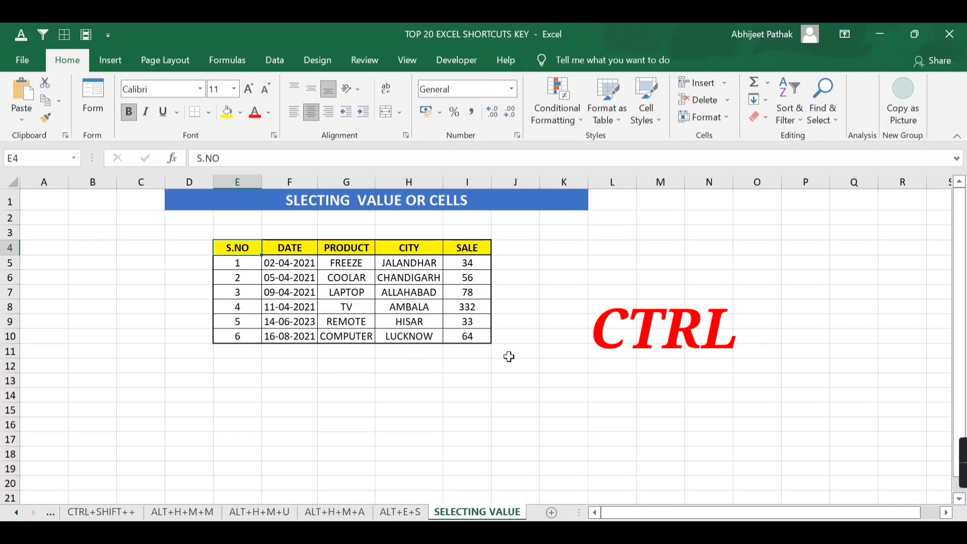
pyautogui.hotkey('ctrl', 'Right')
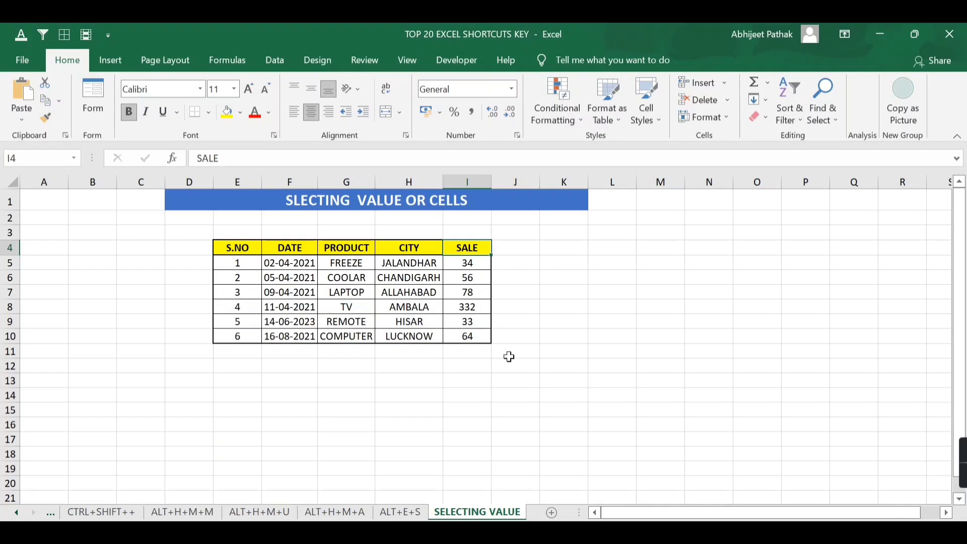
pyautogui.press('Left')
pyautogui.press('Left')
pyautogui.press('Left')
pyautogui.press('Left')
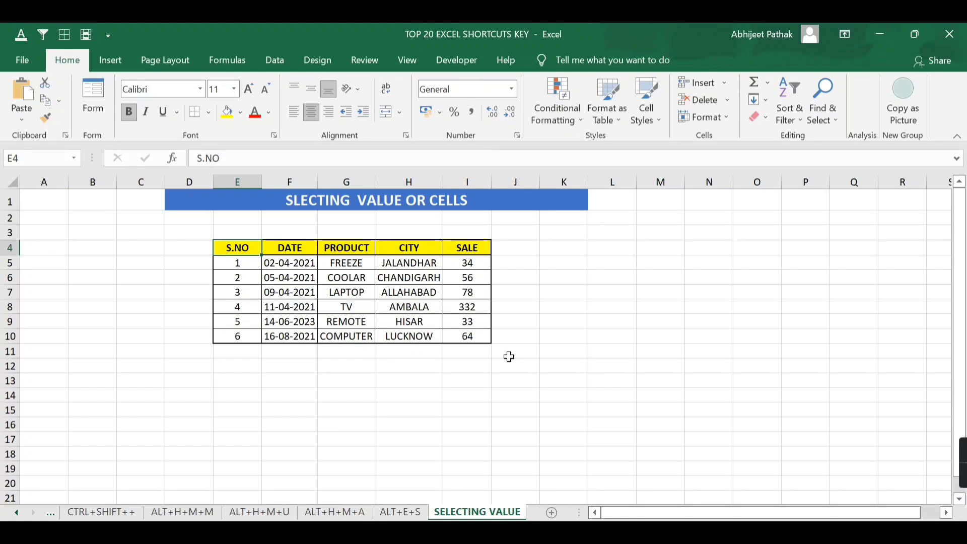
pyautogui.hotkey('ctrl', 'Down')
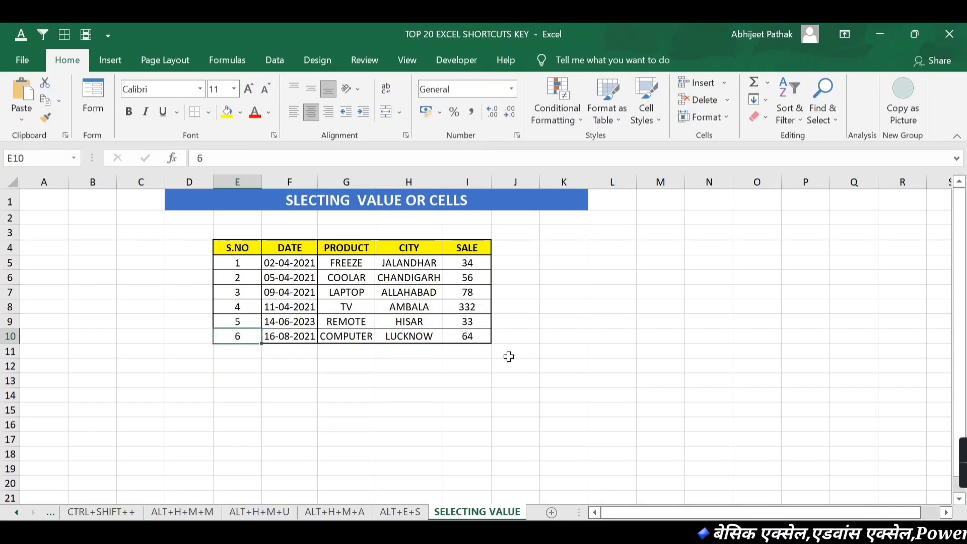
pyautogui.hotkey('ctrl', 'Right')
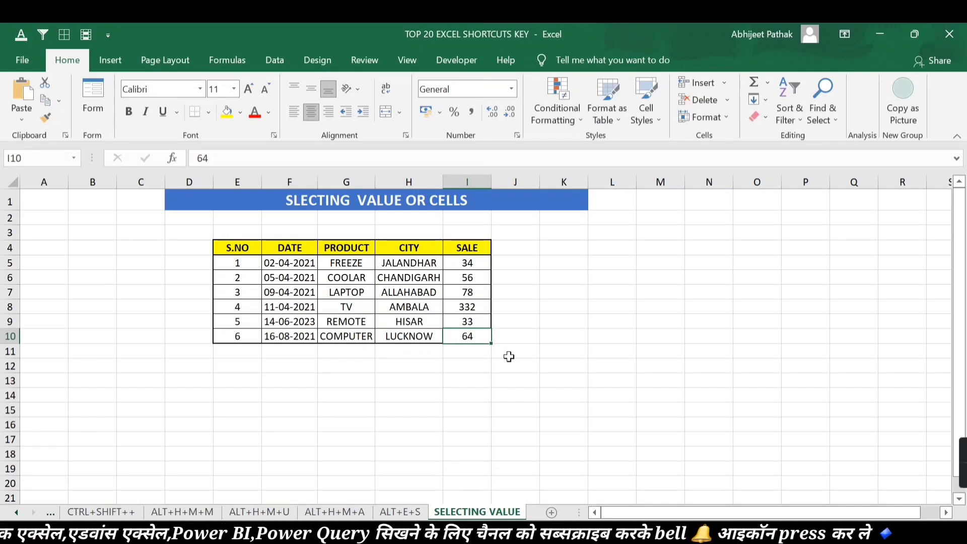
pyautogui.hotkey('ctrl', 'Left')
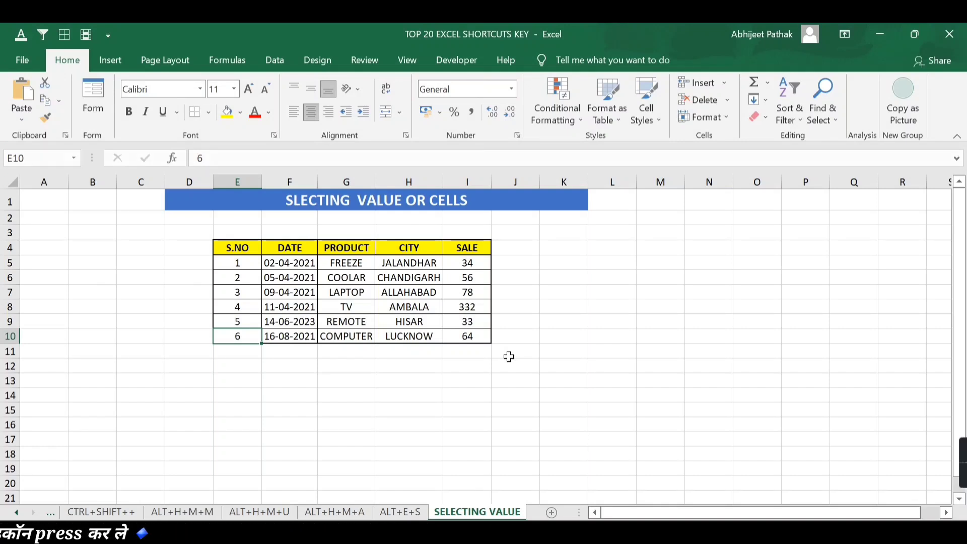
pyautogui.hotkey('ctrl', 'Up')
pyautogui.press('Right')
pyautogui.press('Left')
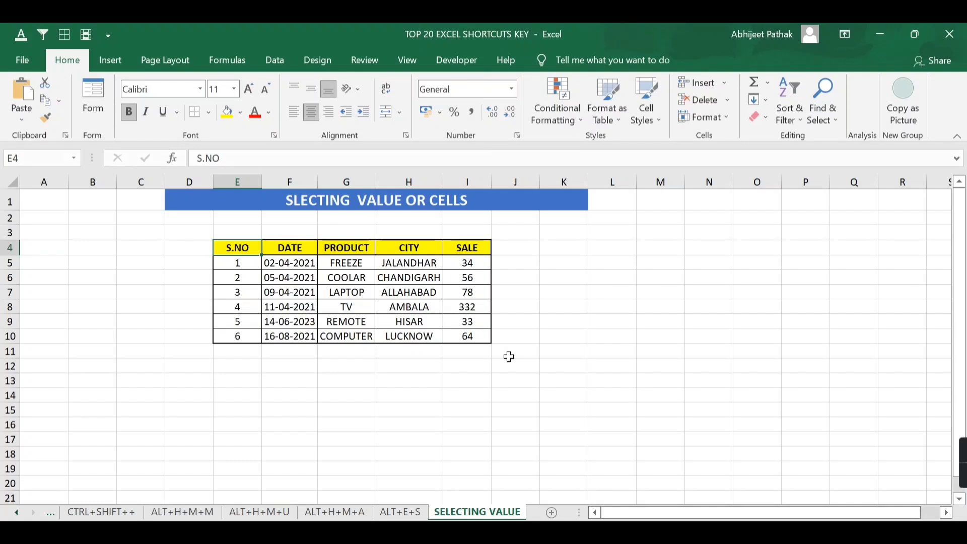
# Extend and shrink the selection along the table rows with Shift+Arrow keys
pyautogui.hotkey('shift', 'Right')
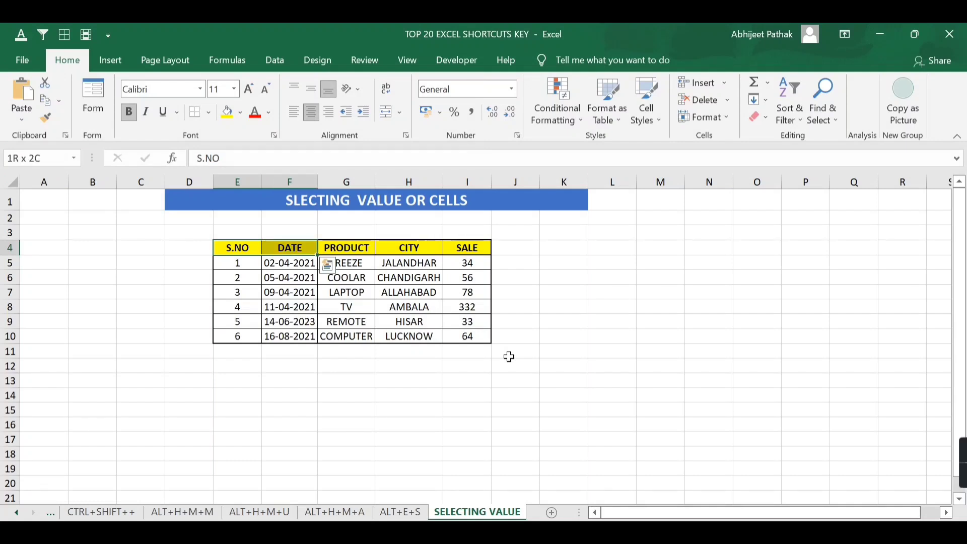
pyautogui.hotkey('shift', 'Right')
pyautogui.hotkey('shift', 'Right')
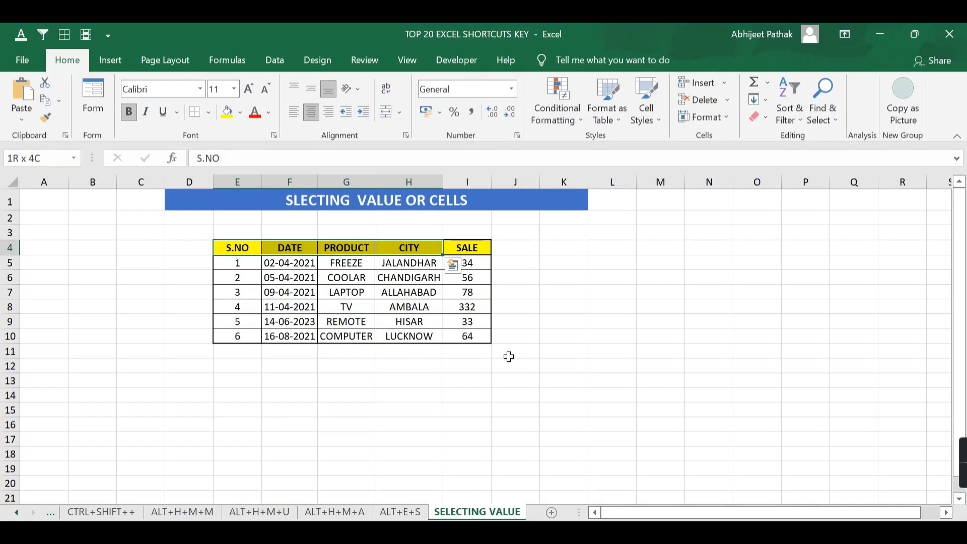
pyautogui.hotkey('shift', 'Right')
pyautogui.hotkey('shift', 'Left')
pyautogui.hotkey('shift', 'Left')
pyautogui.hotkey('shift', 'Left')
pyautogui.hotkey('shift', 'Left')
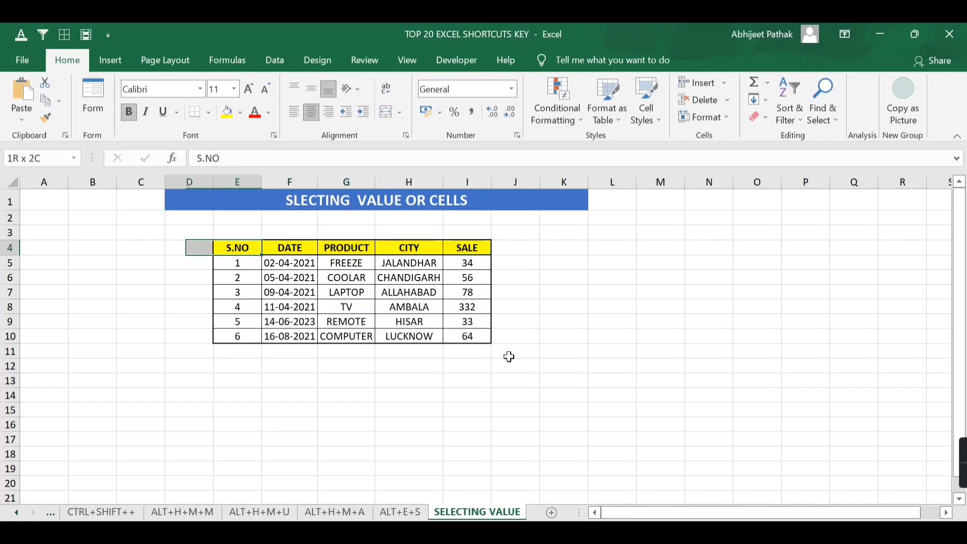
pyautogui.hotkey('shift', 'Left')
pyautogui.hotkey('shift', 'Left')
pyautogui.hotkey('shift', 'Left')
pyautogui.hotkey('shift', 'Left')
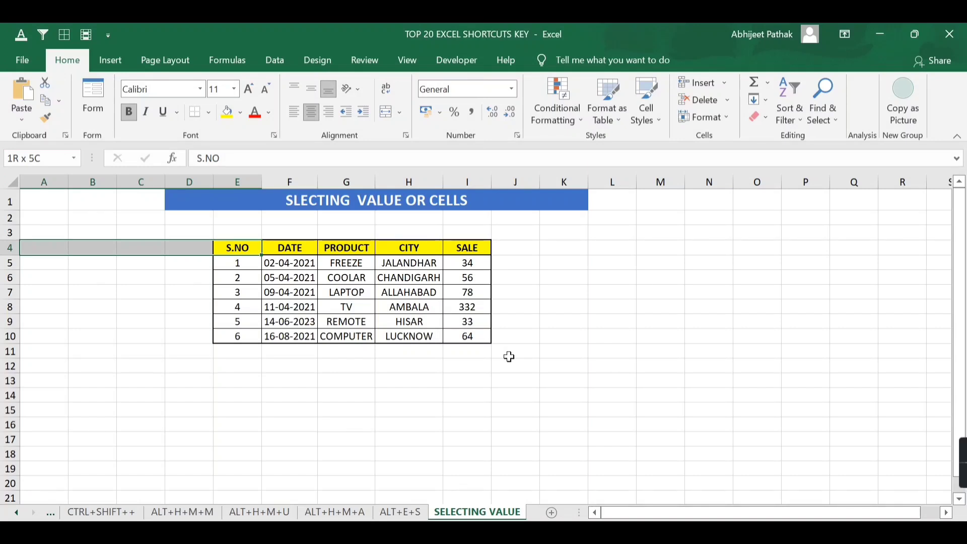
pyautogui.hotkey('shift', 'Right')
pyautogui.hotkey('shift', 'Right')
pyautogui.hotkey('shift', 'Right')
pyautogui.hotkey('shift', 'Right')
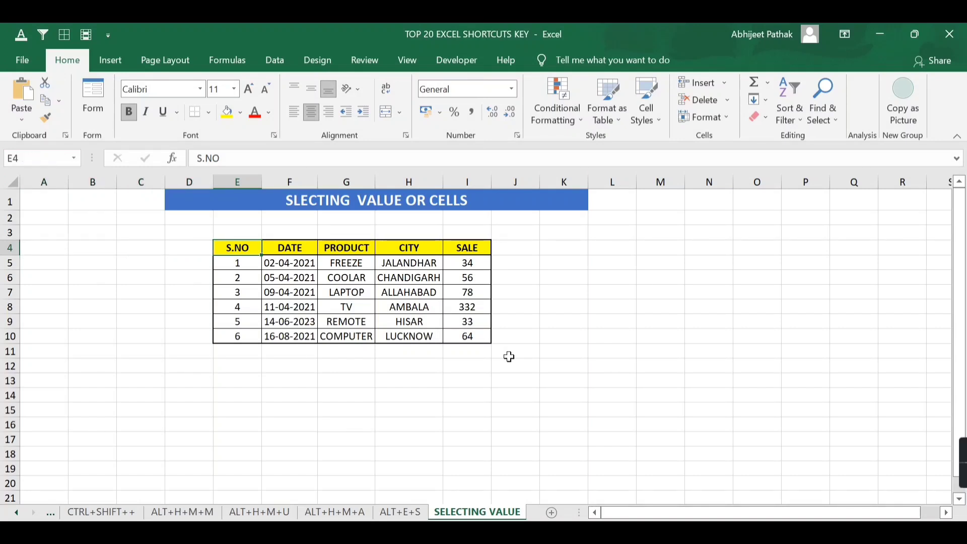
pyautogui.press('Right')
pyautogui.press('Right')
pyautogui.press('Right')
pyautogui.press('Down')
pyautogui.press('Right')
pyautogui.press('Left')
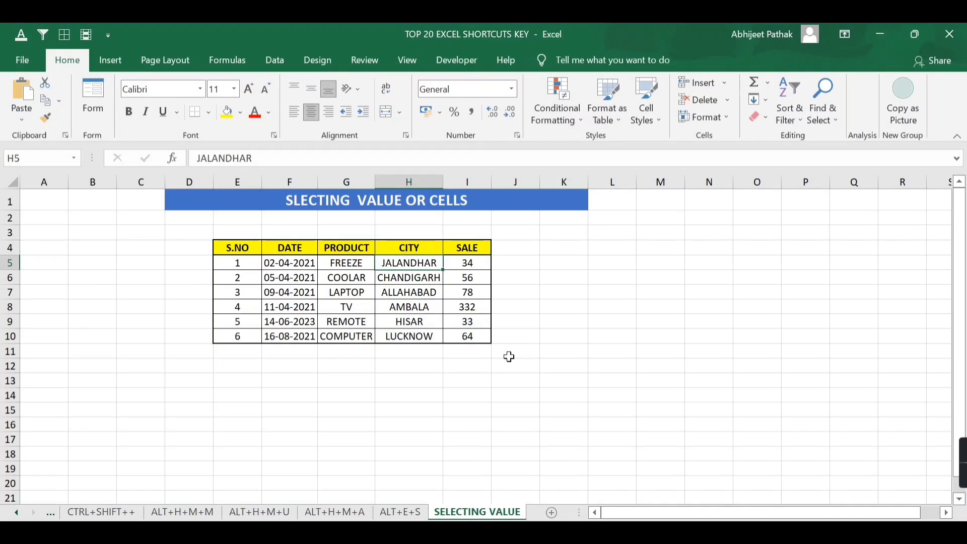
pyautogui.hotkey('shift', 'Left')
pyautogui.hotkey('shift', 'Left')
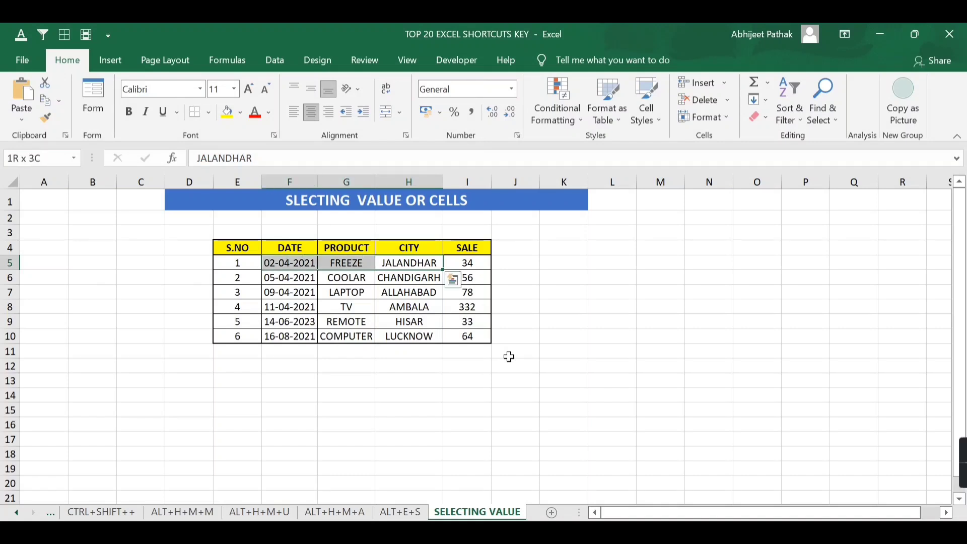
pyautogui.hotkey('shift', 'Left')
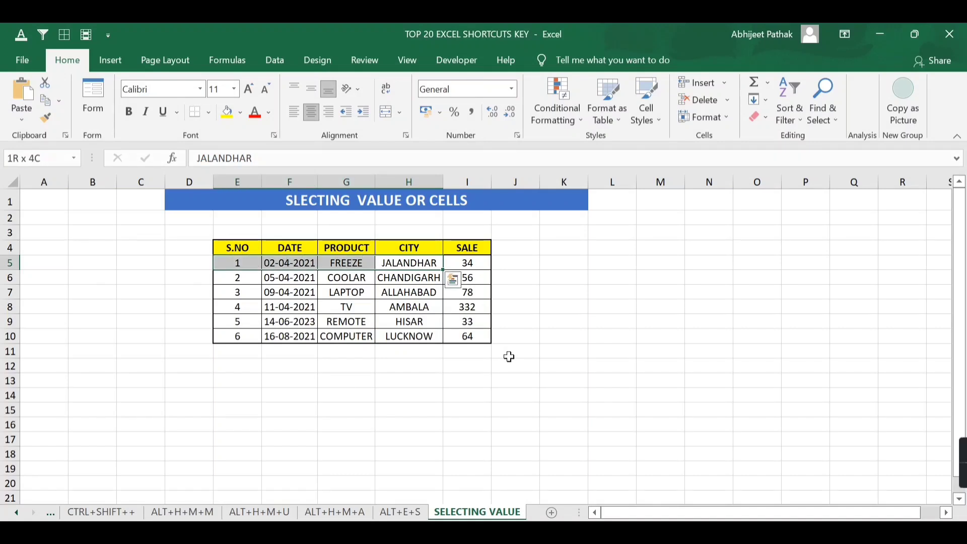
# Return to S.NO and extend the header selection through PRODUCT
pyautogui.click(237, 248)
pyautogui.press('Right')
pyautogui.press('Left')
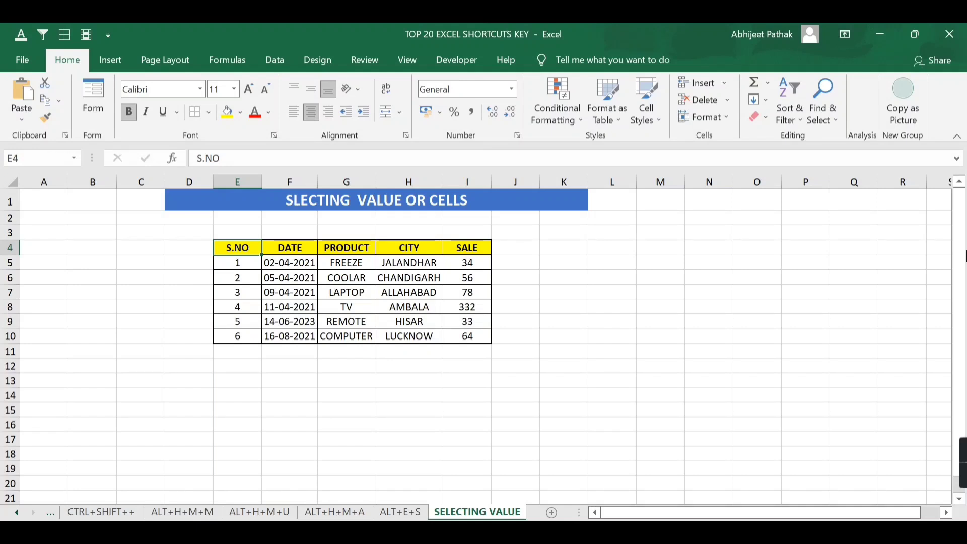
pyautogui.hotkey('shift', 'Right')
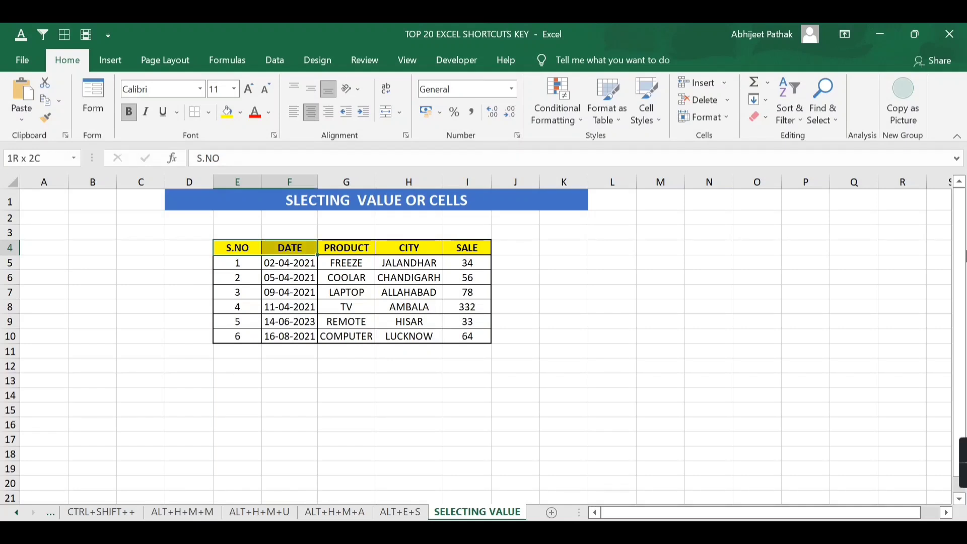
pyautogui.hotkey('shift', 'Right')
pyautogui.hotkey('shift', 'Right')
pyautogui.hotkey('shift', 'Right')
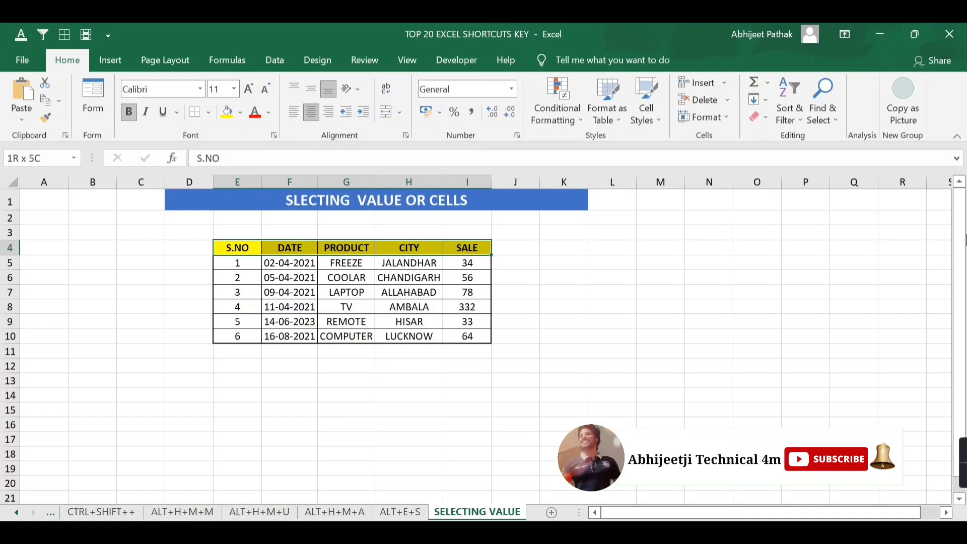
# Extend the selection down two rows with Shift+Down, then clear it
pyautogui.hotkey('shift', 'Down')
pyautogui.hotkey('shift', 'Down')
pyautogui.hotkey('shift', 'Down')
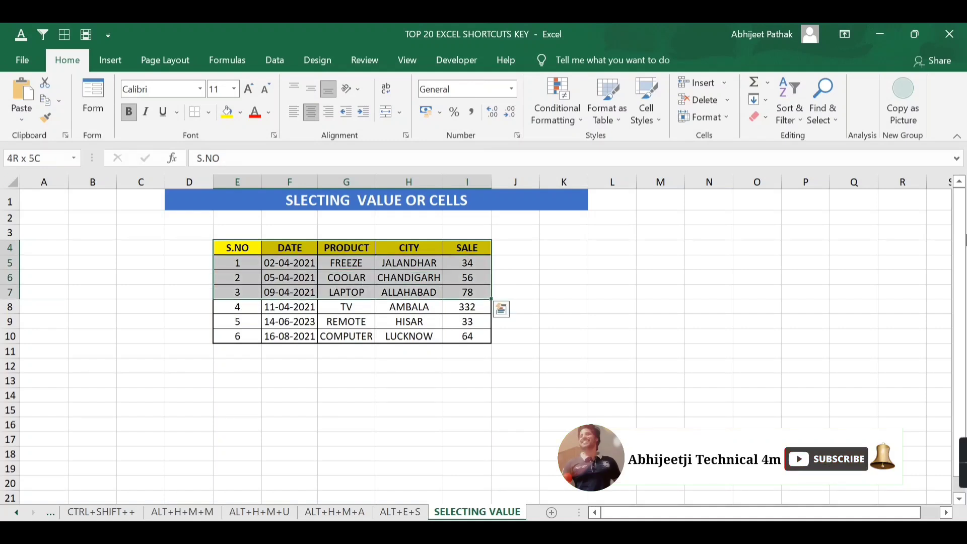
pyautogui.hotkey('shift', 'Down')
pyautogui.hotkey('shift', 'Down')
pyautogui.hotkey('shift', 'Down')
pyautogui.hotkey('shift', 'BackSpace')
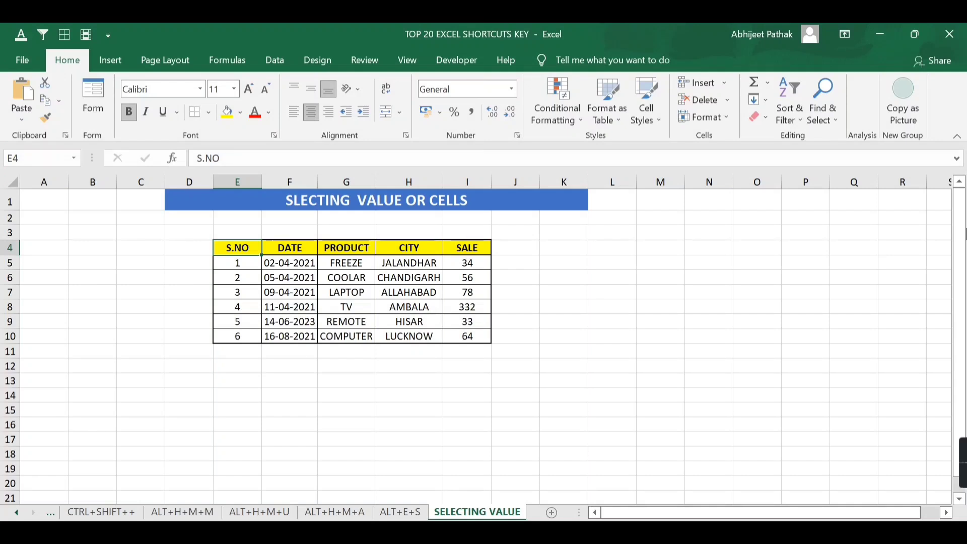
# Select the whole table E4:I10 with Ctrl+Shift+Right and Ctrl+Shift+Down, then go to FREEZE in G5
pyautogui.hotkey('ctrl', 'shift', 'Right')
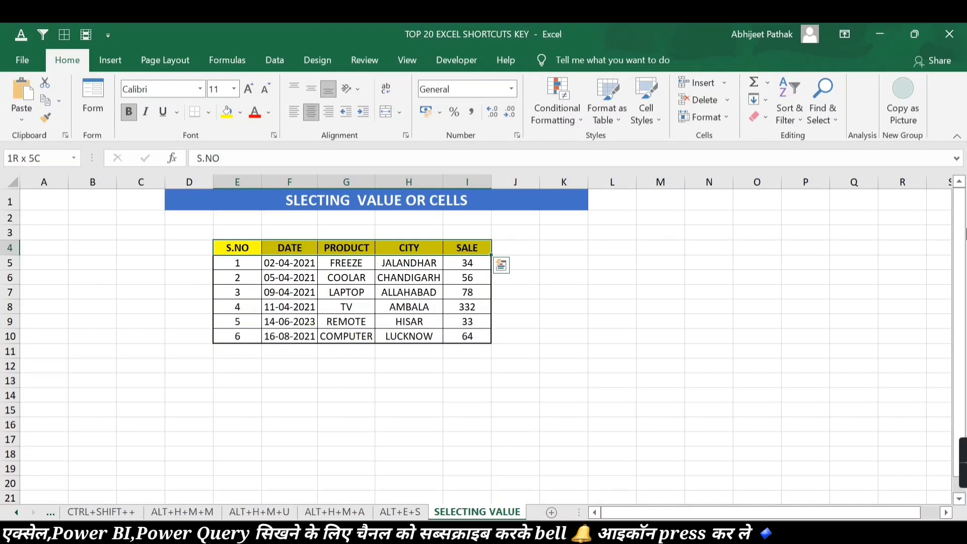
pyautogui.hotkey('ctrl', 'shift', 'Down')
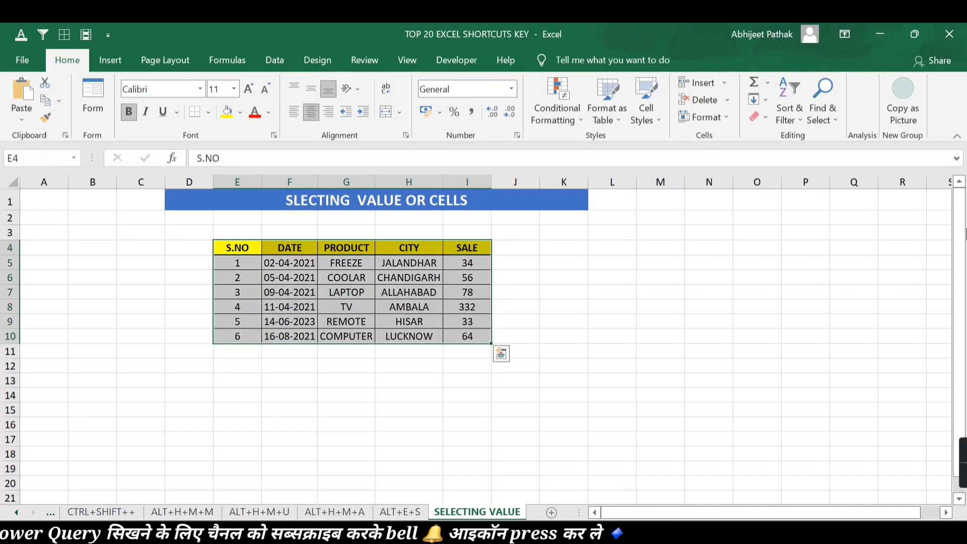
pyautogui.press('Right')
pyautogui.press('Right')
pyautogui.press('Right')
pyautogui.press('Down')
pyautogui.press('Left')
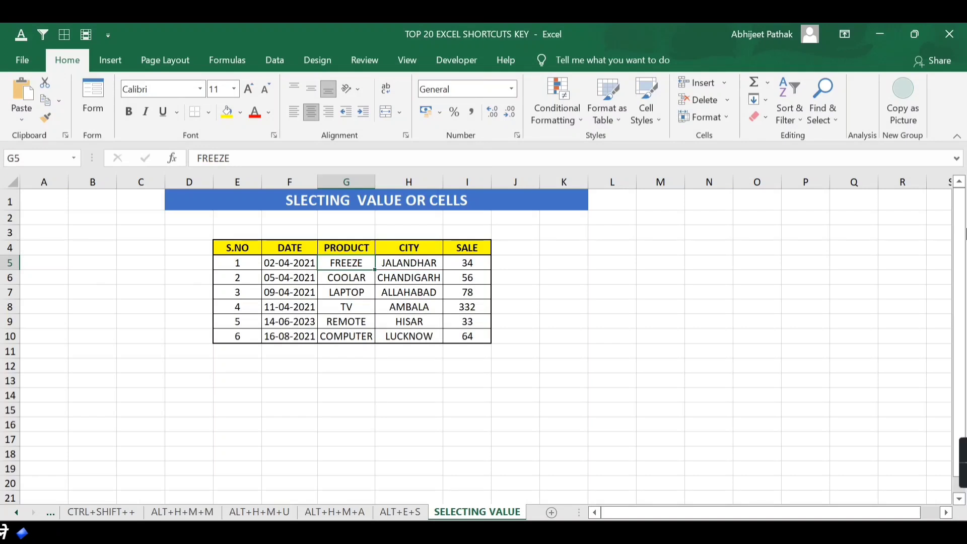
# Select the PRODUCT values from FREEZE down to COMPUTER, then move to the last S.NO cell E10
pyautogui.hotkey('ctrl', 'shift', 'Down')
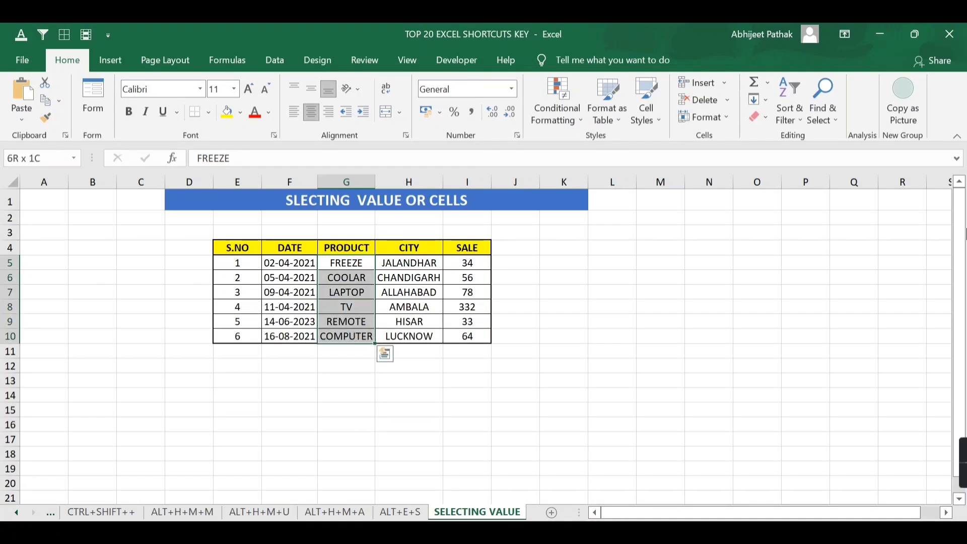
pyautogui.click(237, 336)
pyautogui.press('Right')
pyautogui.press('Left')
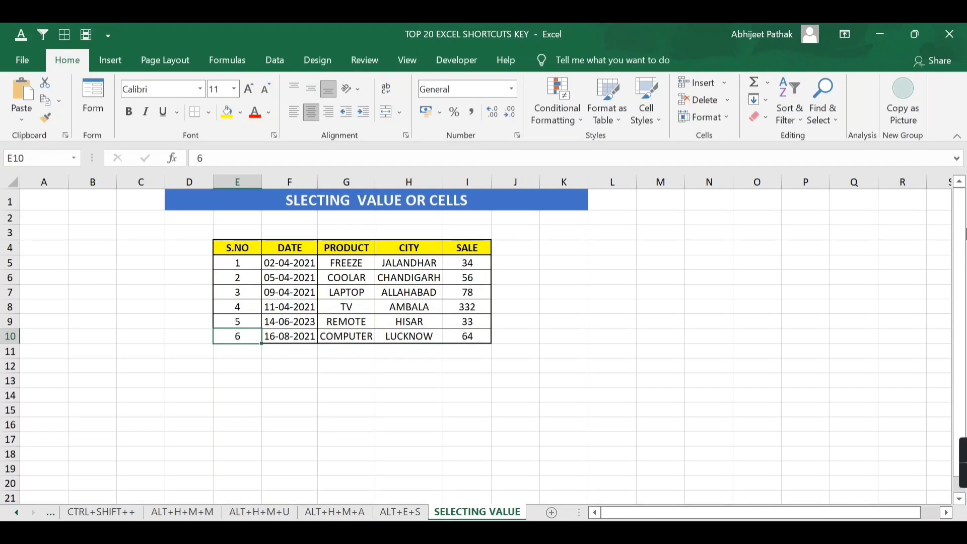
# Select the table upward from E10 and across to SALE, then clear it at F5
pyautogui.hotkey('ctrl', 'shift', 'Up')
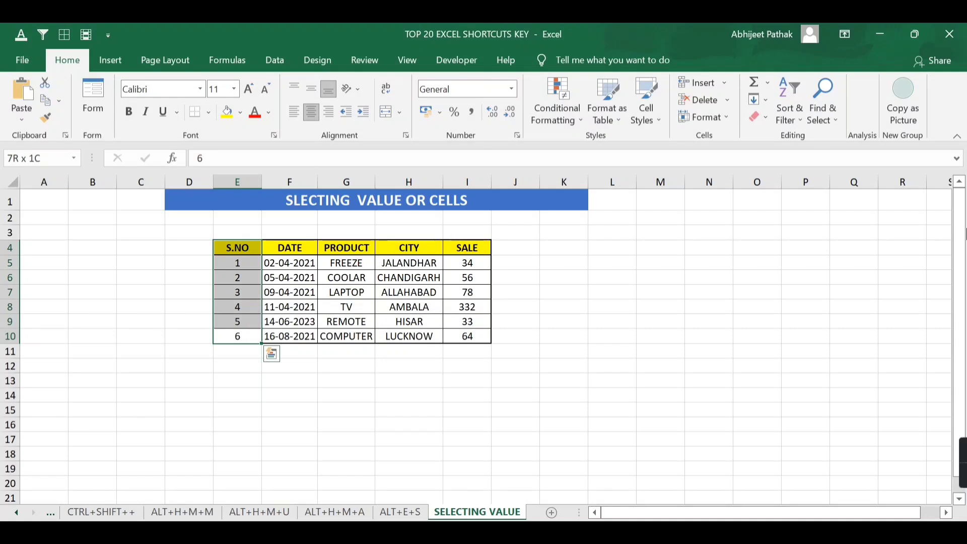
pyautogui.hotkey('ctrl', 'shift', 'Right')
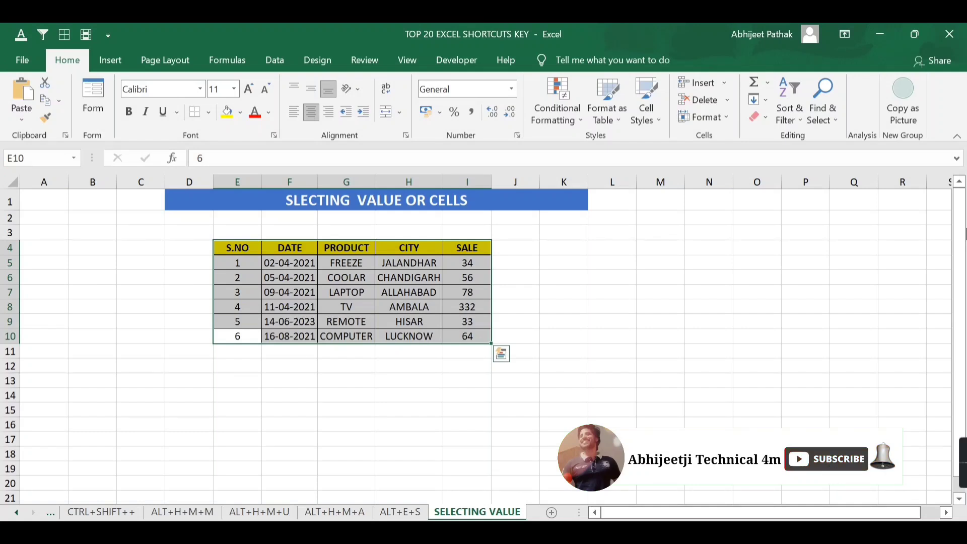
pyautogui.click(289, 263)
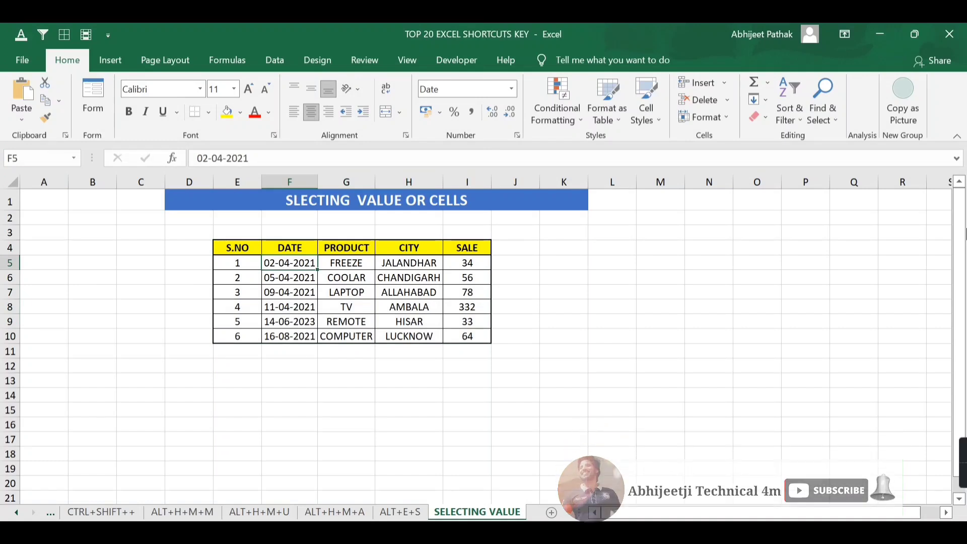